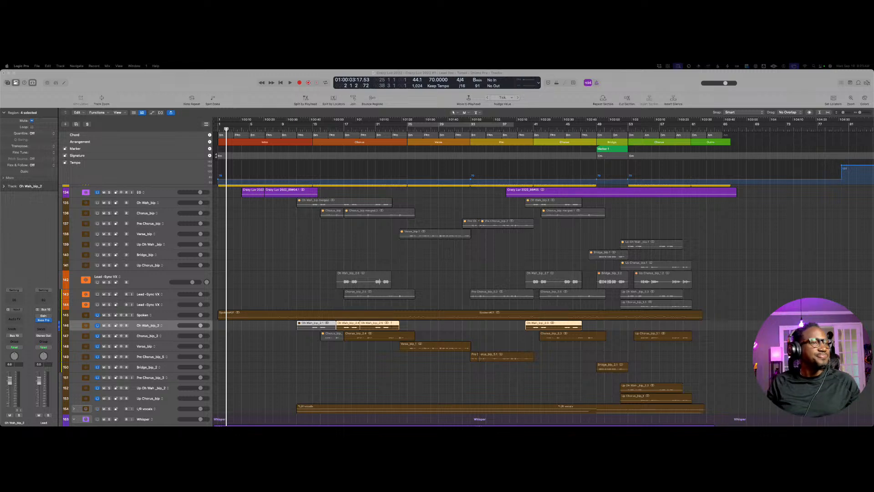
Step: Play the song from about bar 12 through the first chorus, stopping near bar 24
click(306, 114)
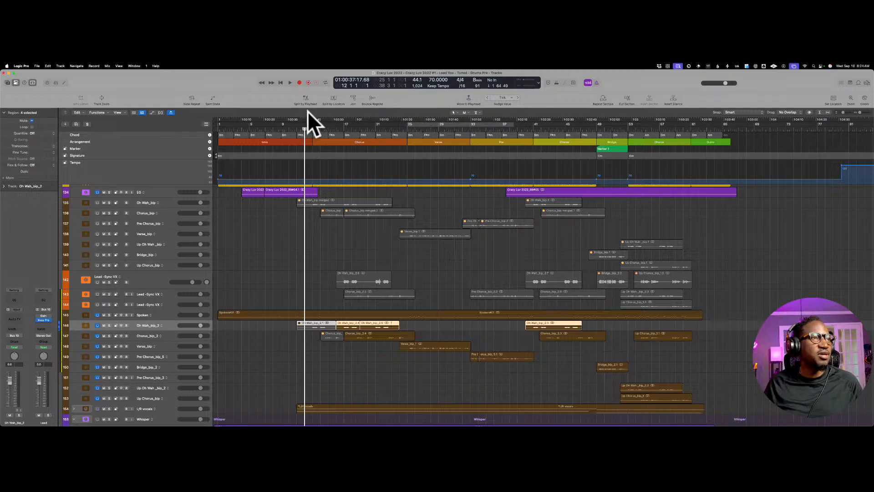
mouse_move(320, 103)
mouse_down()
mouse_move(337, 102)
mouse_move(328, 110)
mouse_up()
key(space)
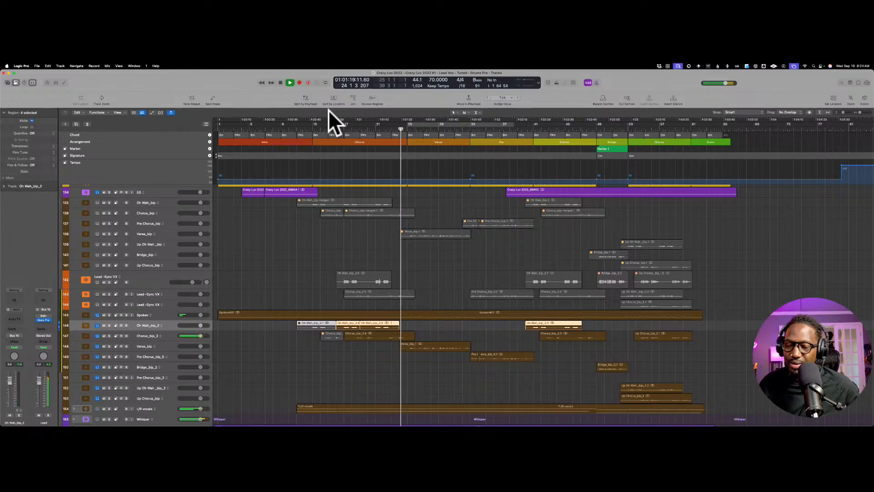
key(space)
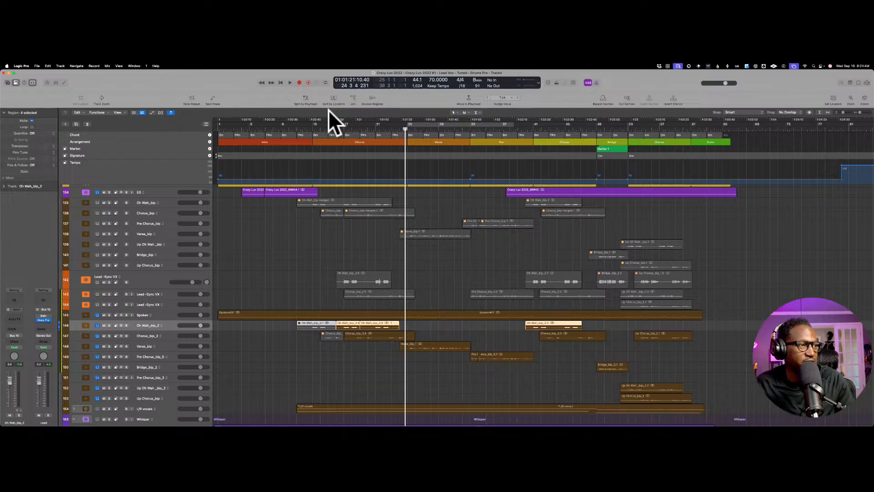
Step: Look over the track list from the lead vocals down to the whisper, harmony, octave and one-note double tracks
scroll(173, 239, down, 3)
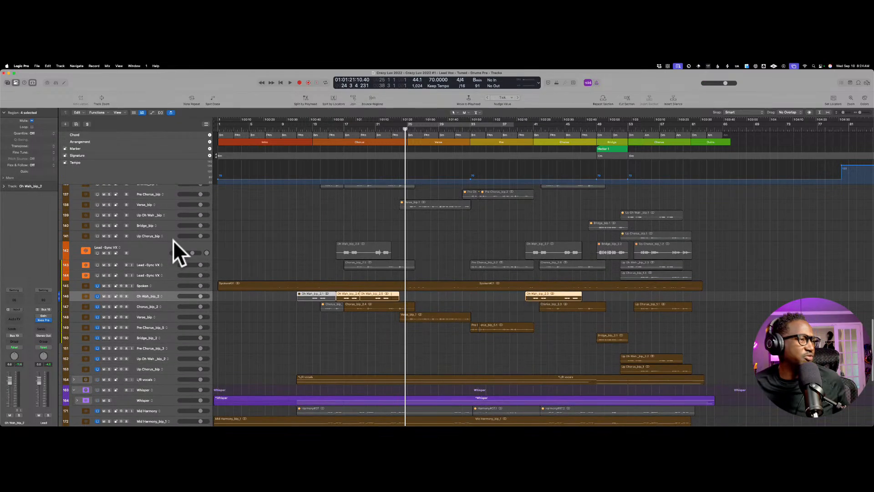
scroll(173, 239, down, 4)
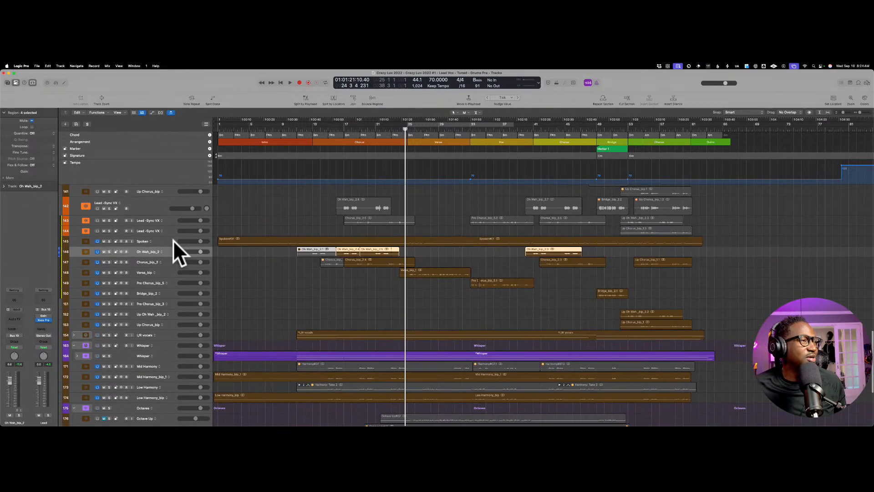
scroll(173, 239, up, 10)
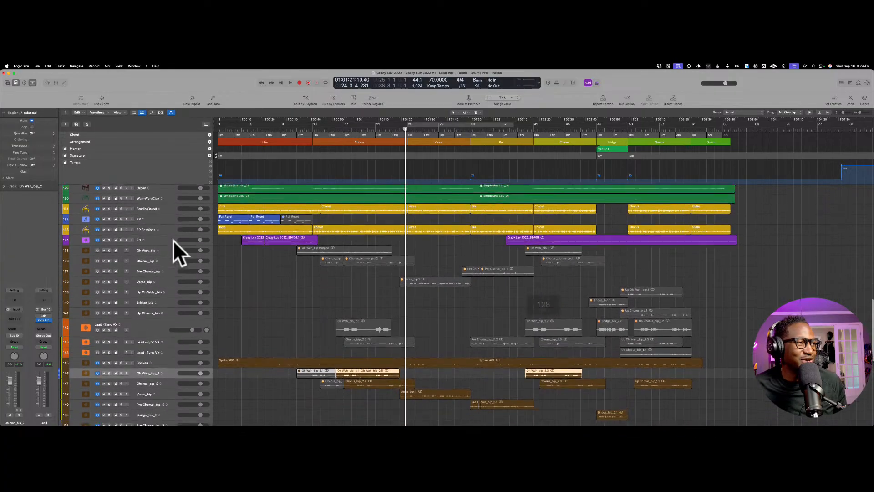
scroll(173, 239, down, 6)
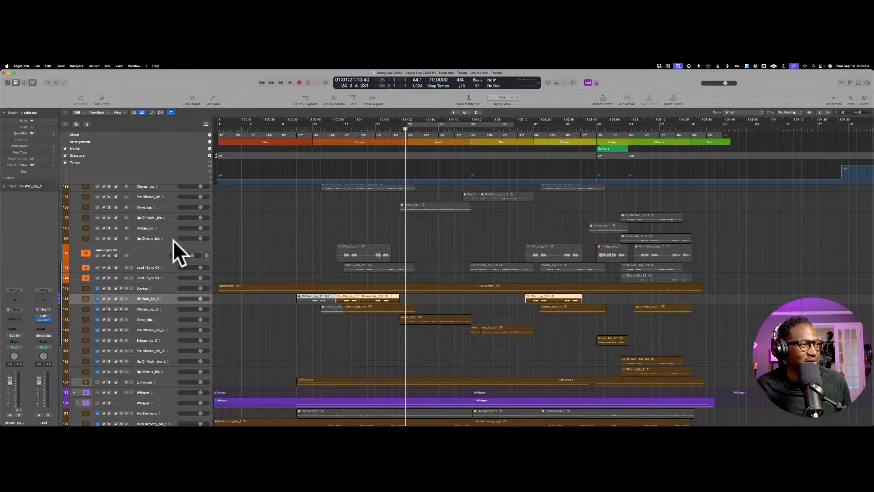
scroll(179, 252, down, 6)
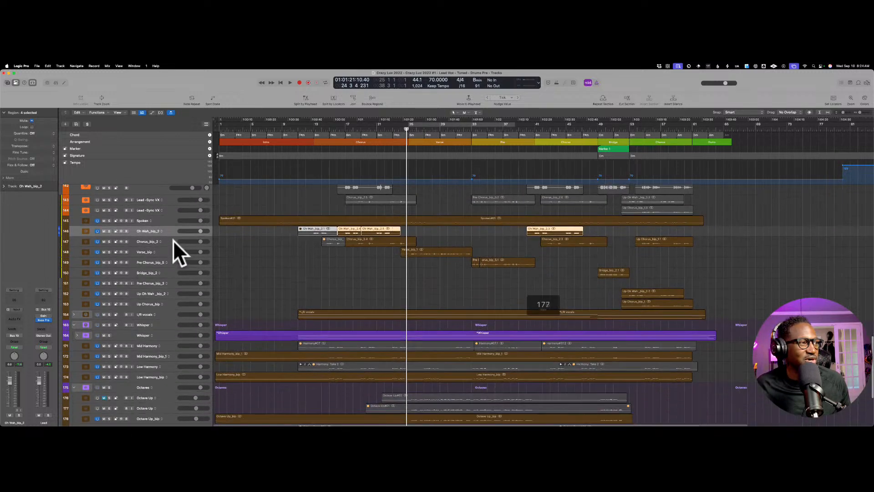
scroll(173, 240, down, 8)
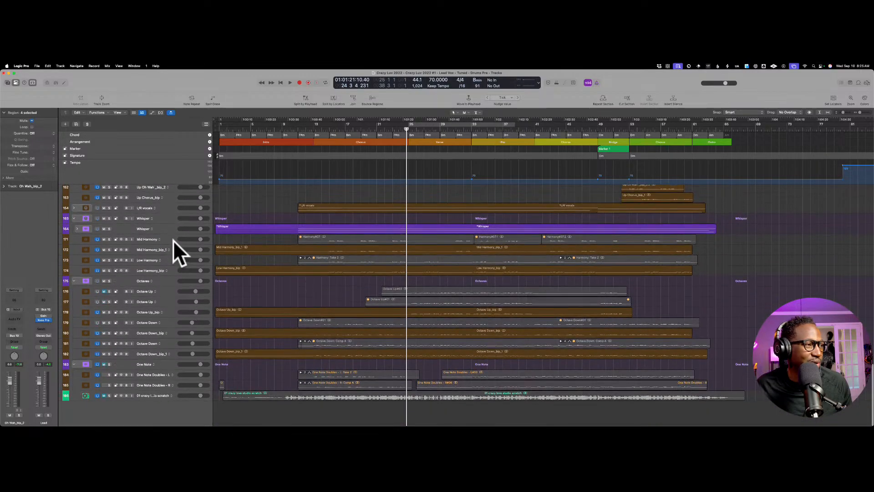
scroll(173, 240, up, 7)
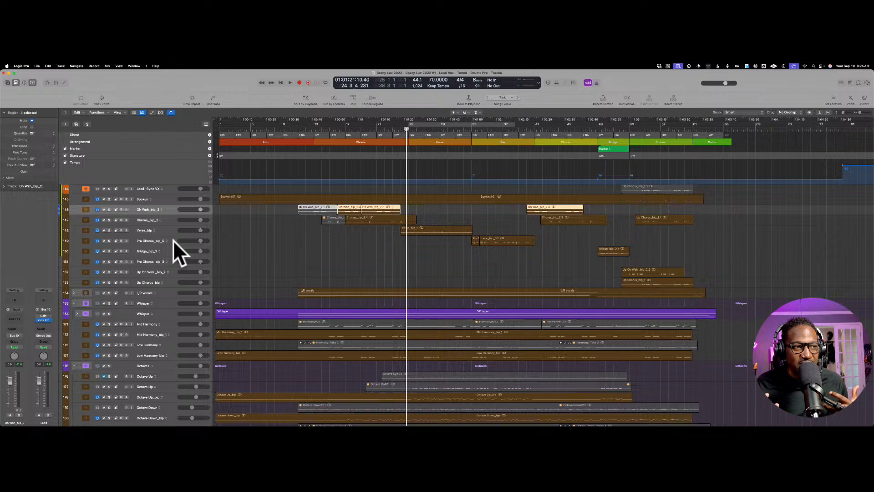
Step: Play the vocal arrangement again from about bar 12, stopping near bar 19
click(327, 122)
key(space)
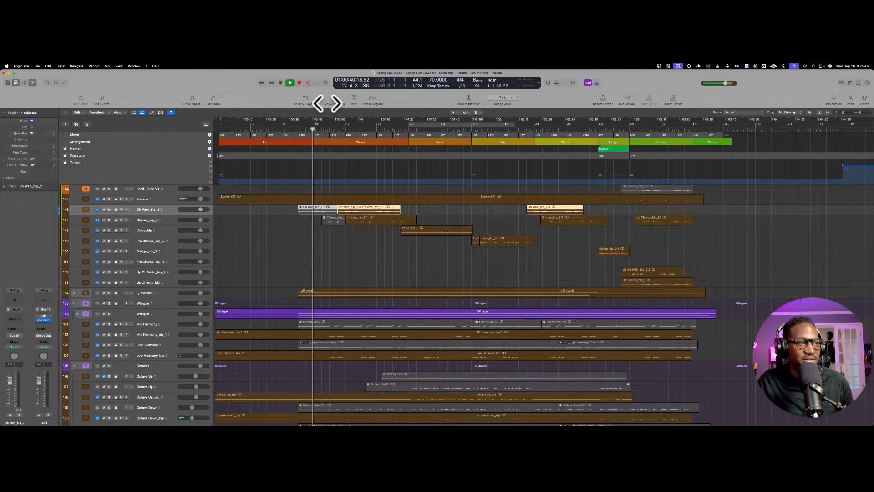
scroll(327, 103, down, 1)
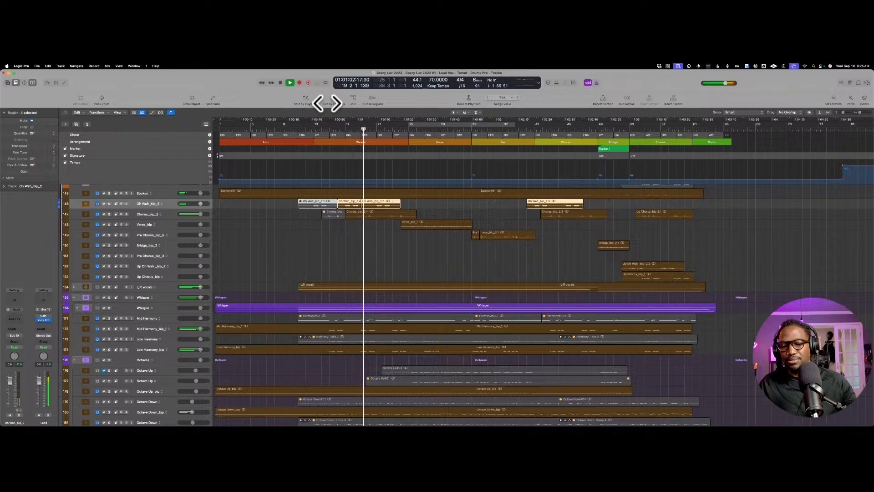
key(space)
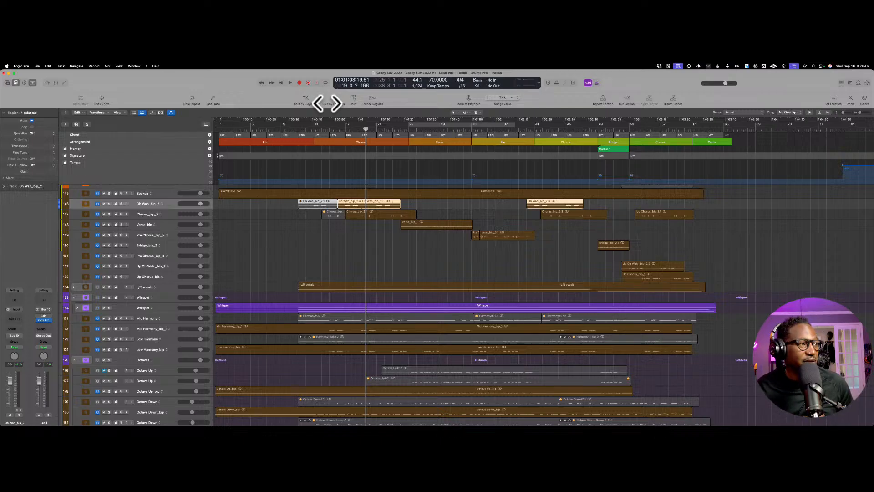
Step: Insert VocAlign 6 Pro AU (ARA) on the Oh Wah_bip_2 track and move its window away from the arrangement
scroll(328, 102, up, 1)
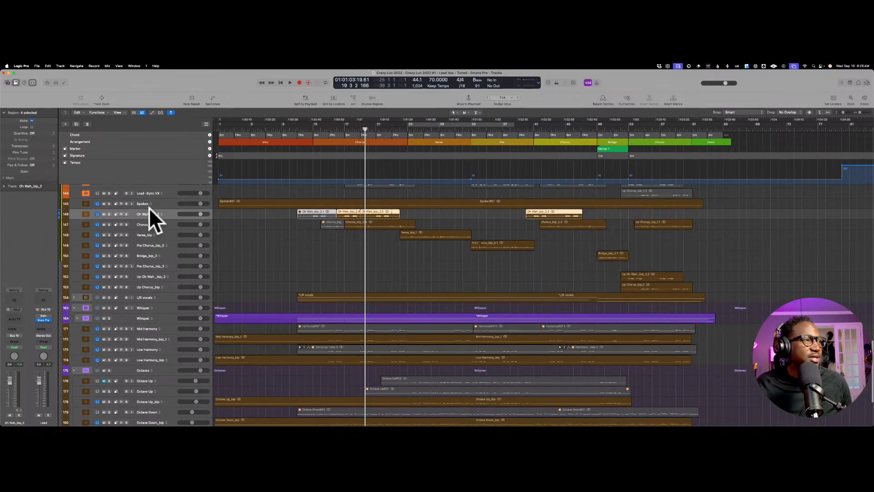
click(23, 299)
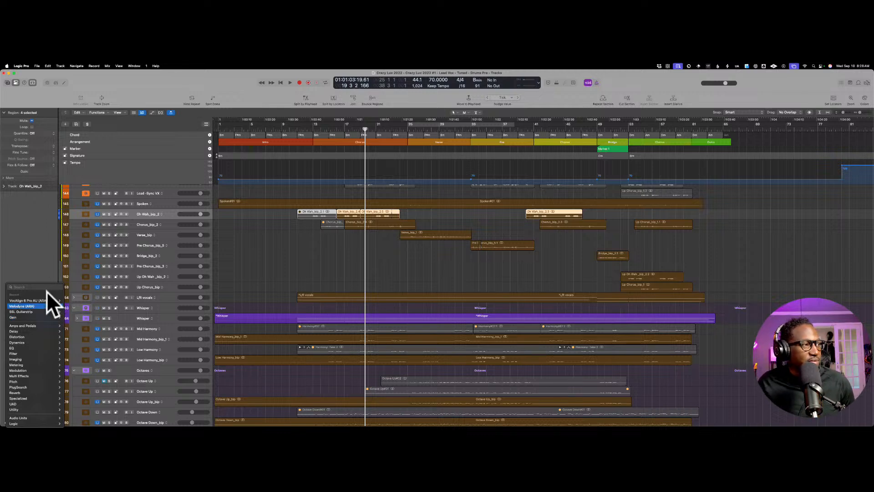
click(66, 300)
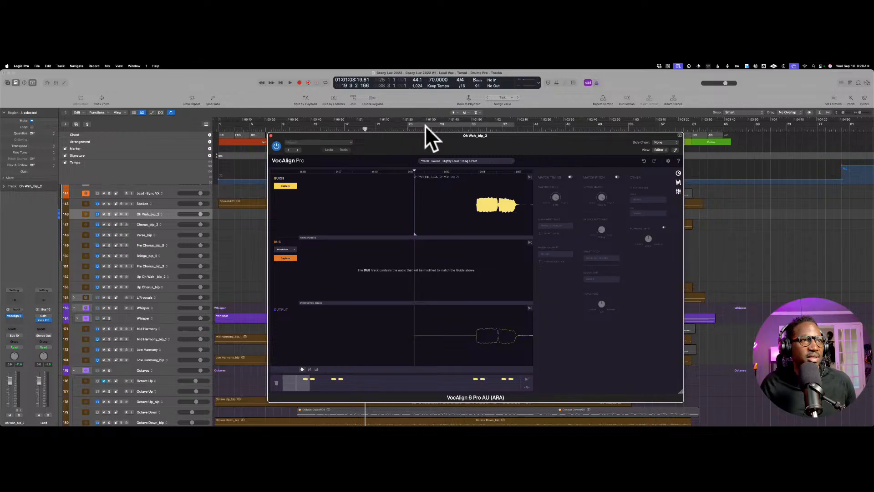
drag(425, 126, 413, 122)
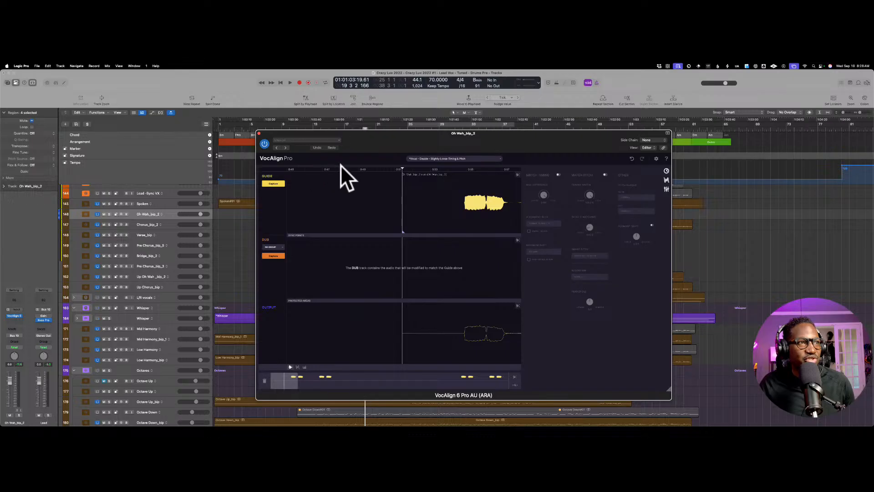
drag(420, 127, 580, 63)
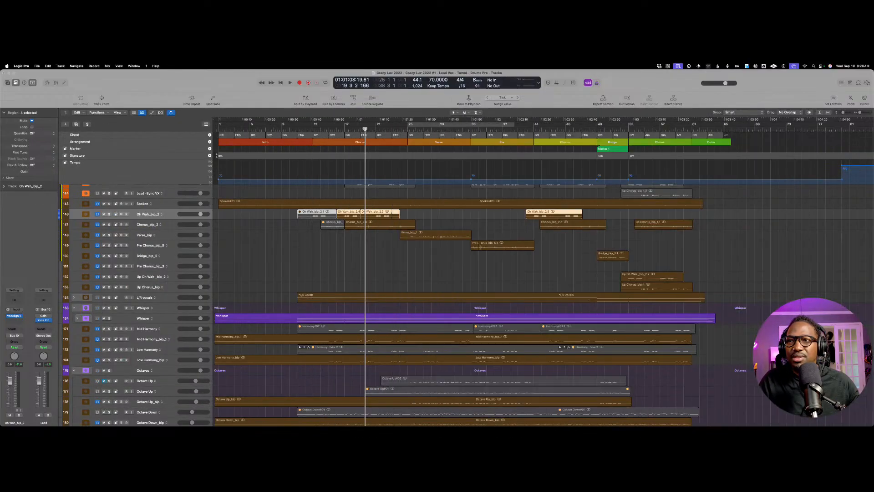
Step: Enable a cycle range over the first chorus, from bar 13 to bar 25
click(436, 117)
drag(450, 111, 358, 114)
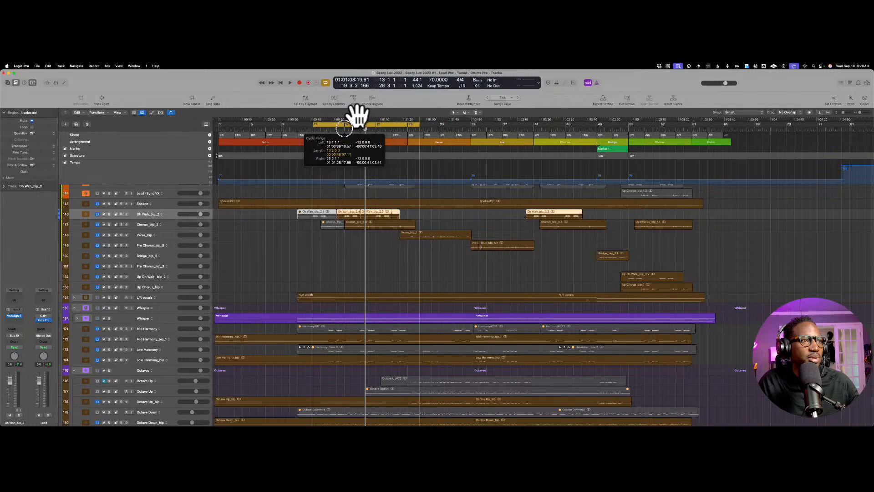
drag(358, 113, 358, 114)
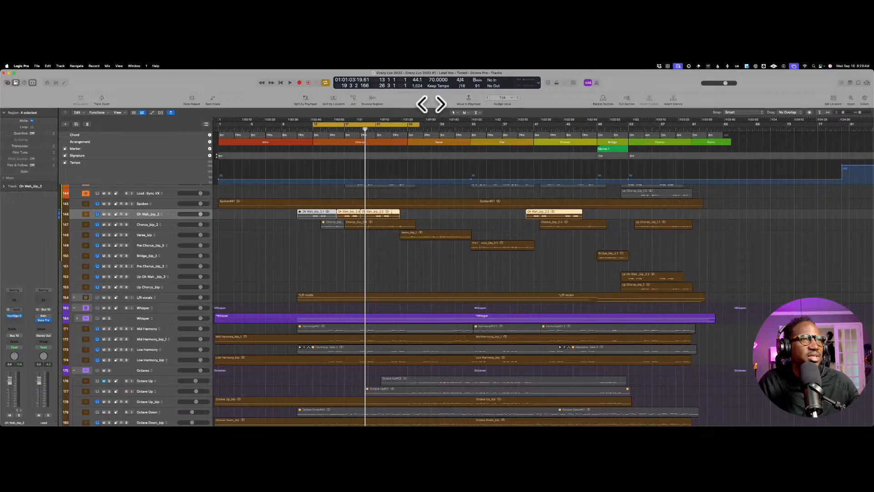
click(426, 109)
click(418, 124)
drag(418, 125, 408, 127)
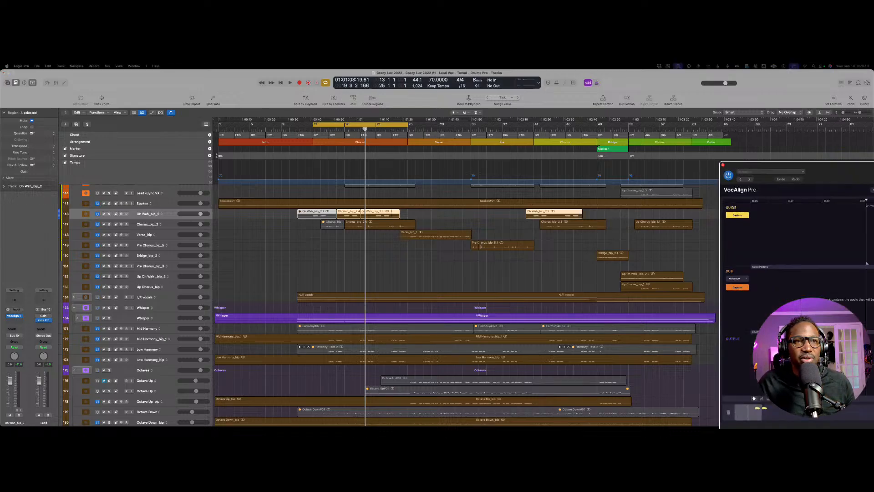
Step: Reposition the VocAlign window so it is fully visible beside the first chorus regions and track list
drag(873, 146, 699, 111)
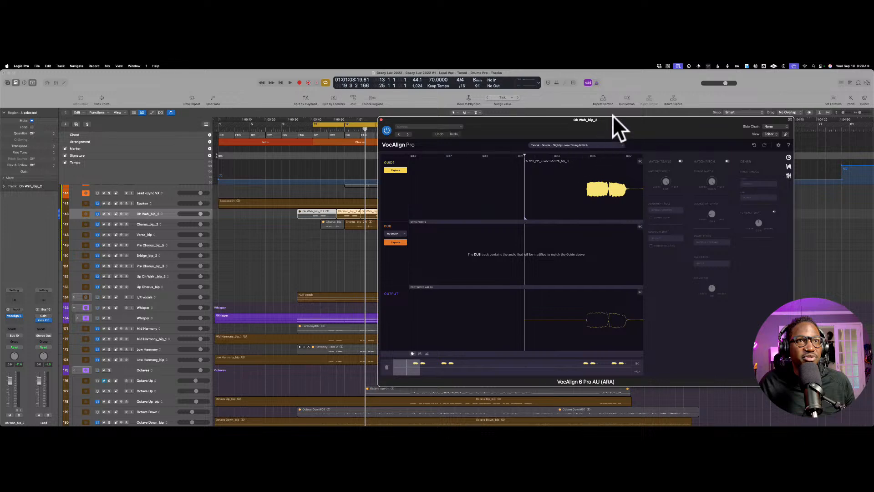
scroll(600, 160, right, 1)
scroll(600, 159, left, 1)
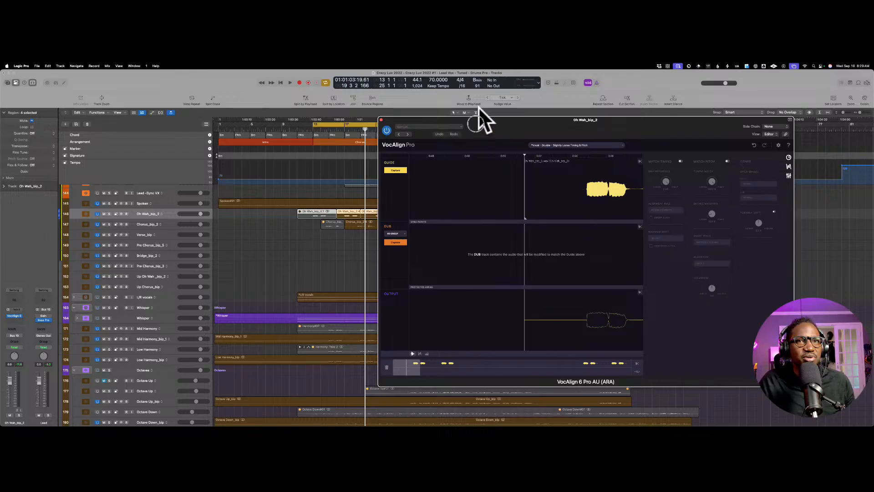
drag(478, 118, 530, 104)
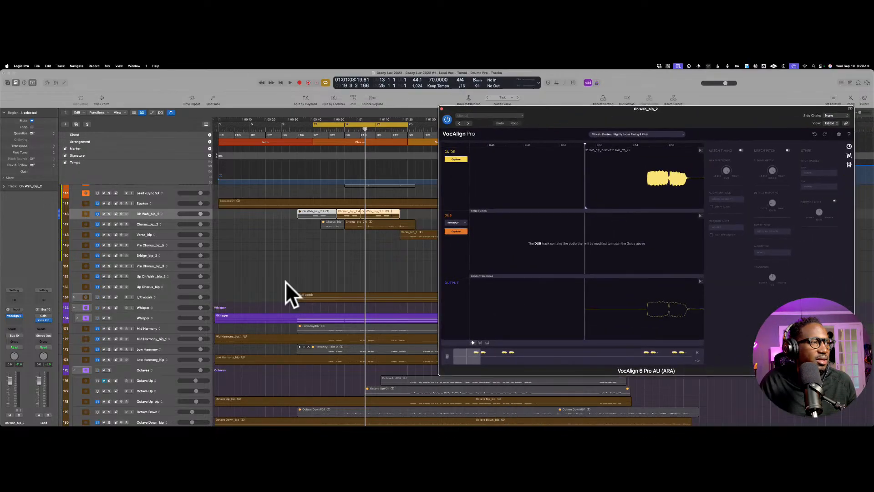
Step: Expand the L/R vocals track stack and select the L 15_bip_1 track
click(163, 290)
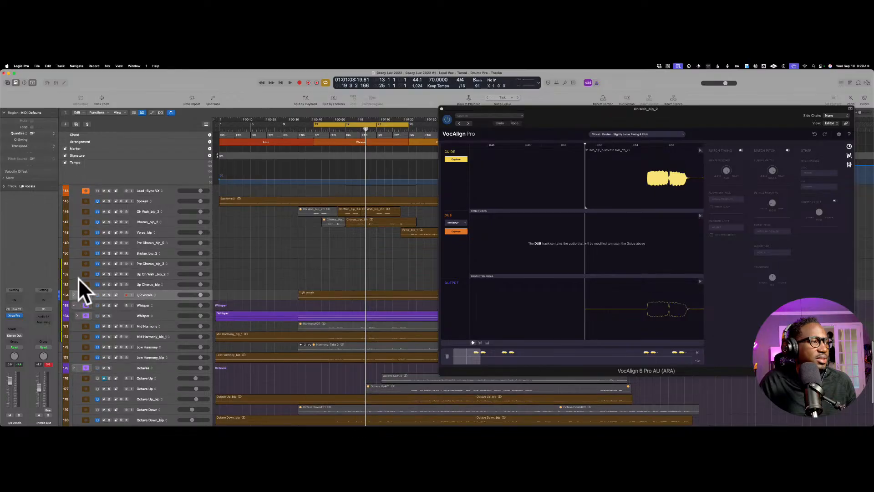
click(75, 294)
scroll(264, 271, down, 2)
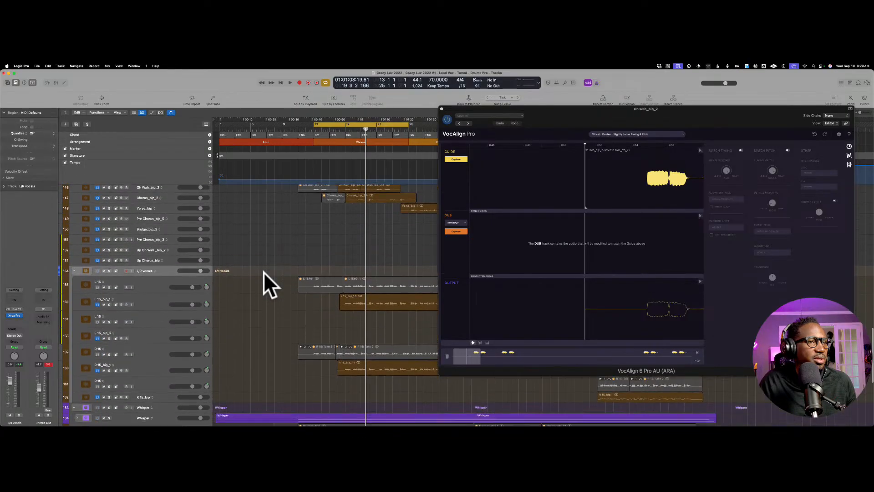
scroll(264, 272, down, 3)
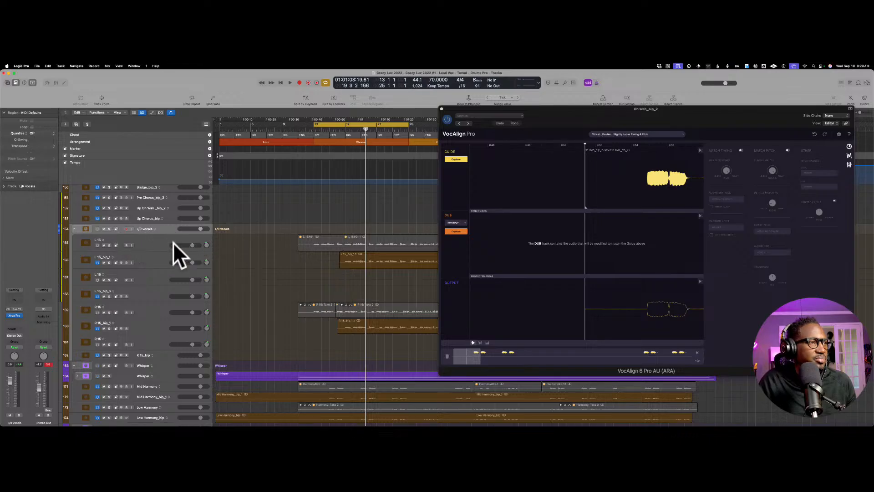
click(151, 253)
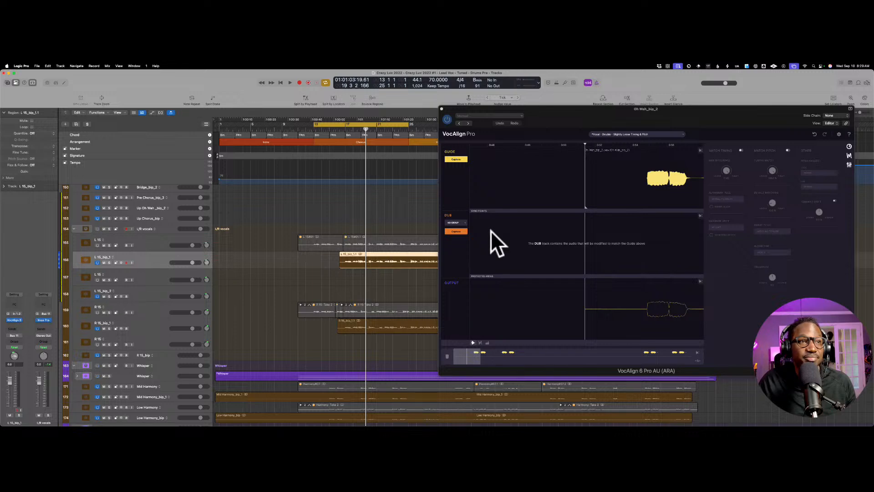
Step: Try to capture the L 15_bip_1 region as the VocAlign dub, playing the cycled chorus briefly between attempts
click(466, 217)
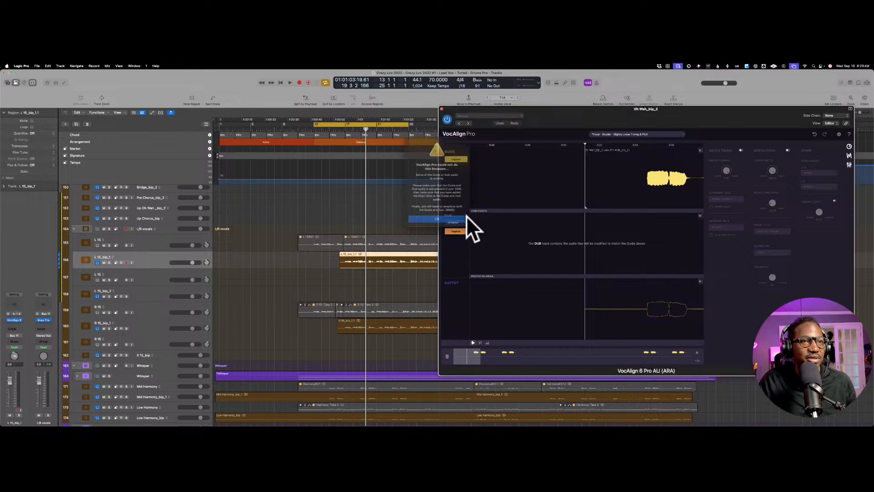
key(Return)
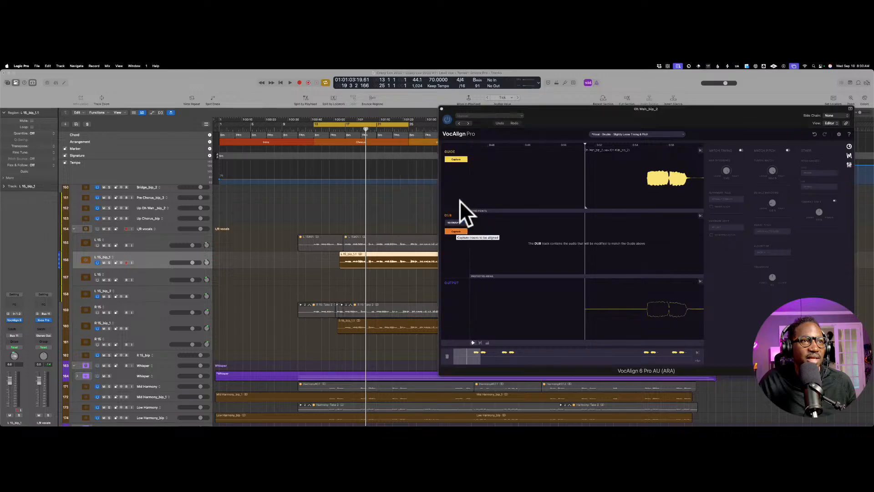
double_click(336, 253)
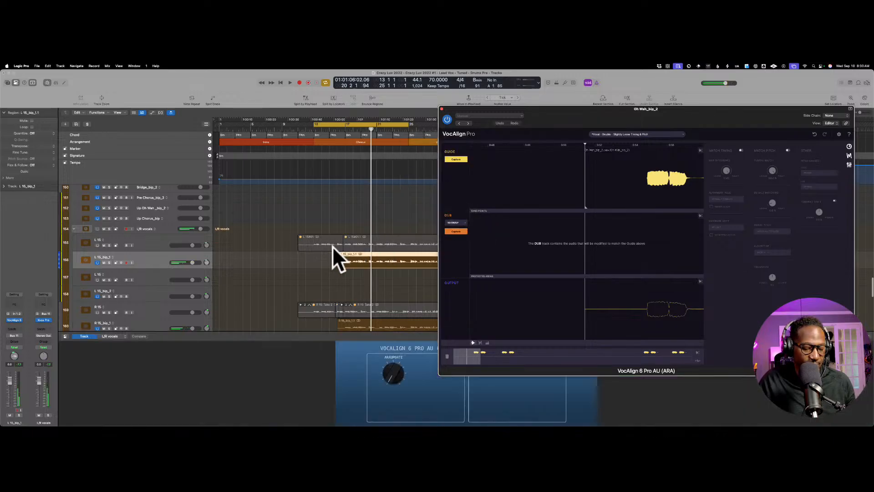
key(space)
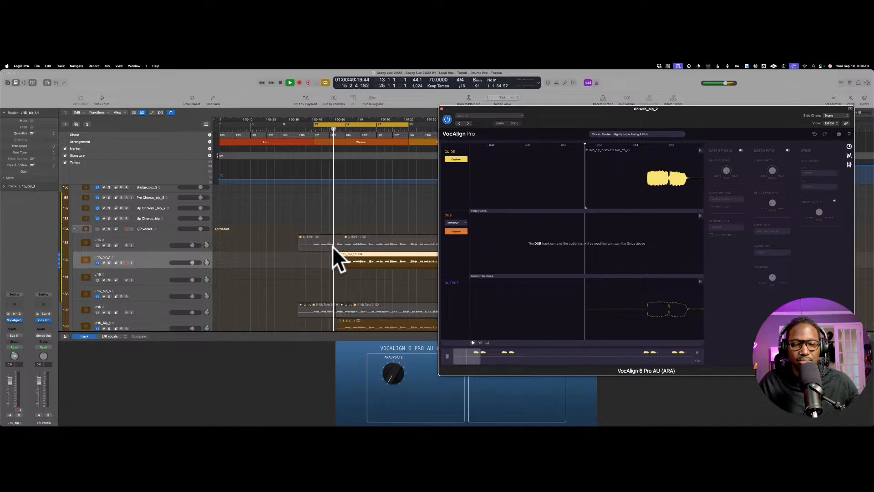
key(space)
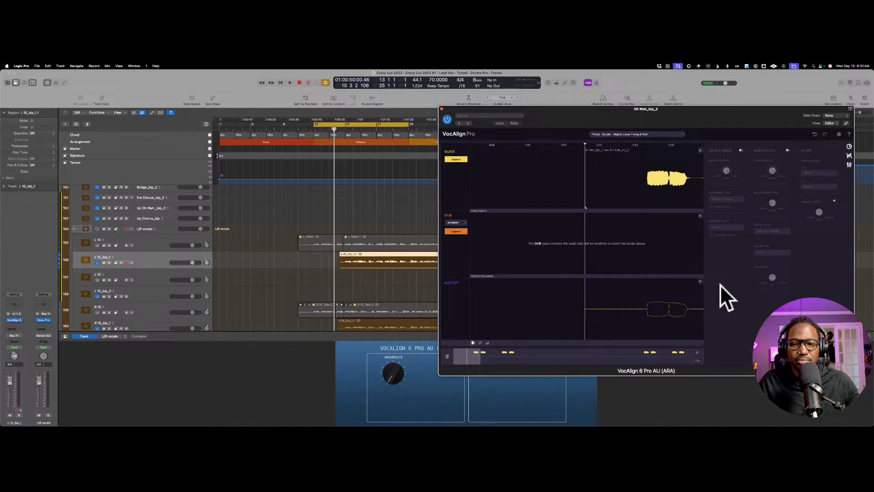
click(459, 231)
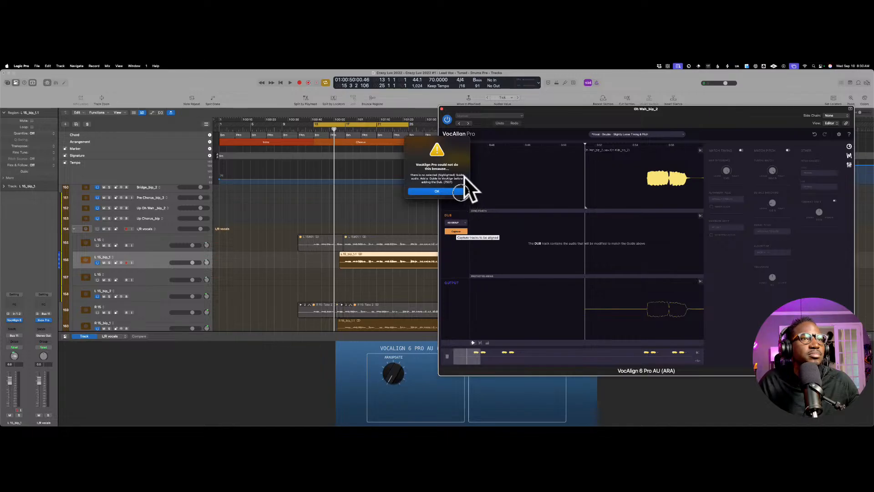
key(Return)
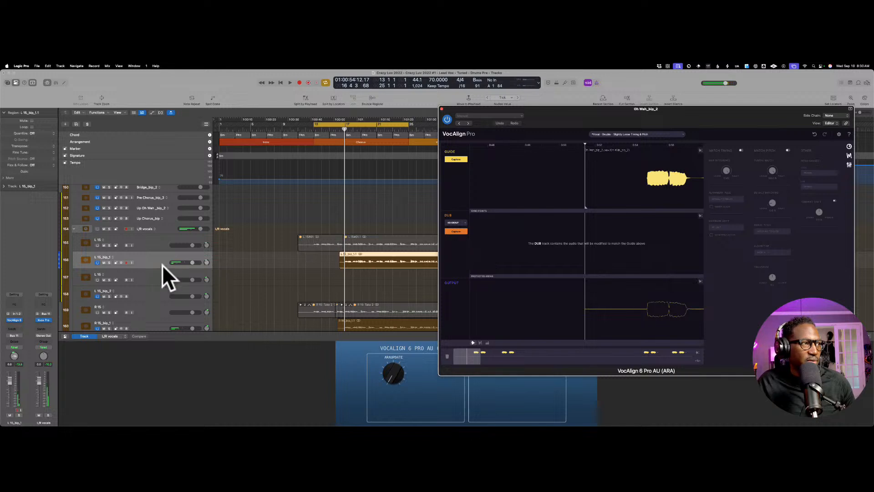
Step: Remove VocAlign from the L 15_bip_1 track and insert a fresh VocAlign 6 Pro AU (ARA) instance on it
click(24, 304)
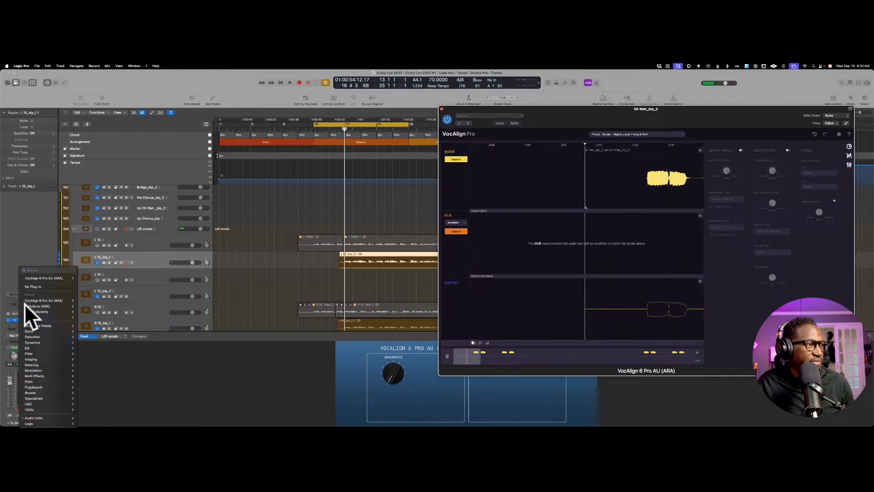
click(46, 267)
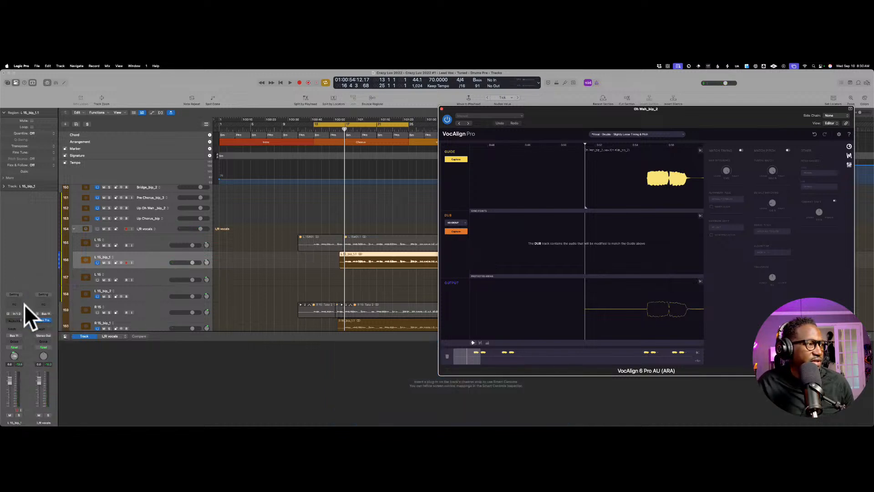
click(23, 304)
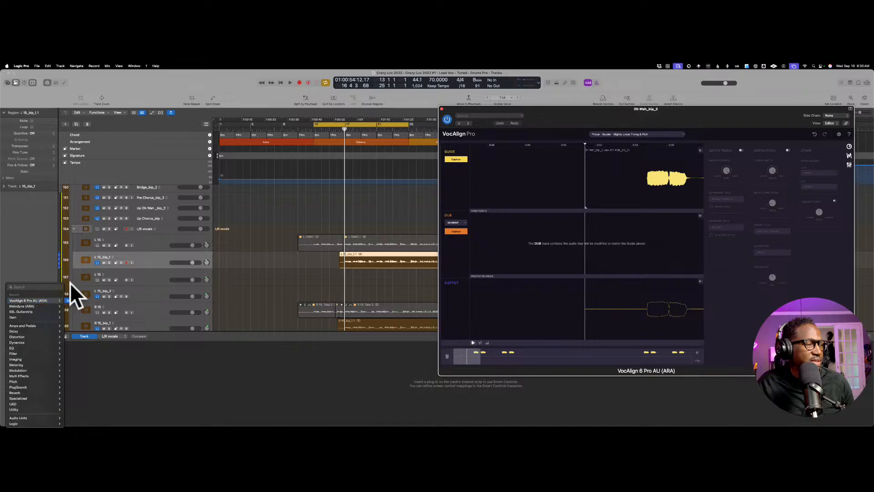
click(71, 299)
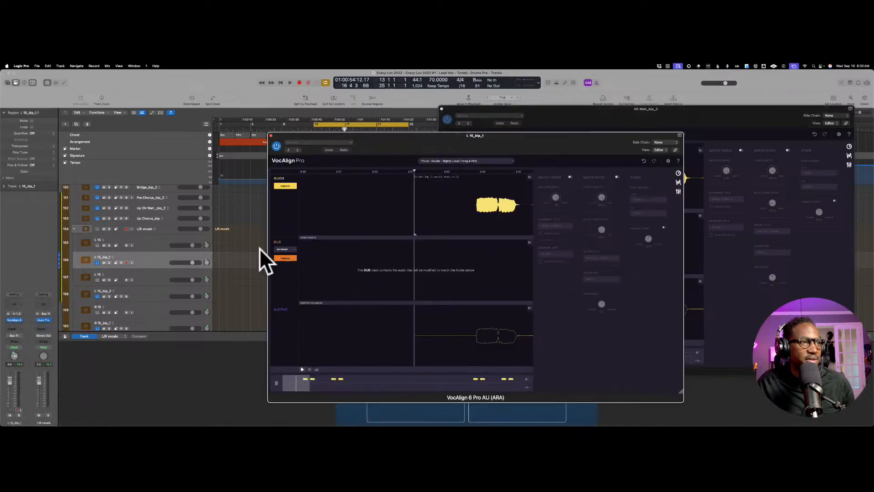
Step: Try to capture the L 15_bip_1 region as the dub and move its VocAlign window clear of the regions
click(288, 256)
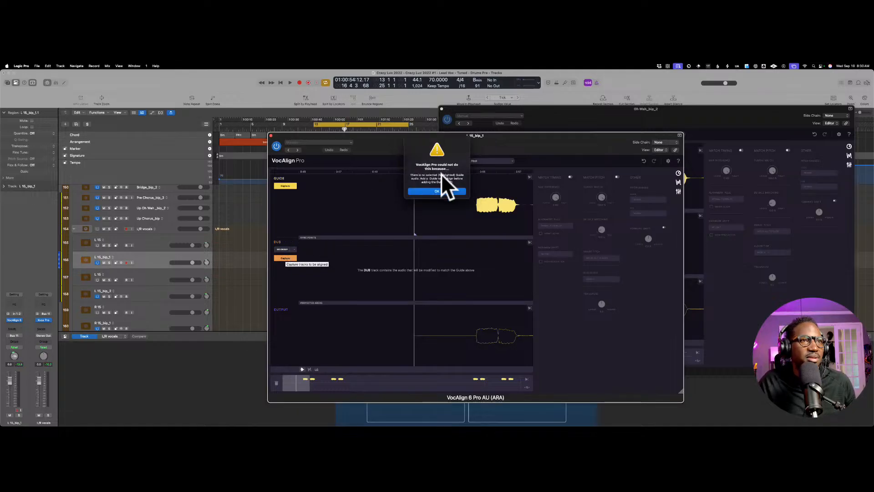
key(Return)
drag(436, 148, 585, 165)
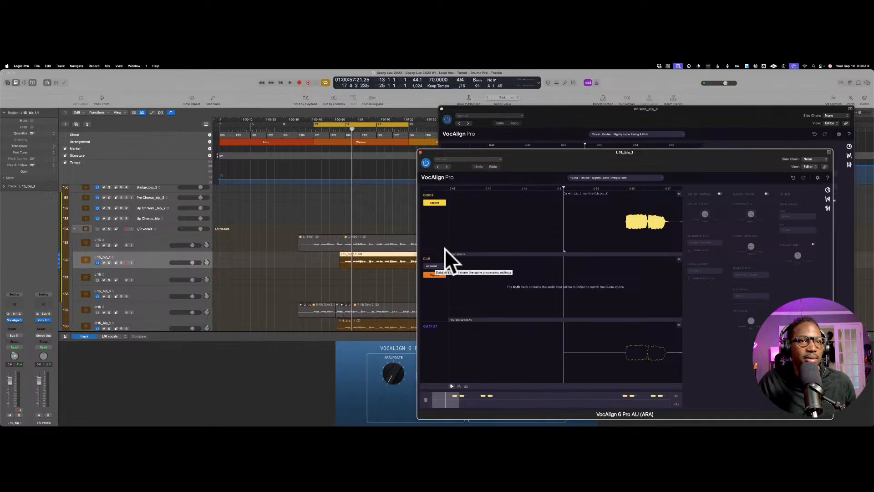
Step: Assign a new group for the next dub capture in the L 15_bip_1 VocAlign window and try the capture again
click(442, 266)
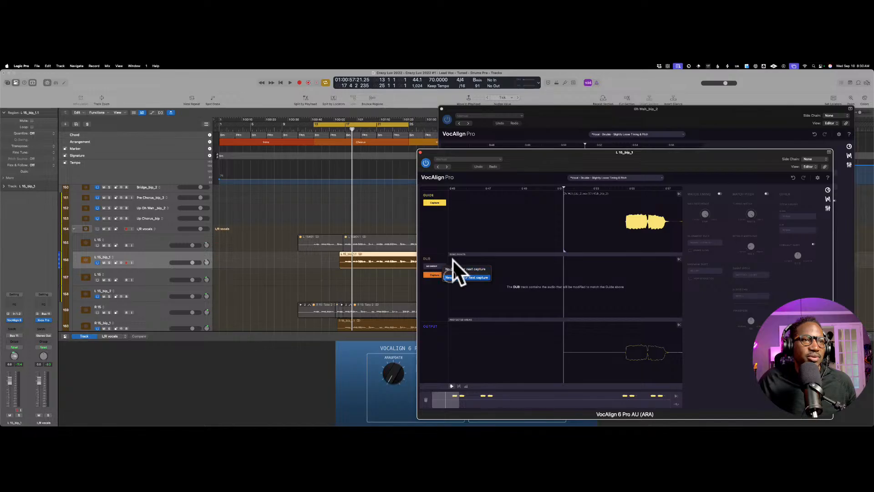
click(453, 261)
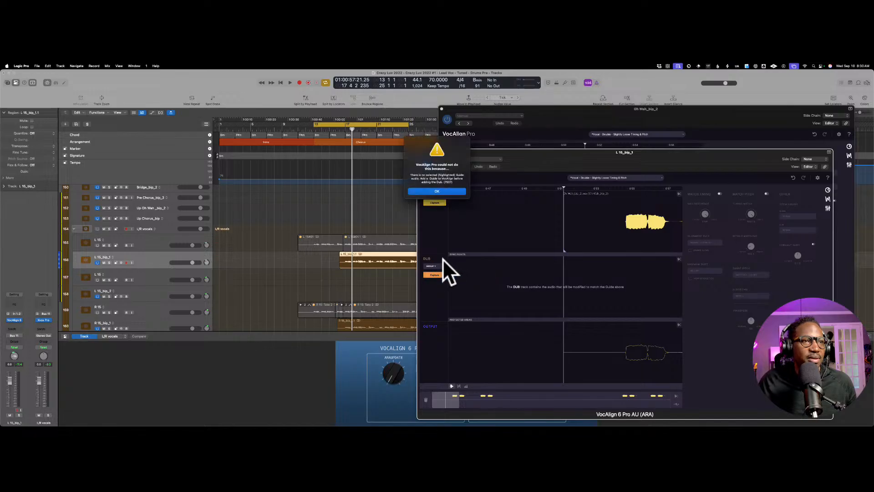
click(453, 182)
Step: Reselect the L 15_bip_1 track, play the cycled chorus and try to capture the dub during playback
key(space)
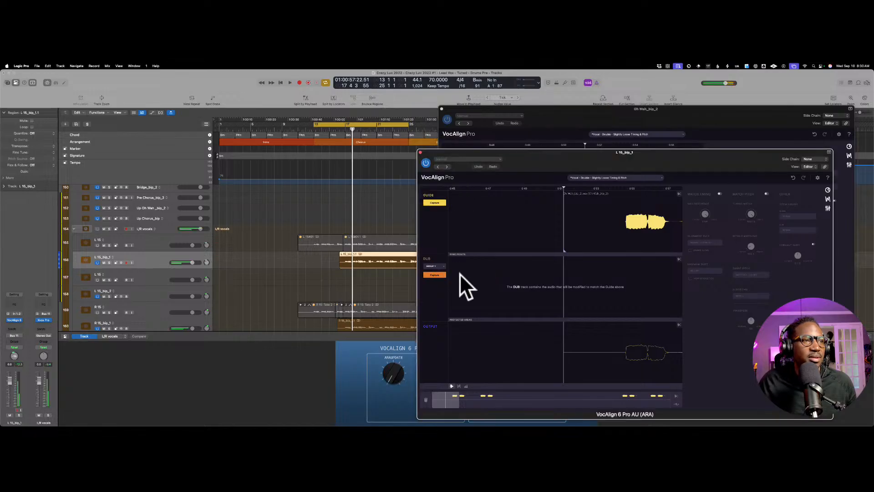
key(space)
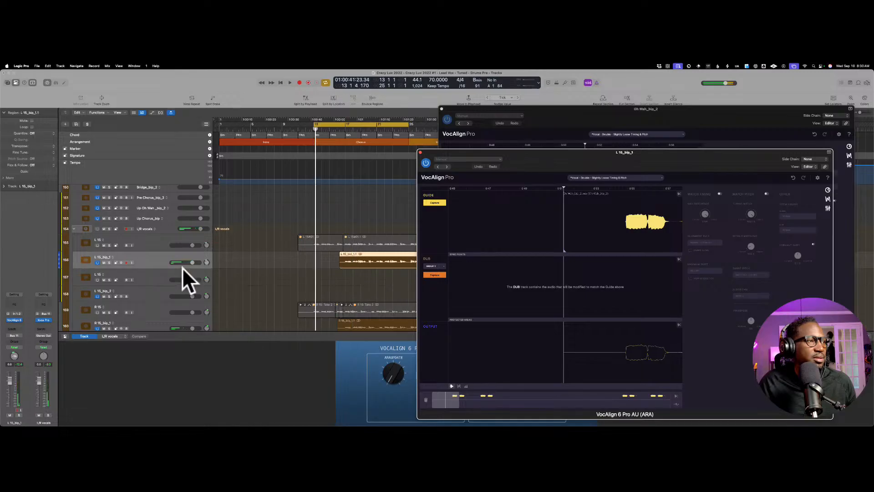
click(145, 258)
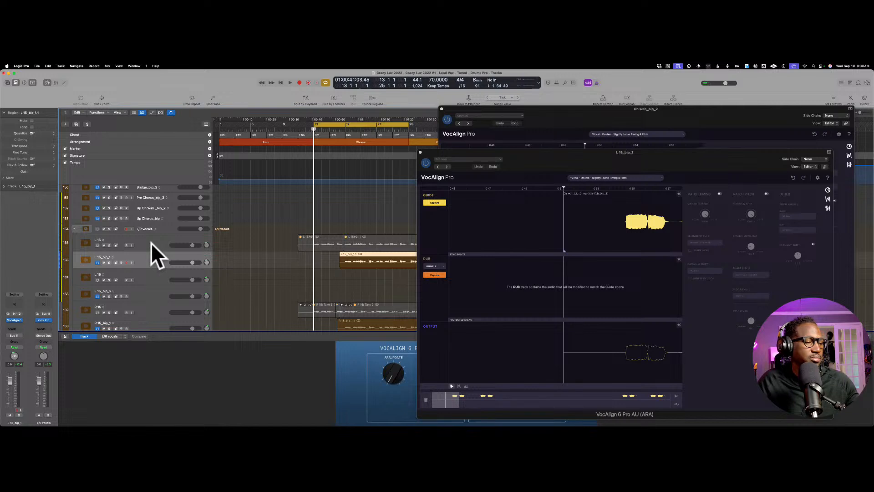
key(space)
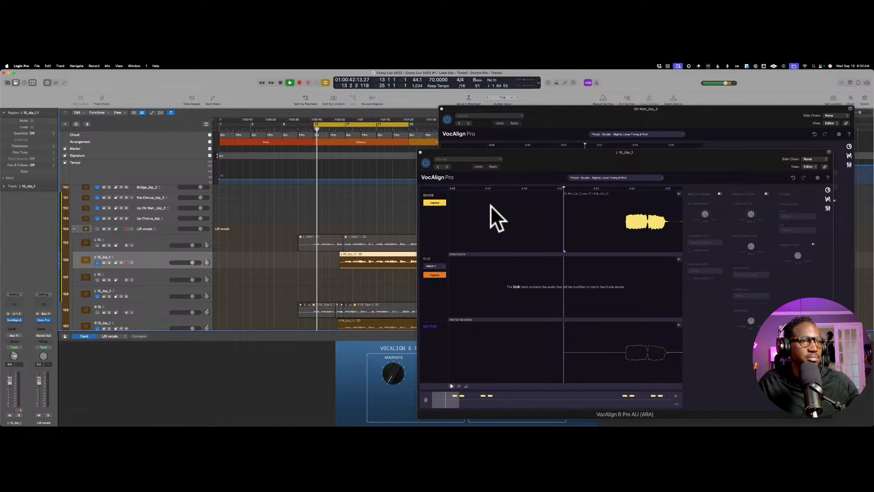
click(438, 275)
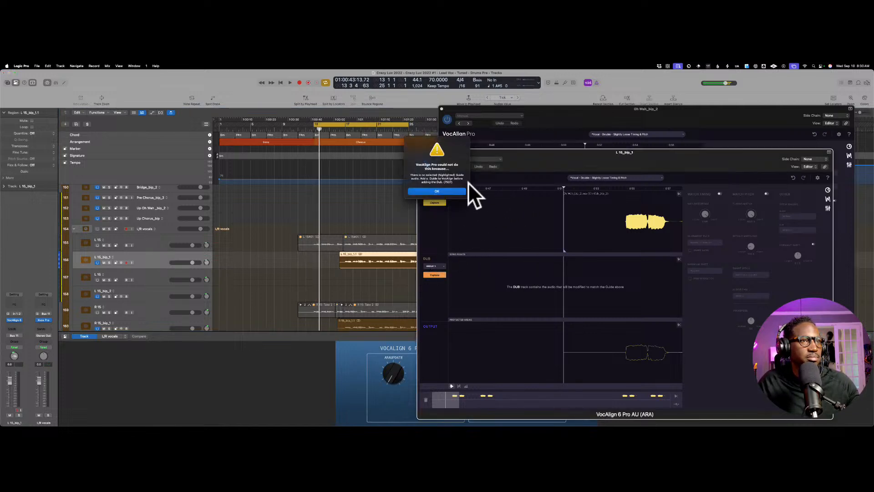
key(Return)
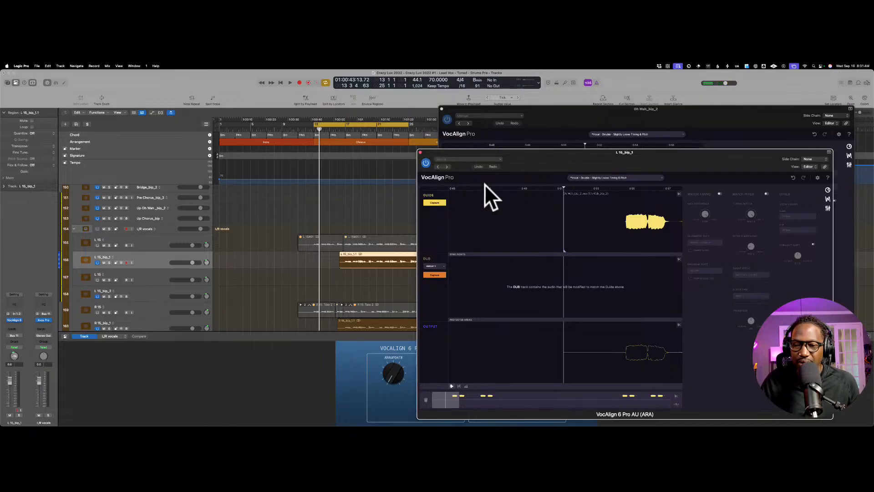
Step: Close the L 15_bip_1 VocAlign window and move the Oh Wah_bip_2 VocAlign window closer to the track list
drag(562, 138, 360, 121)
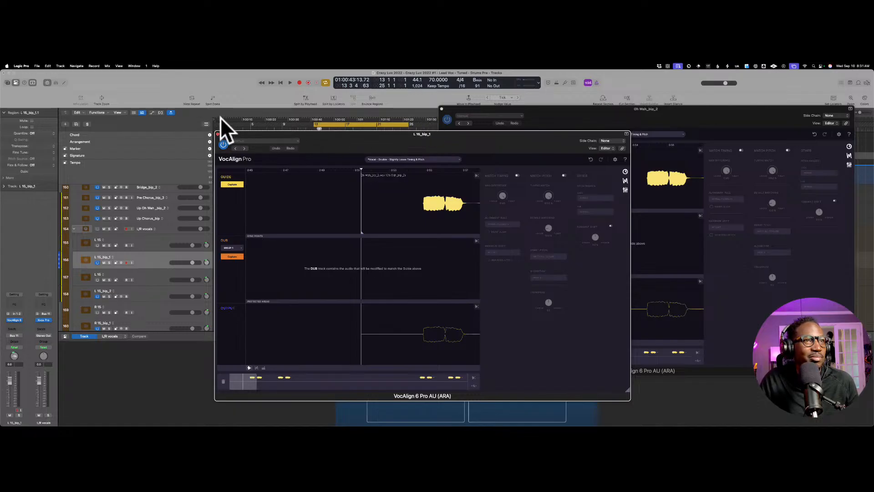
click(217, 134)
drag(610, 102, 550, 100)
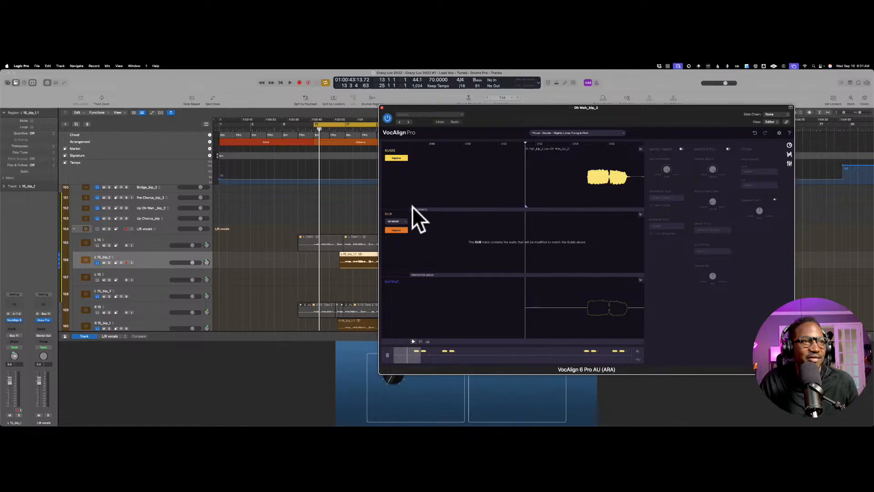
Step: Set a new group for the next dub capture in the Oh Wah_bip_2 VocAlign window and try to capture the dub
click(404, 220)
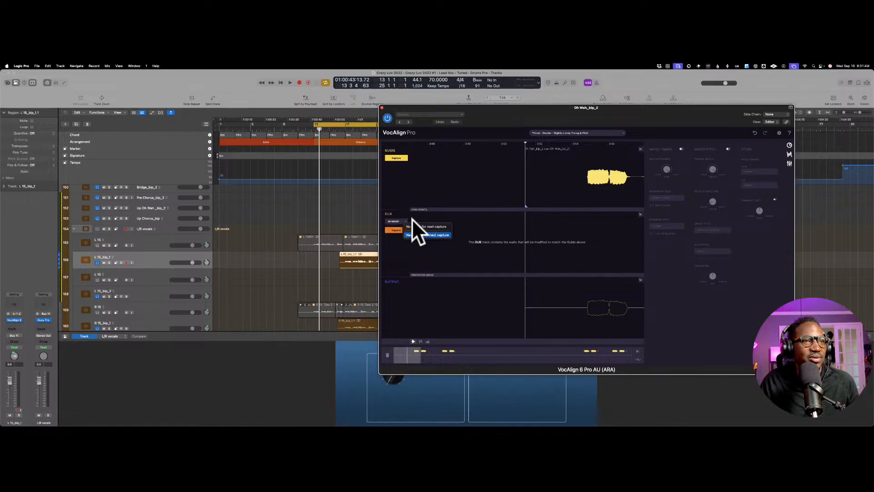
click(415, 226)
click(397, 230)
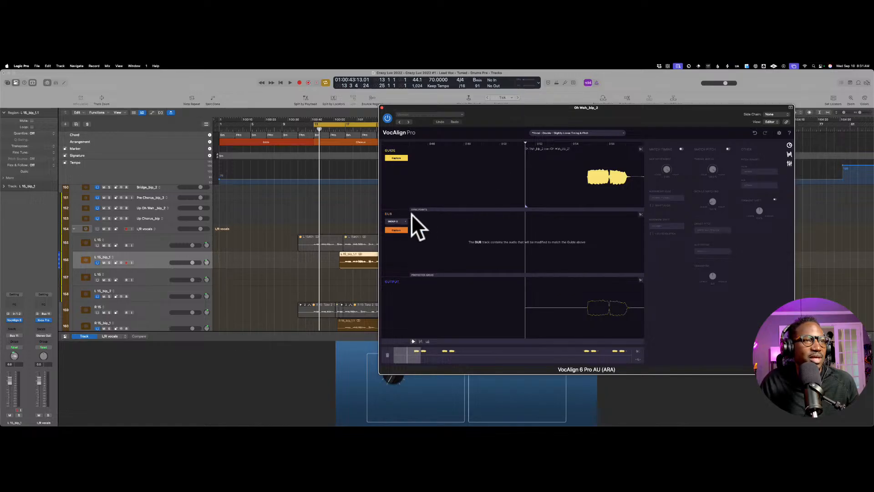
click(436, 189)
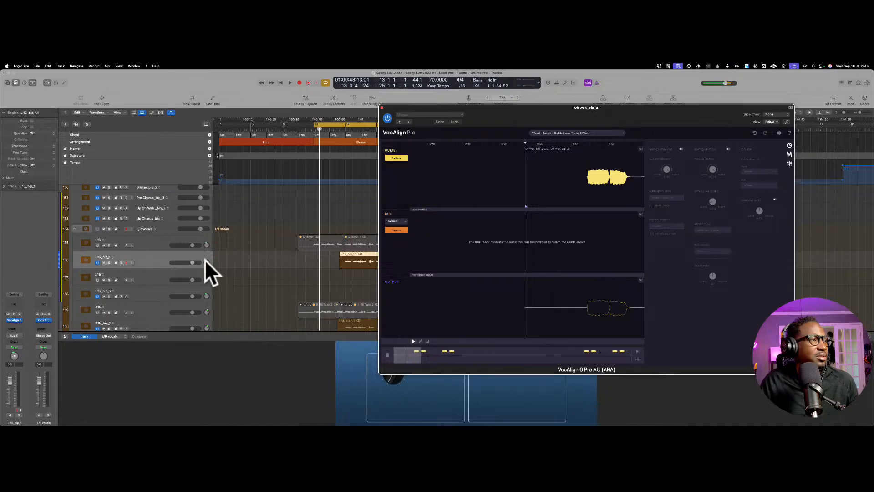
Step: Reselect the L 15_bip_1 track and try to capture it as the dub from the Oh Wah_bip_2 VocAlign window
click(165, 260)
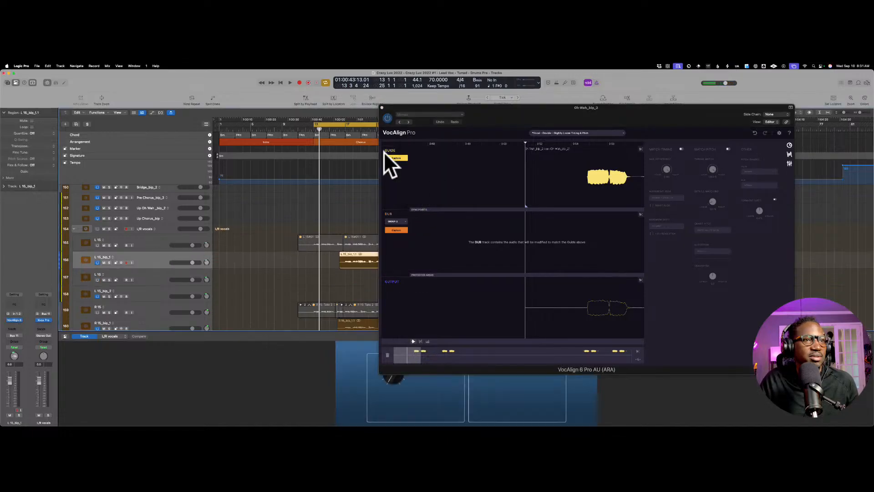
click(404, 228)
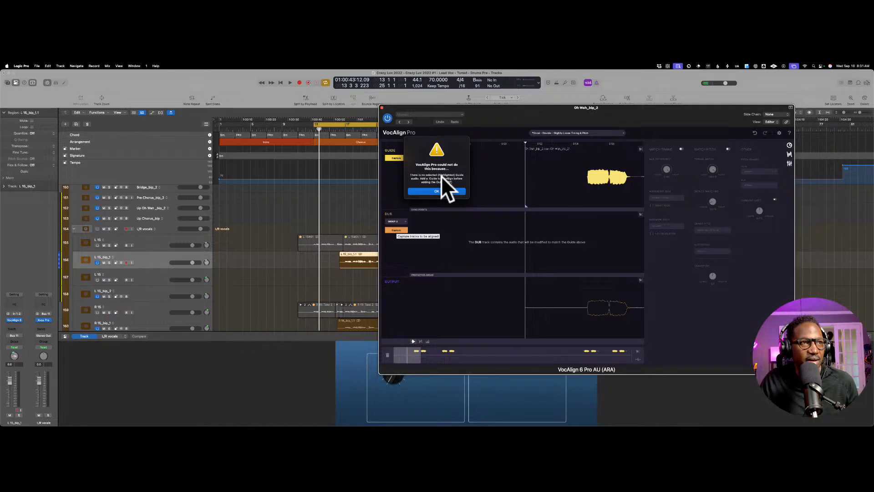
click(440, 189)
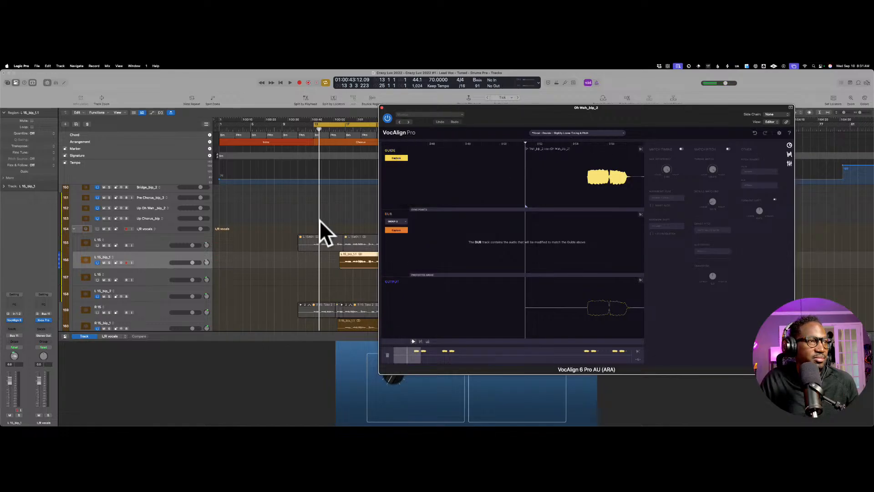
Step: Select the first-chorus region on the Oh Wah_bip_2 track and capture it again as the VocAlign guide
scroll(319, 220, up, 5)
scroll(319, 219, up, 1)
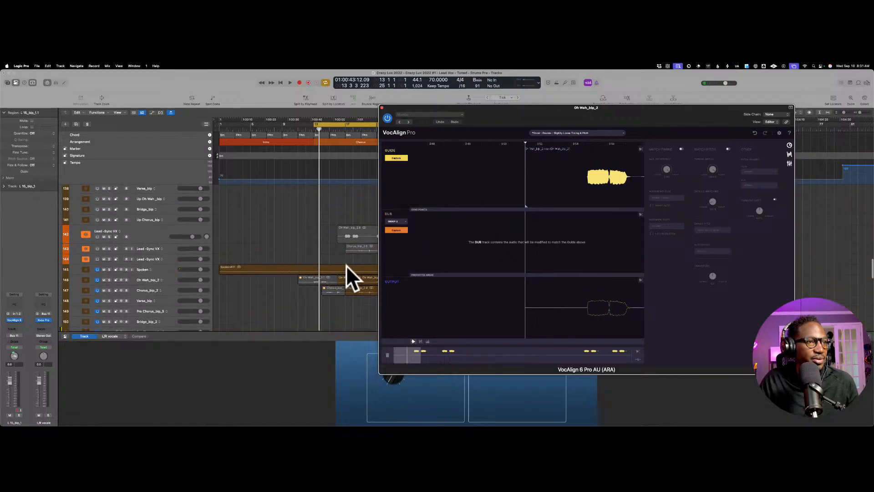
click(348, 276)
scroll(346, 266, right, 3)
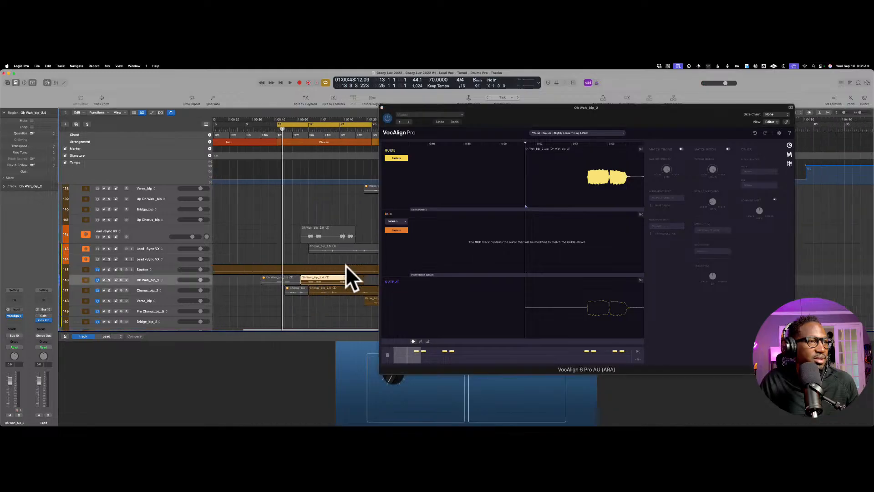
click(396, 157)
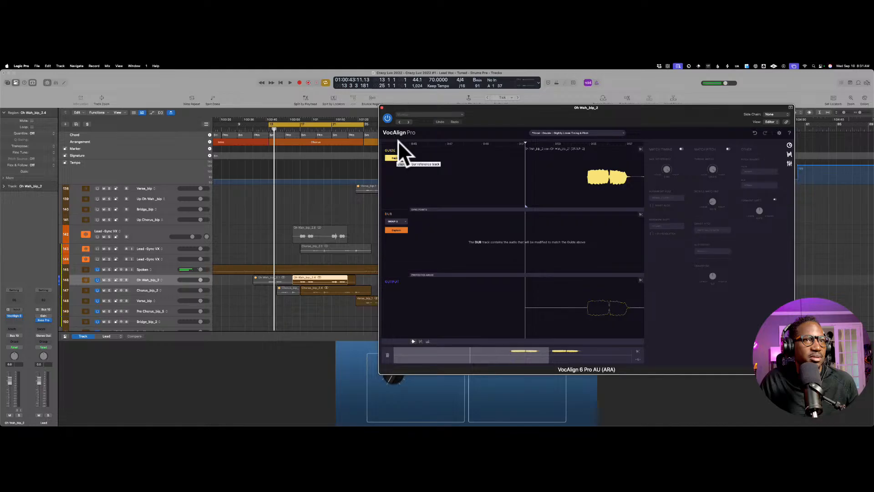
Step: Audition the captured guide, turn off the cycle range and play the Oh Wah_bip_2 region from bar 16
key(space)
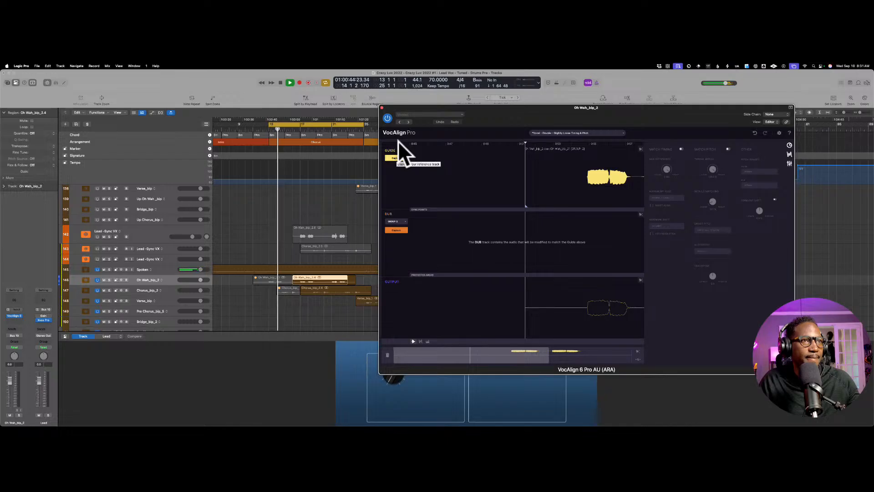
key(space)
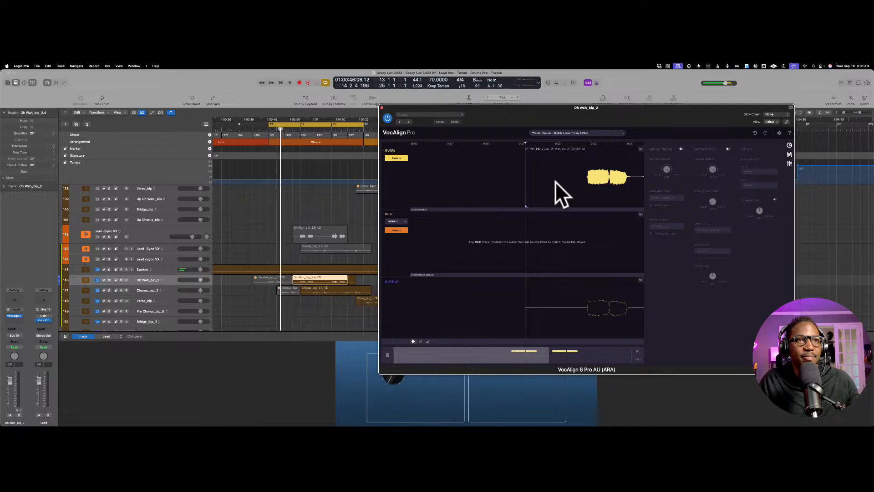
click(298, 116)
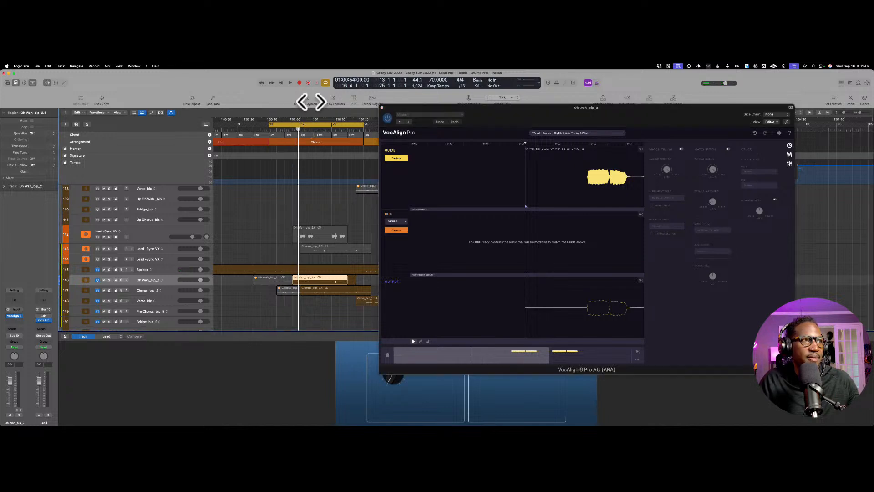
key(c)
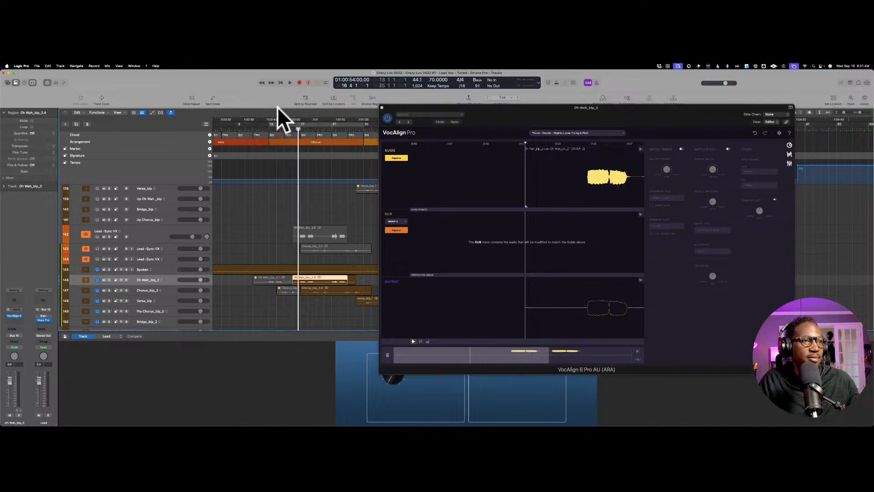
key(space)
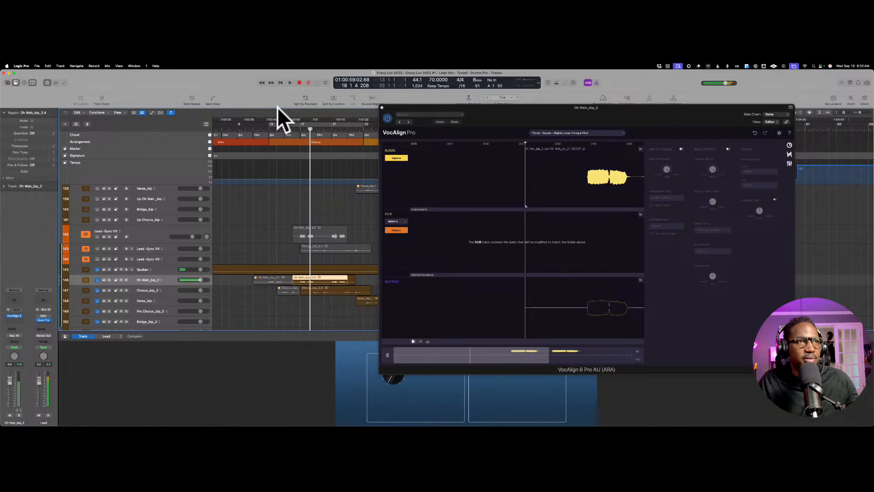
scroll(279, 114, down, 2)
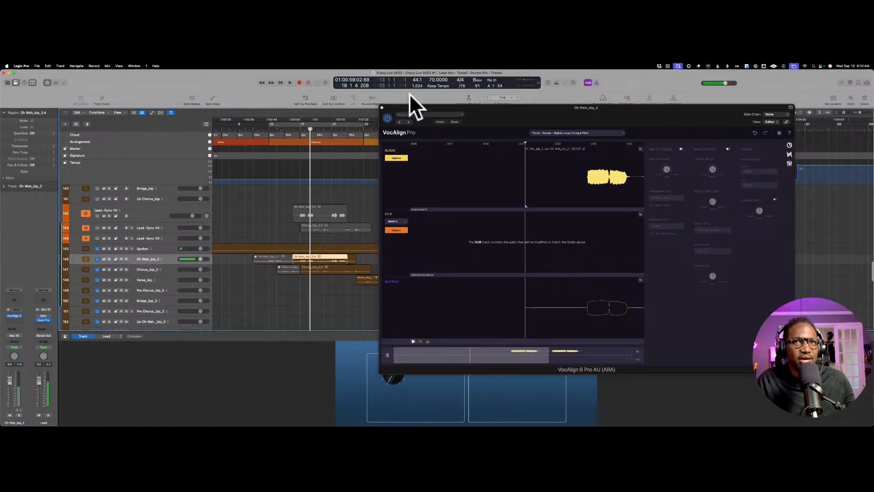
Step: Close and reopen VocAlign on the Oh Wah_bip_2 track and resume playback of the first chorus
click(556, 174)
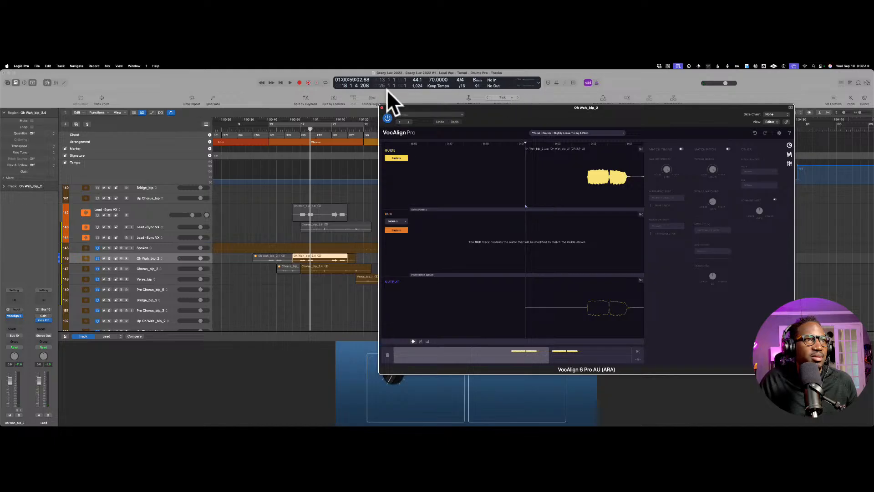
click(382, 107)
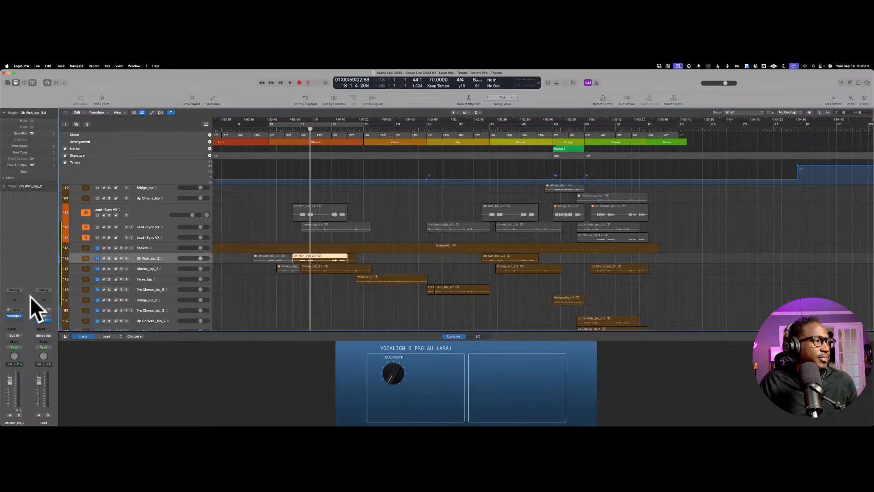
click(17, 314)
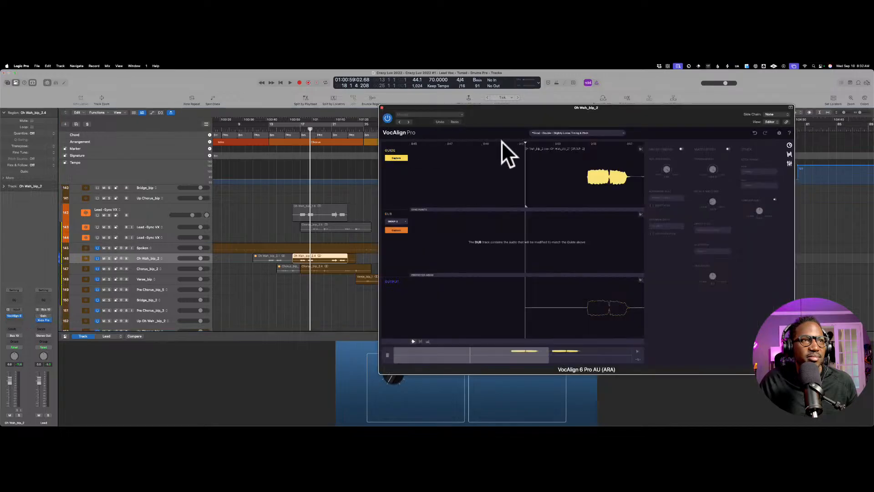
key(space)
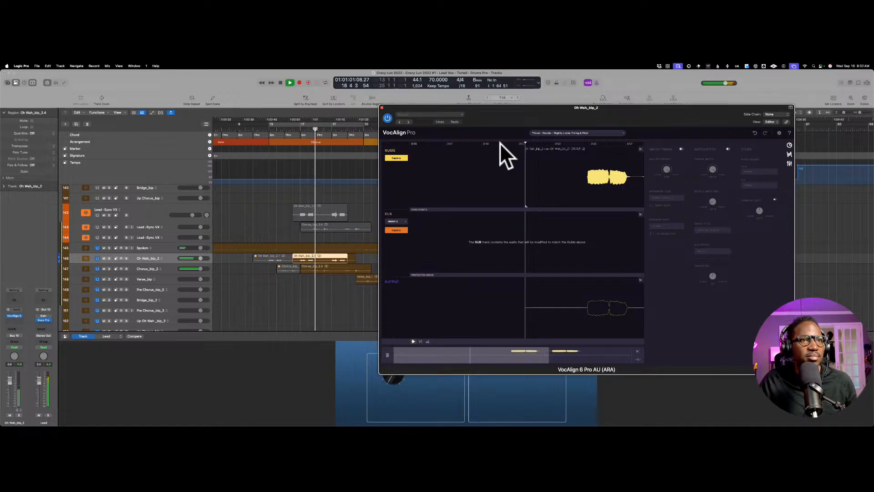
Step: Stop playback, select the L 15_bip_1 track and capture it as the dub in the Oh Wah_bip_2 VocAlign window
key(space)
scroll(316, 221, down, 1)
scroll(316, 221, down, 5)
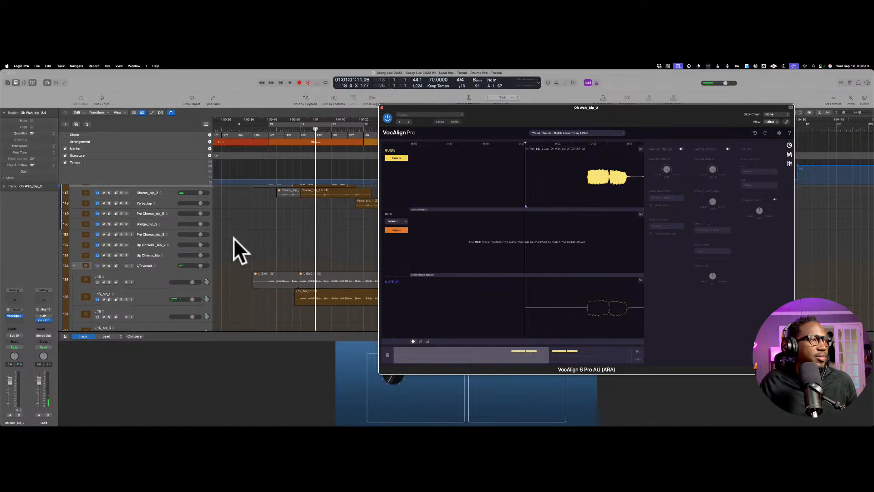
scroll(198, 229, down, 2)
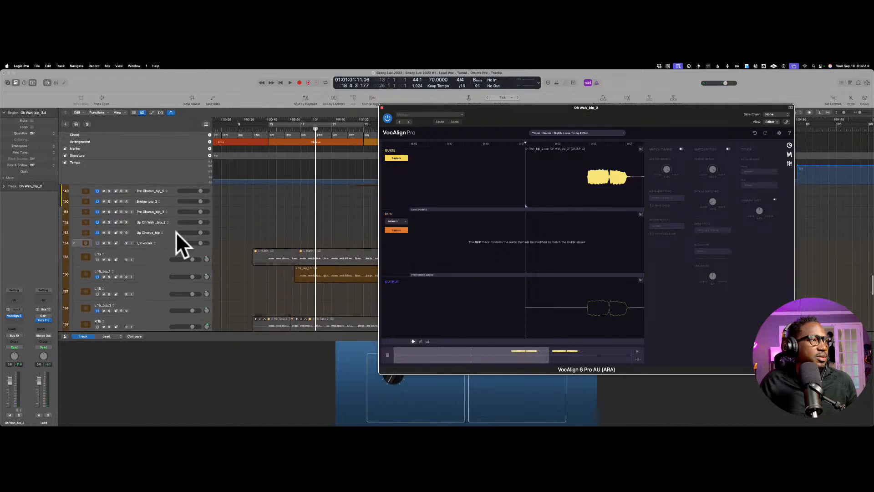
click(155, 271)
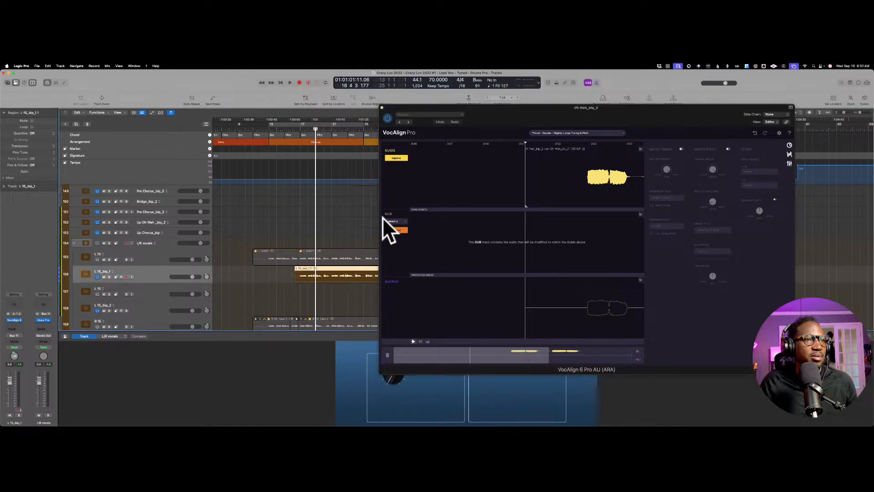
click(390, 230)
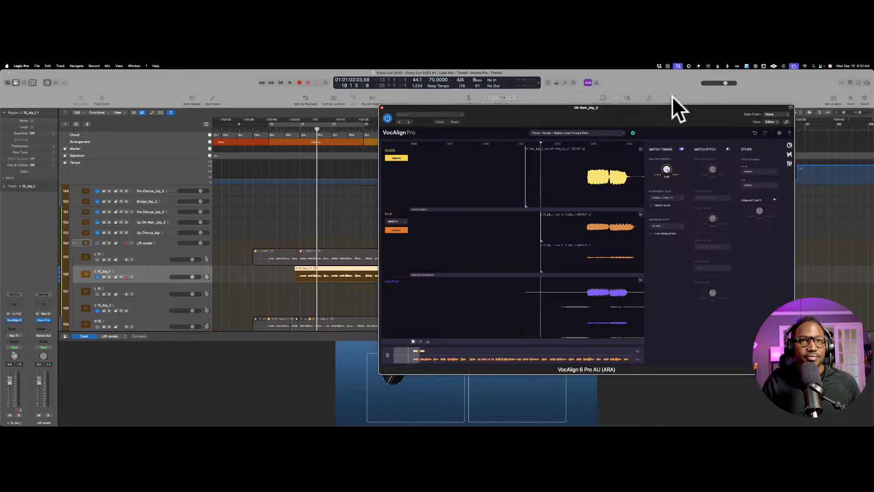
Step: Enlarge the VocAlign window and reposition it to show more of the guide, dub and output waveforms
drag(672, 96, 586, 90)
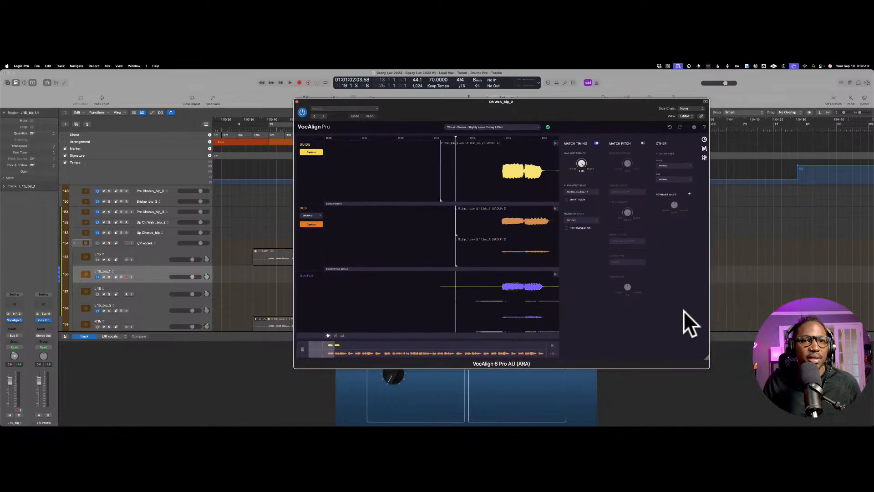
drag(710, 341, 872, 416)
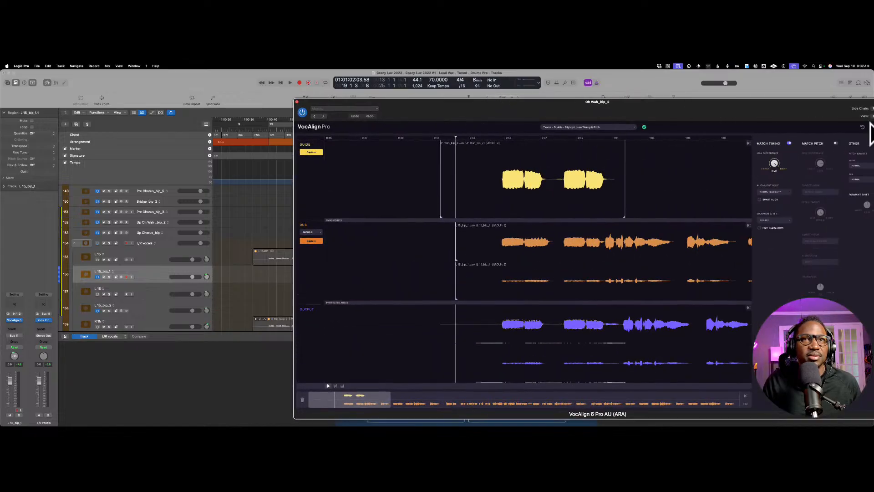
drag(818, 100, 647, 78)
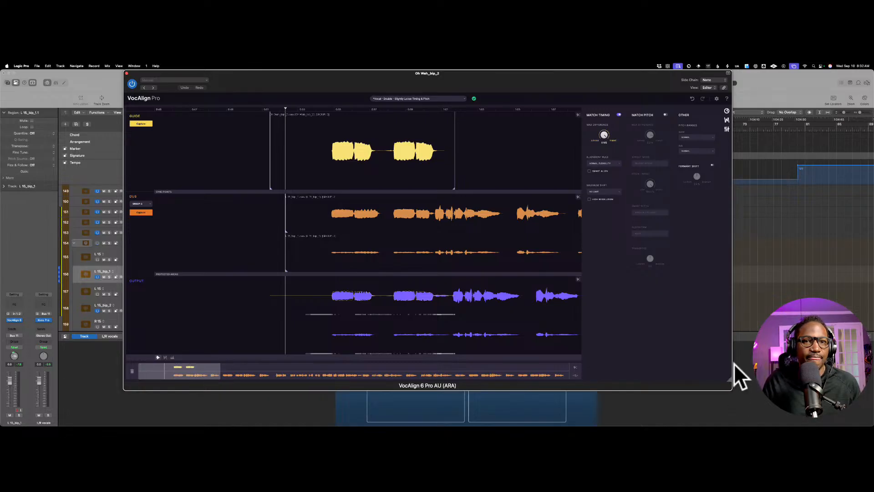
drag(731, 381, 856, 428)
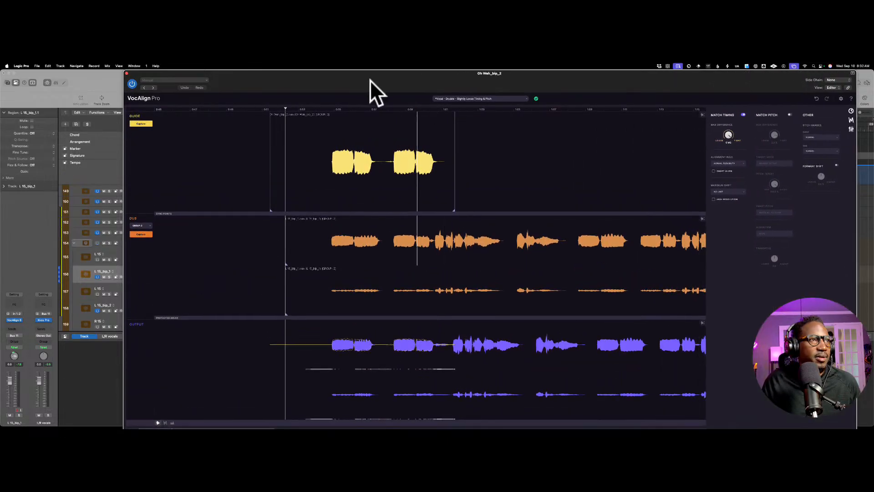
Step: Play from just before the guide's start and solo the L 15_bip_1 track
click(261, 133)
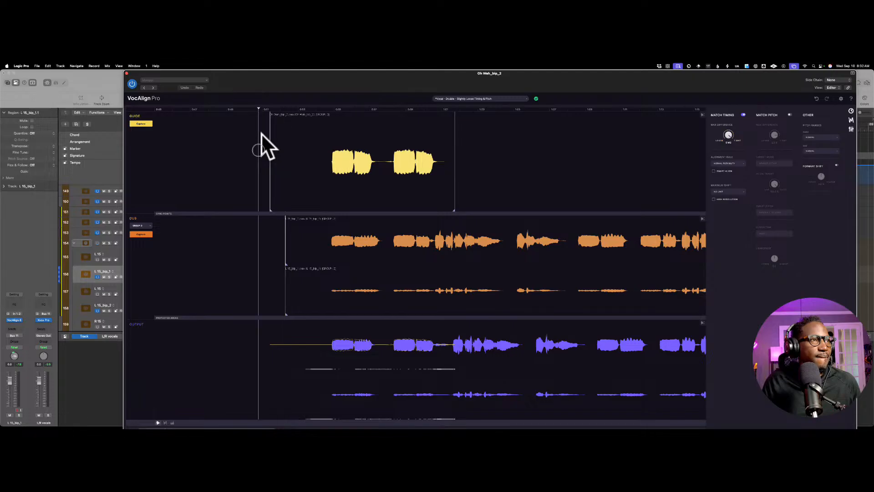
key(space)
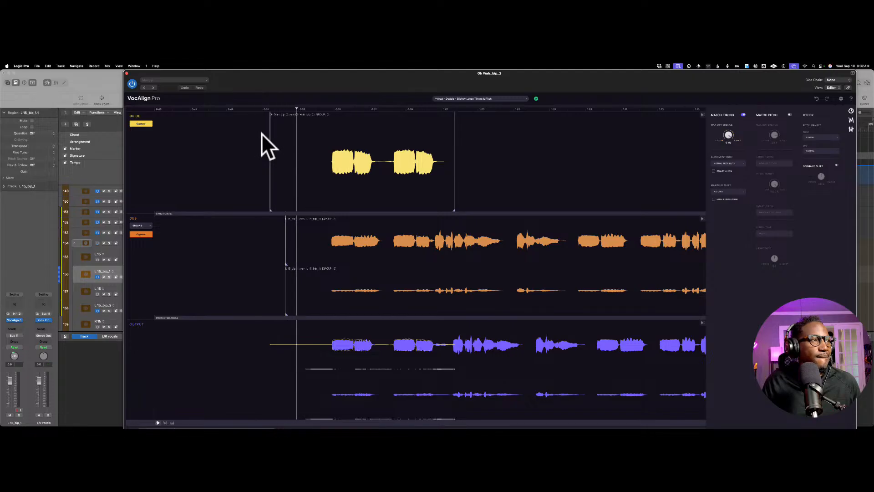
click(107, 157)
key(s)
Step: Move the VocAlign window off the track headers and solo the Oh Wah_bip_2 track as well
scroll(110, 250, up, 1)
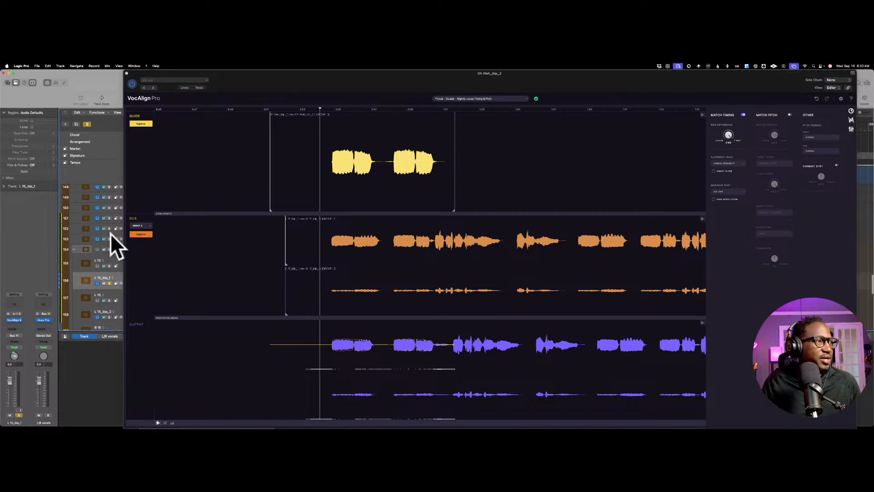
scroll(110, 233, up, 5)
click(195, 71)
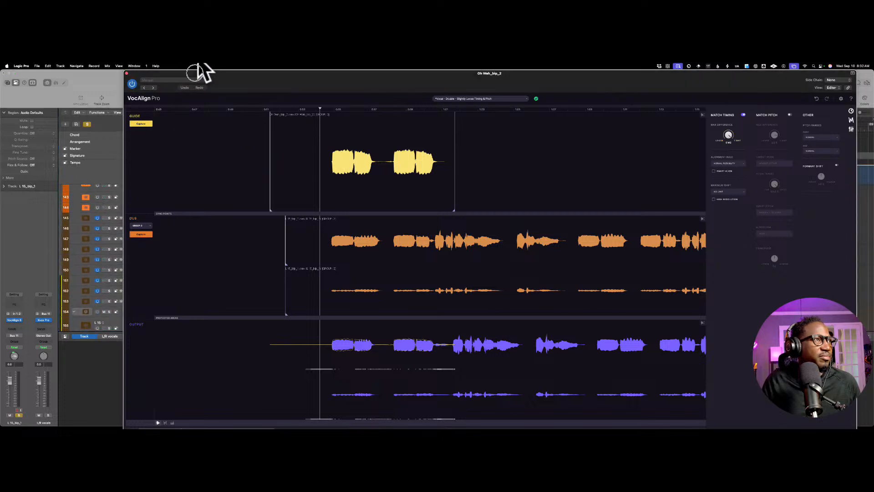
drag(195, 72, 416, 80)
scroll(123, 215, up, 2)
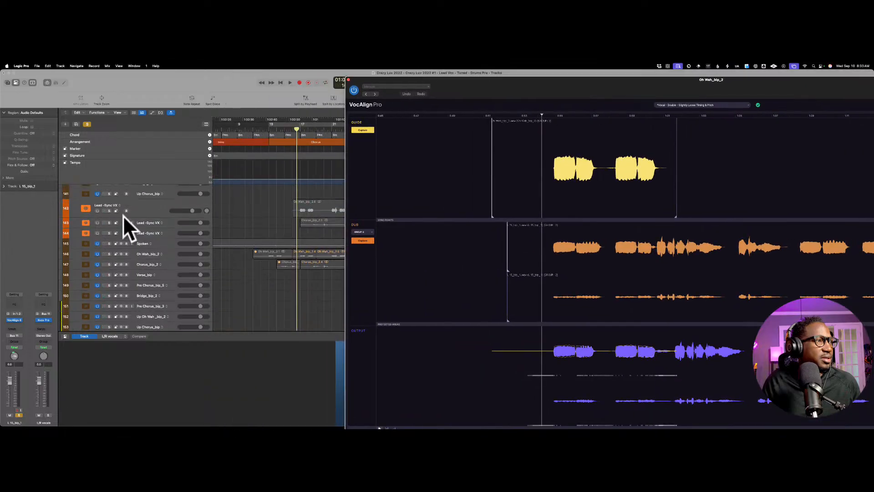
scroll(126, 218, down, 2)
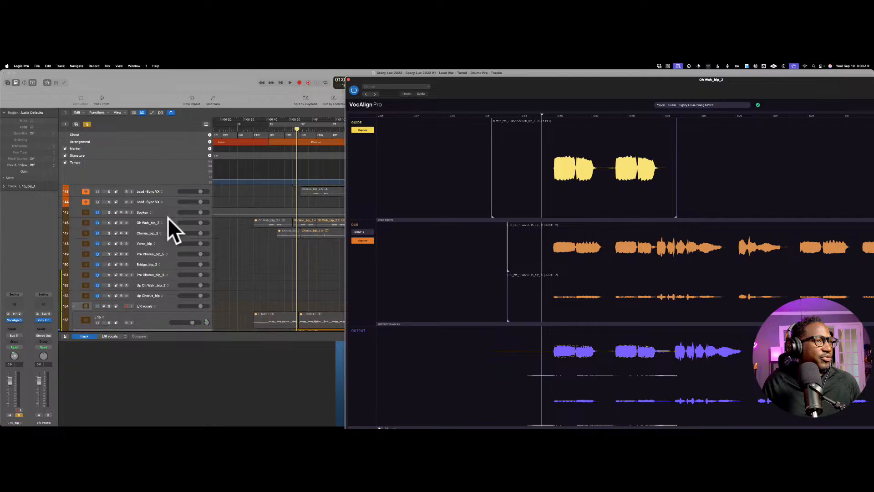
scroll(167, 217, right, 2)
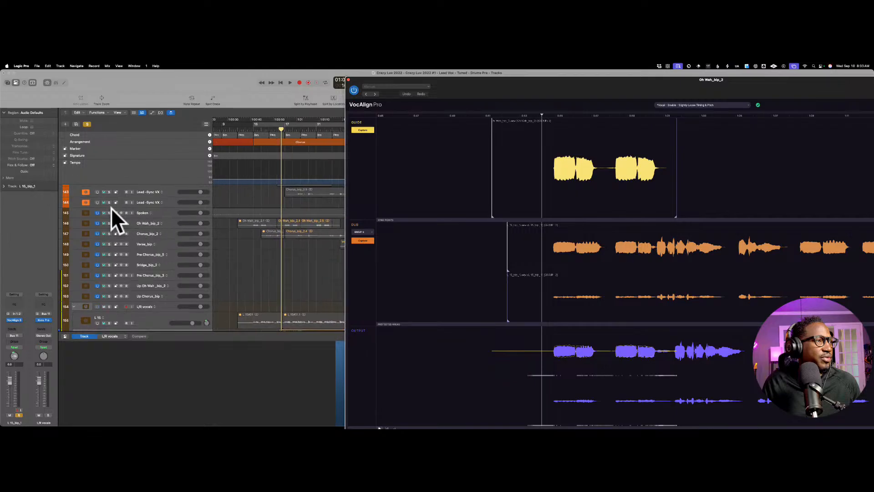
click(109, 223)
Step: Audition the soloed lead and aligned double from the guide's start, keeping the VocAlign waveforms and timing settings in view
drag(548, 78, 440, 74)
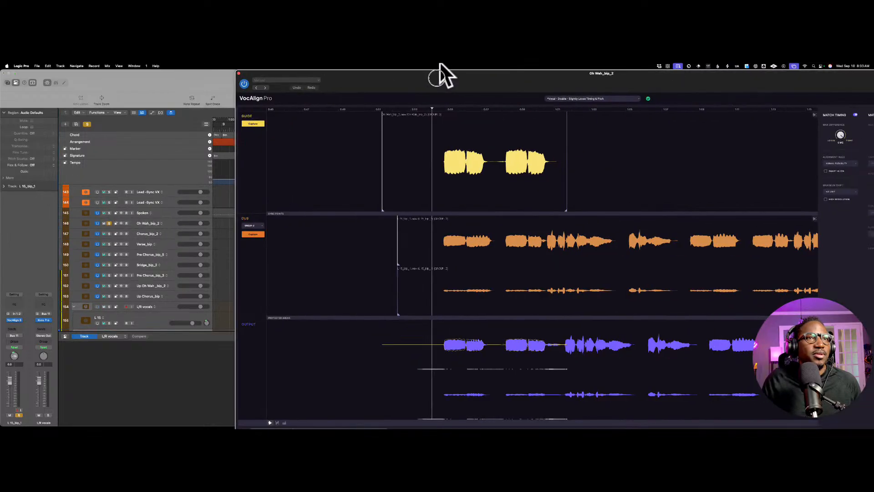
click(378, 130)
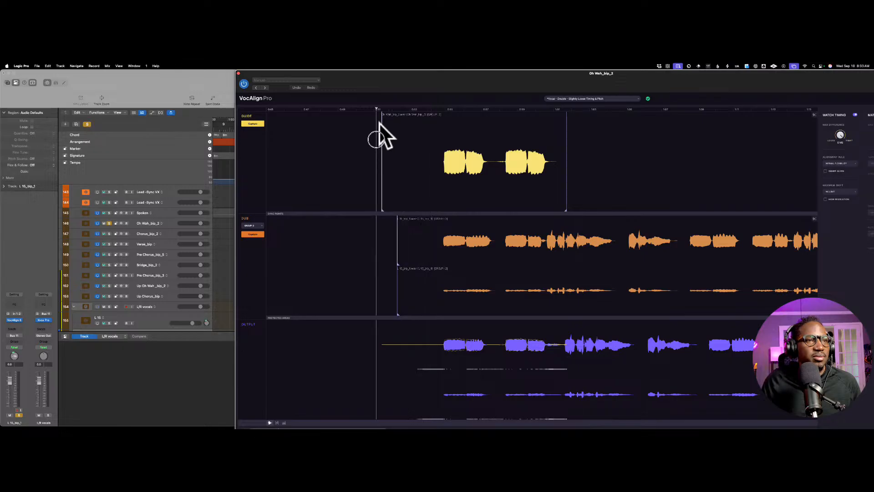
click(381, 131)
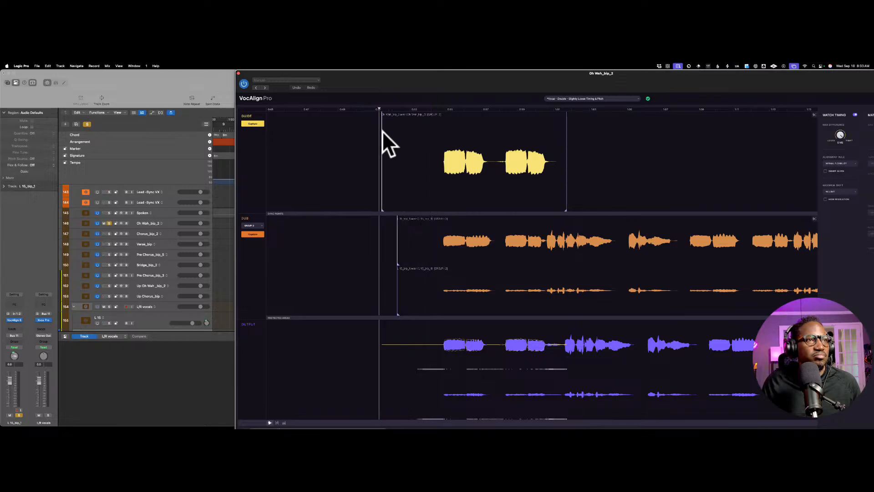
key(space)
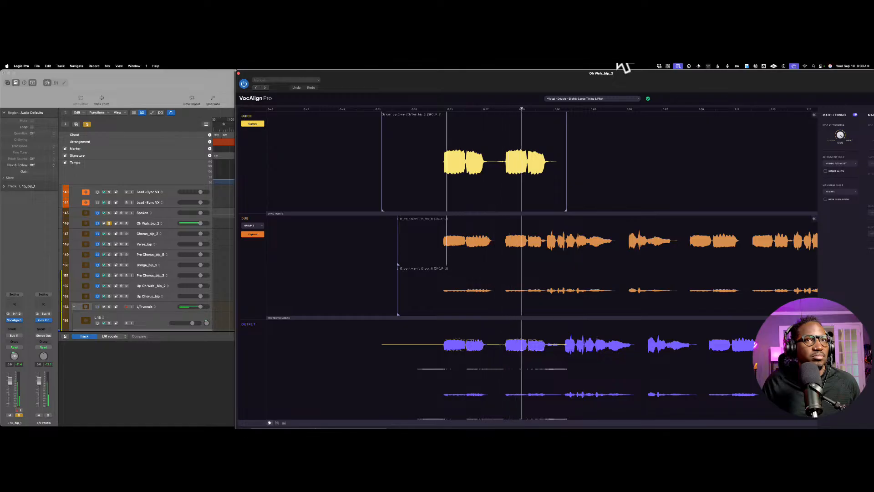
drag(726, 72, 626, 72)
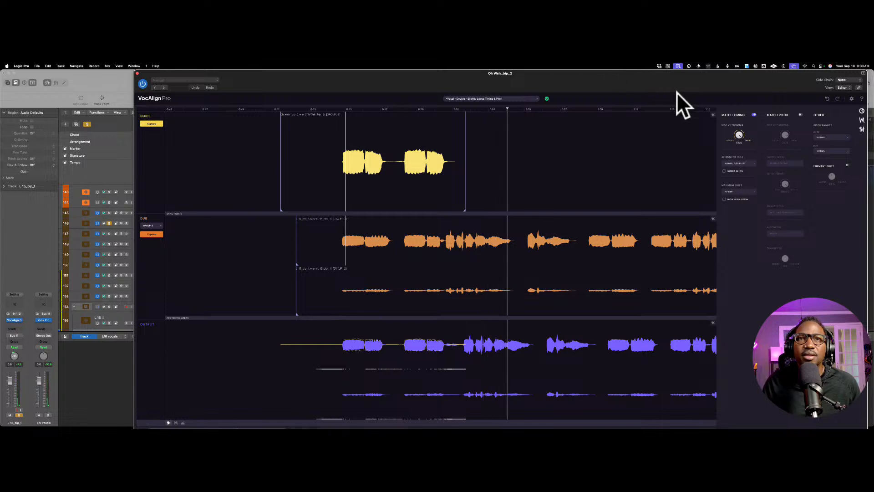
click(736, 134)
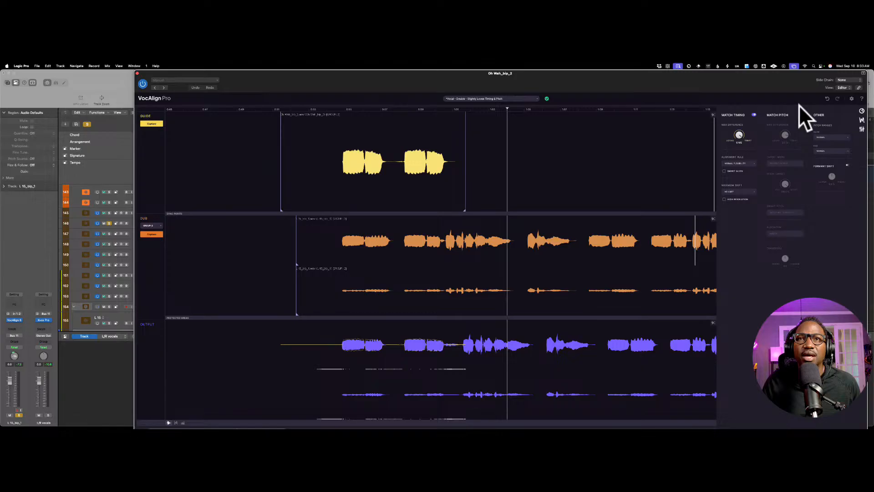
drag(806, 72, 796, 64)
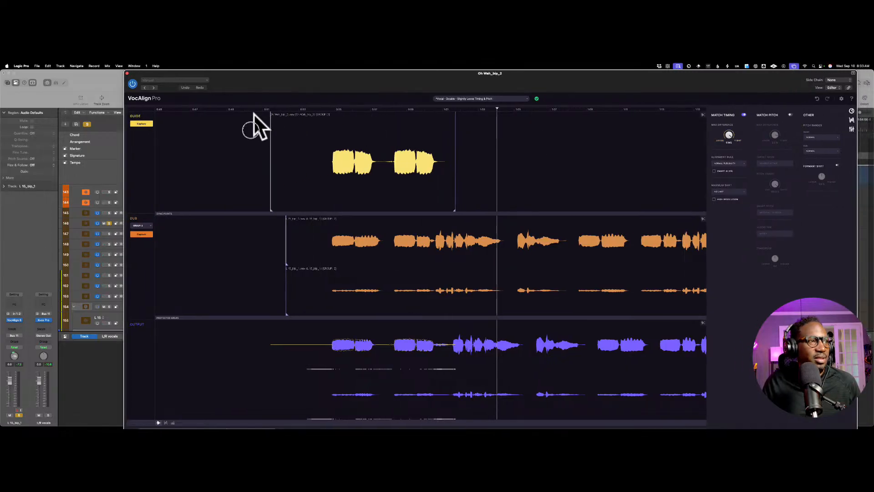
Step: Place the playhead shortly after bar 16, turn on the cycle and set its range from bar 17 to bar 25
click(251, 130)
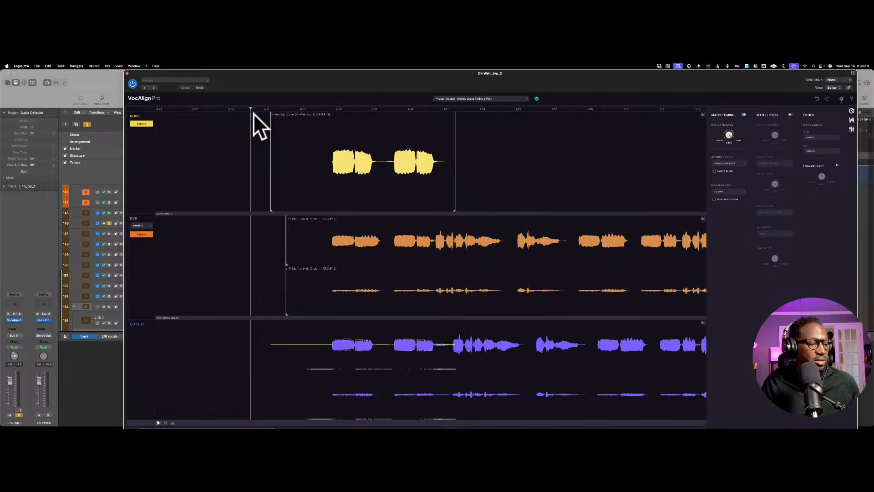
drag(277, 74, 465, 131)
key(space)
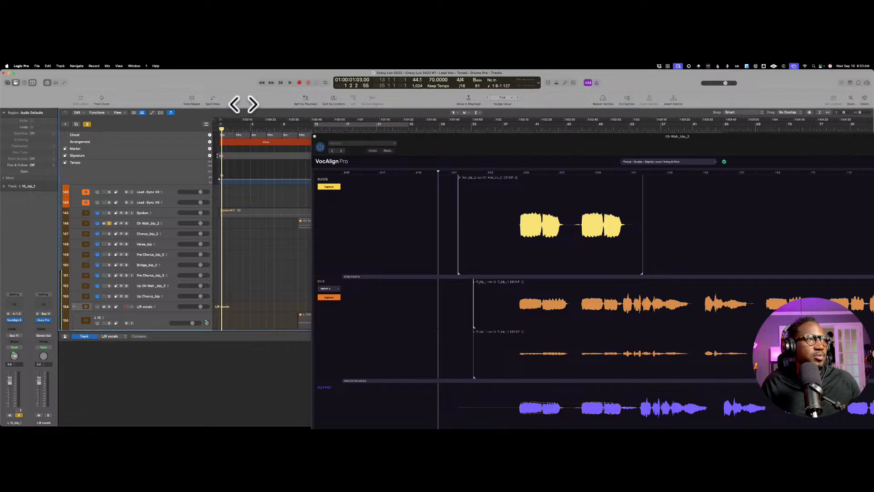
click(242, 127)
drag(241, 128, 247, 270)
click(341, 128)
click(348, 124)
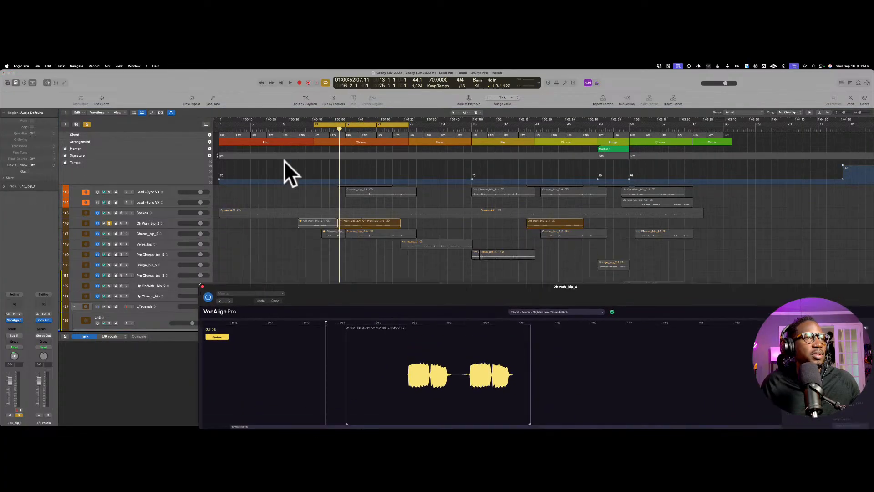
drag(314, 124, 346, 127)
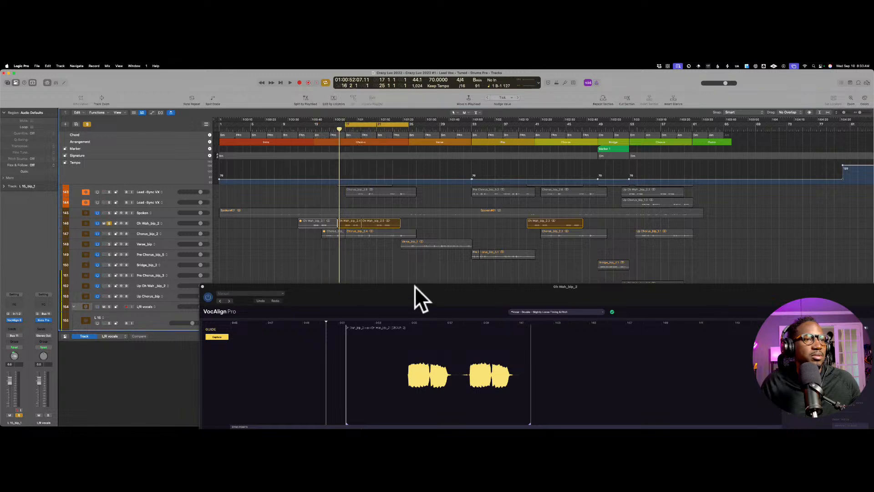
Step: Audition the first chorus with Match Timing on, then turn Match Timing off in VocAlign and play it again to compare
drag(414, 286, 324, 60)
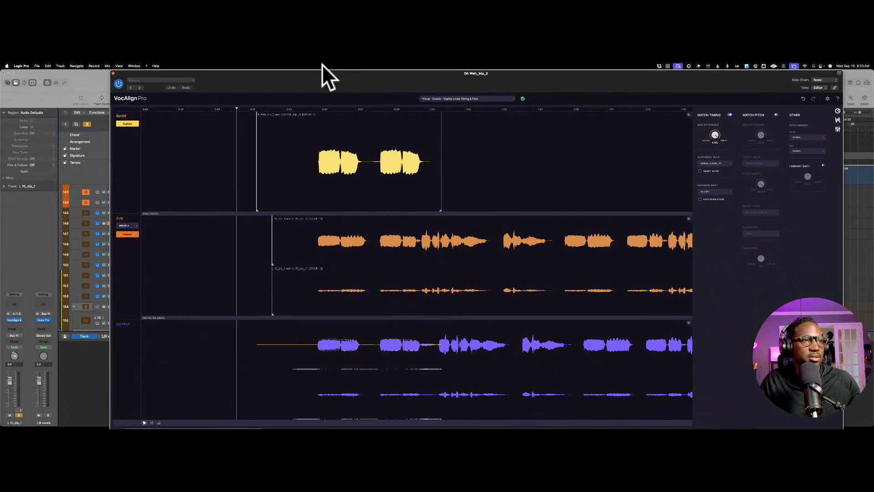
key(space)
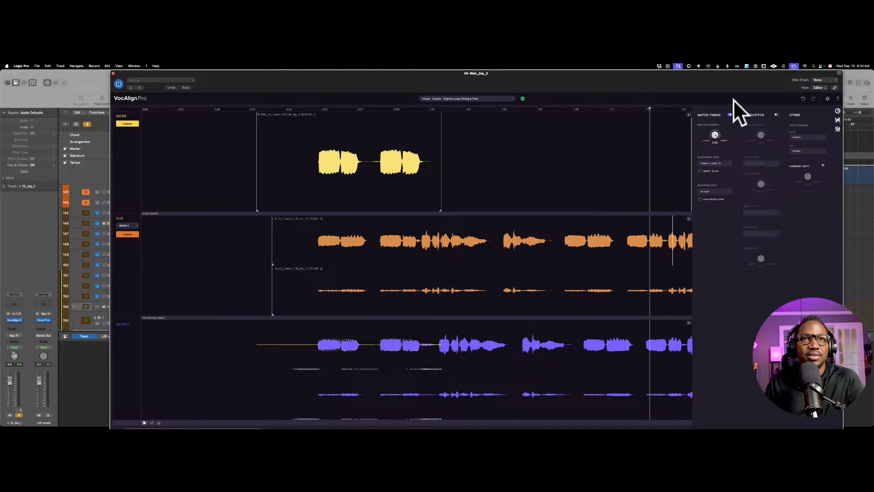
click(729, 115)
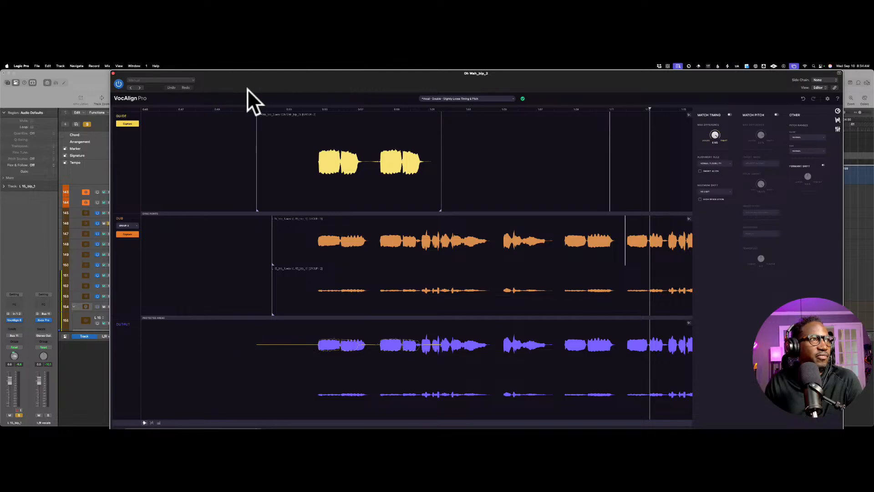
key(space)
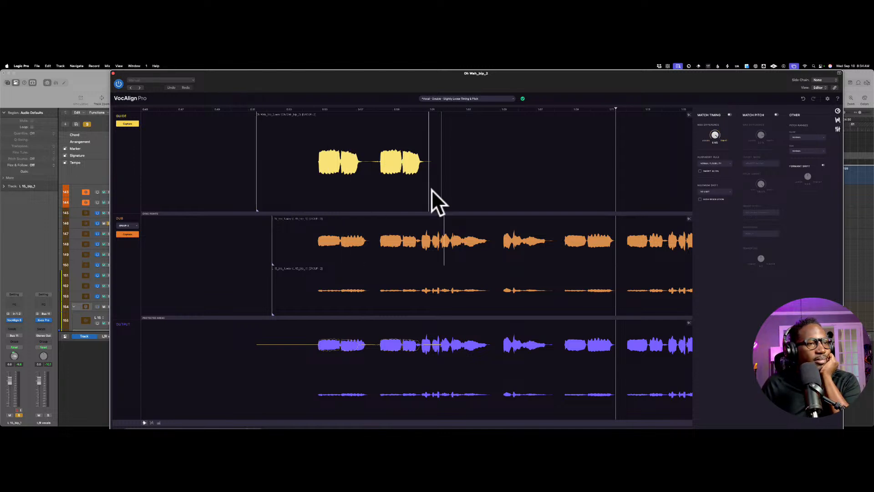
scroll(431, 189, right, 1)
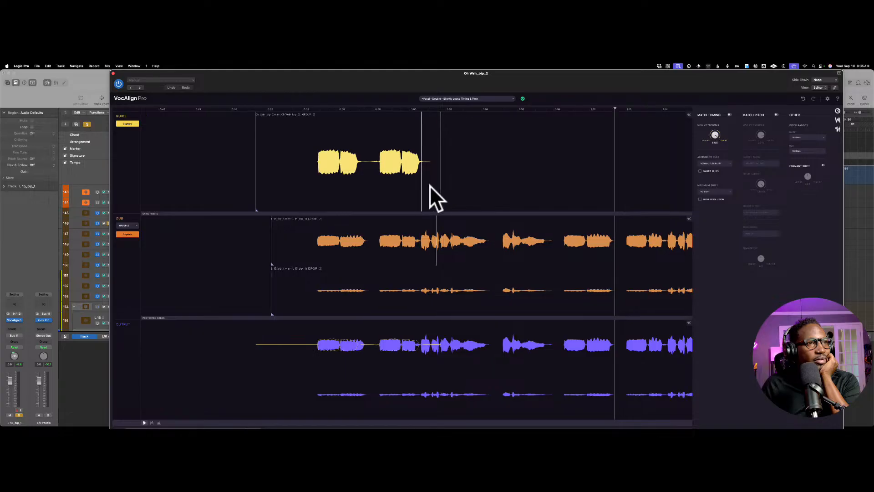
click(442, 194)
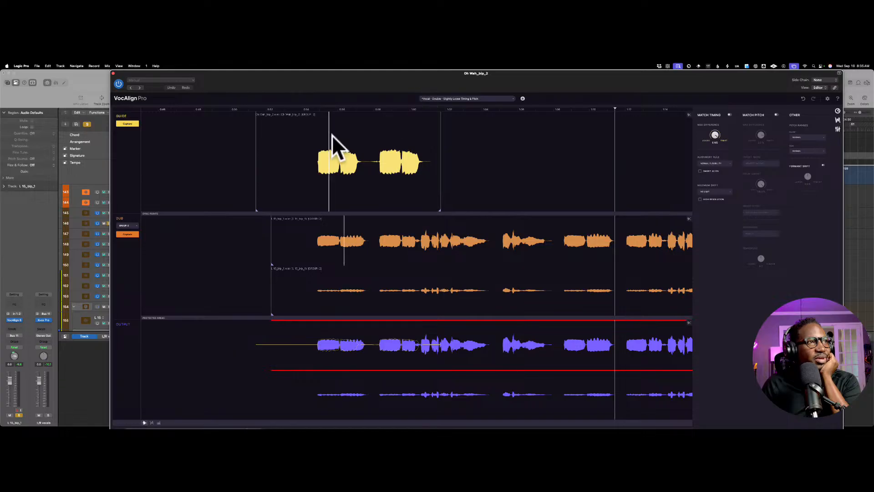
Step: Close the VocAlign window, return the playhead to bar 16 and bring the L 15_bip_1 track into view
click(113, 73)
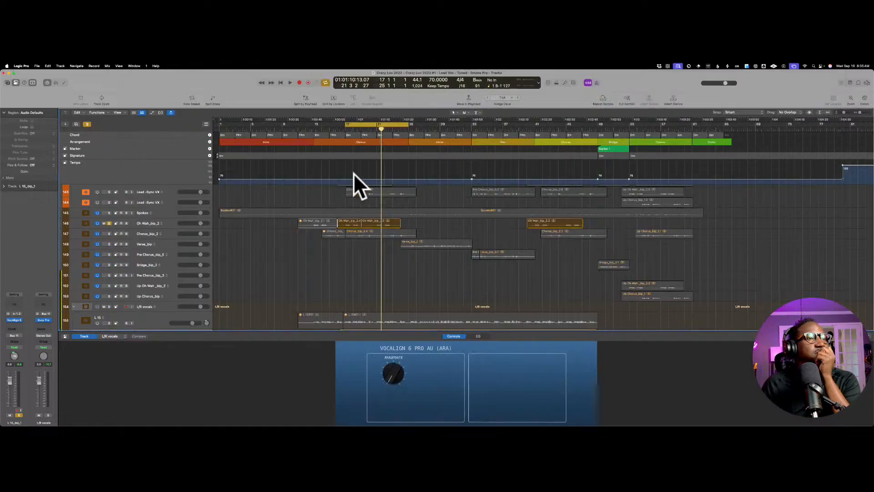
drag(343, 129, 338, 130)
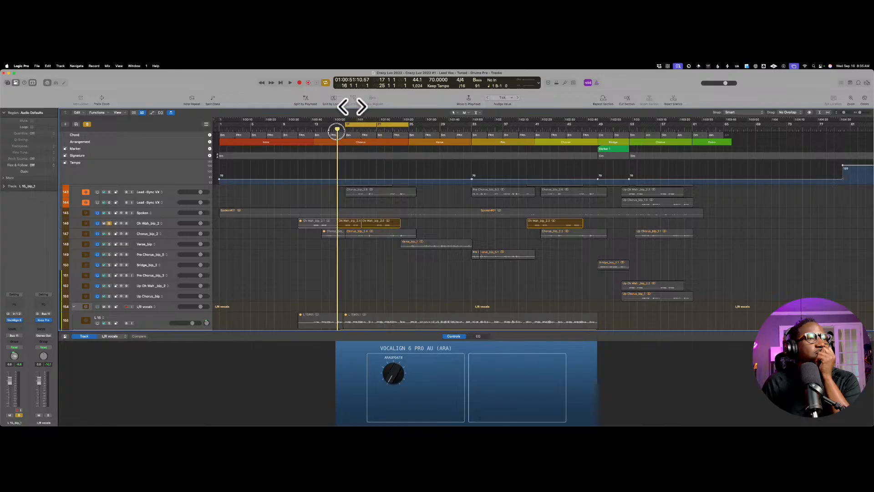
scroll(132, 229, down, 2)
scroll(132, 229, down, 1)
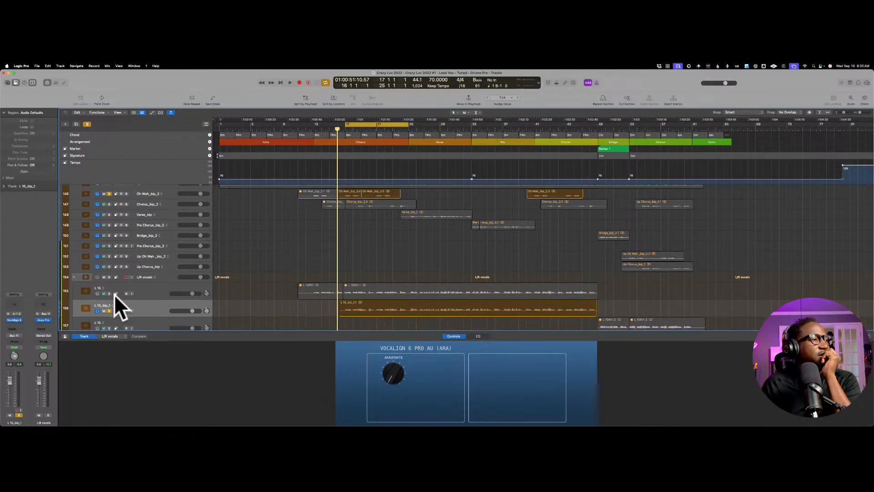
Step: Take the L 15_bip_1 track out of solo and audition the soloed Oh Wah lead alone from bar 16
key(ctrl+s)
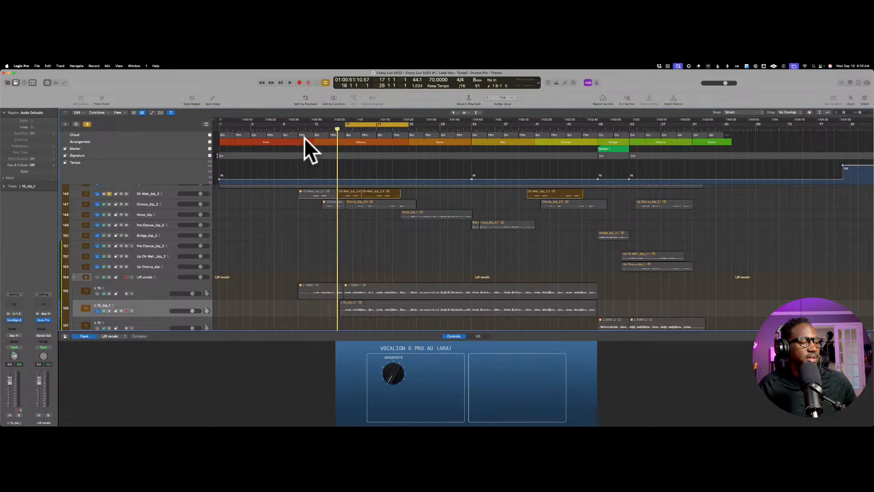
key(space)
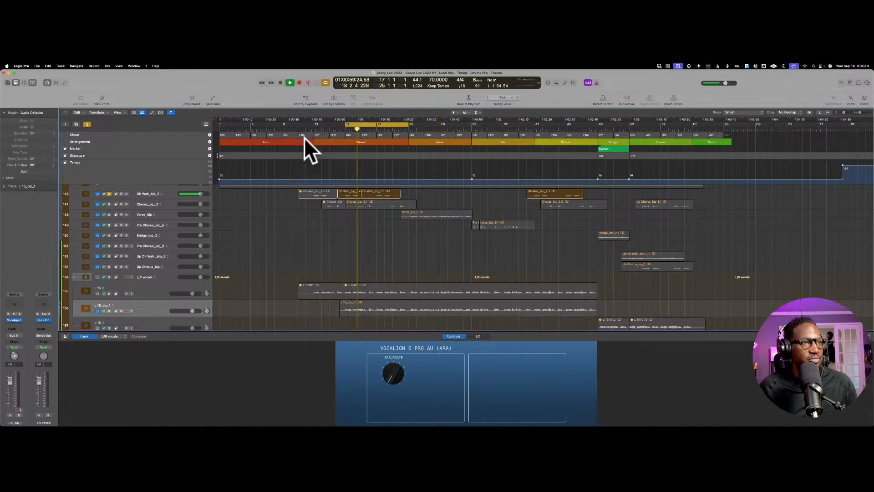
key(space)
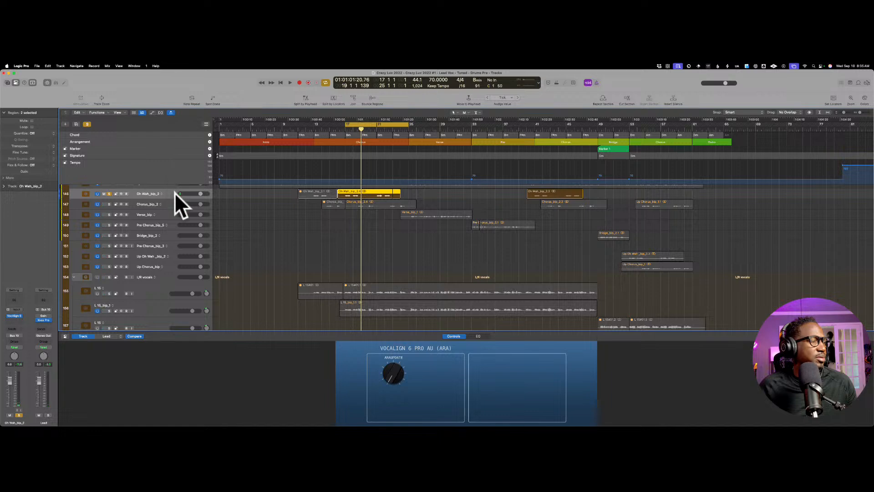
Step: Play the soloed Oh Wah lead from bar 17, skip ahead to about bar 21, and stop playback shortly after
scroll(174, 192, up, 2)
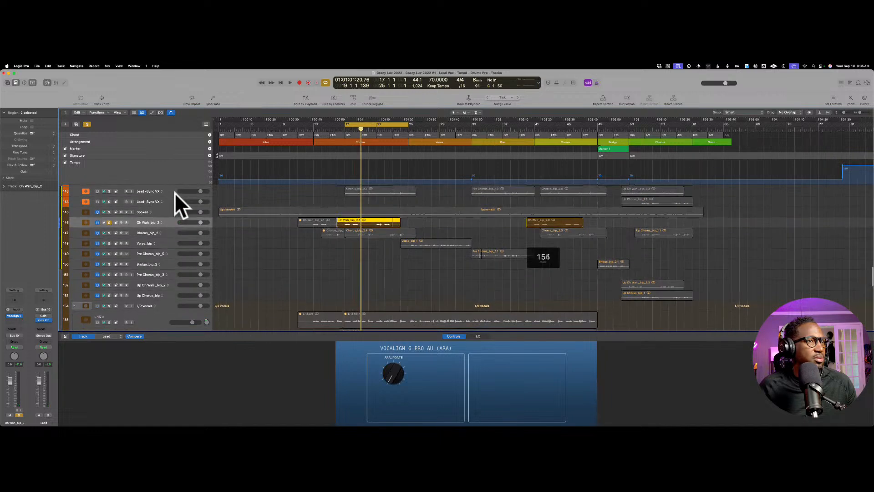
click(345, 120)
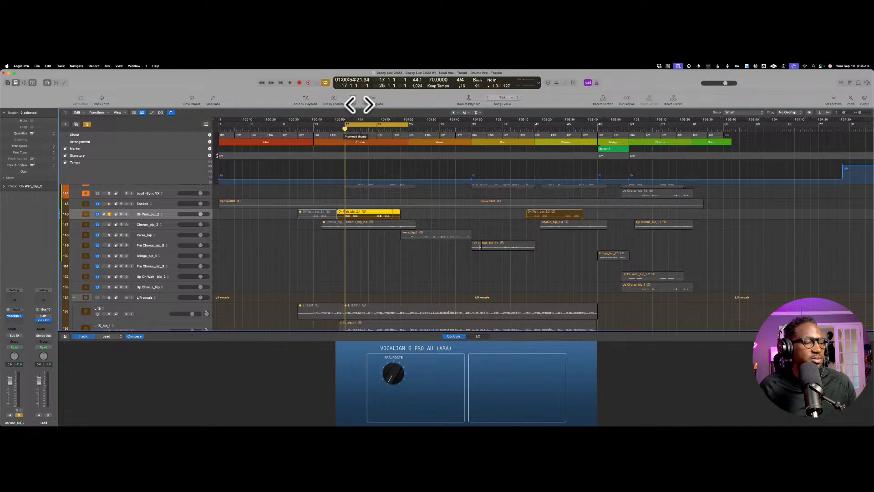
key(space)
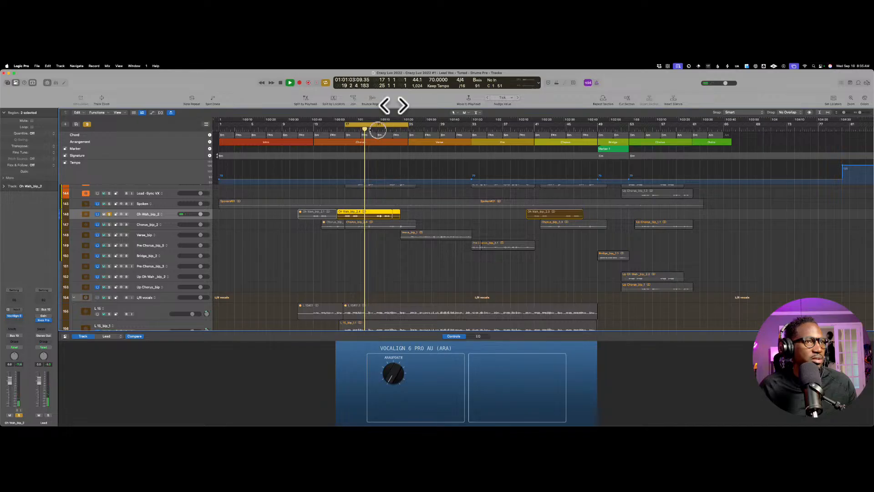
click(378, 129)
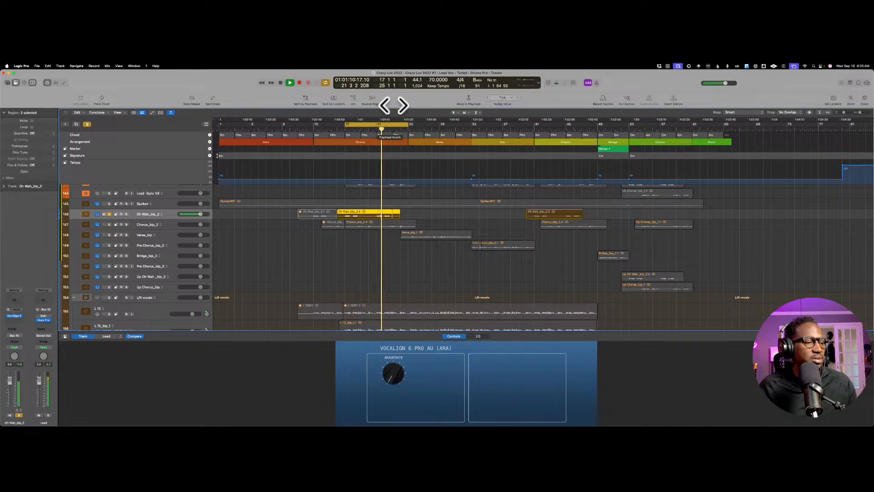
key(space)
Step: Solo the L 15_bip_1 track alongside the Oh Wah lead, hide the Smart Controls and select L 15_bip_1
scroll(385, 170, down, 5)
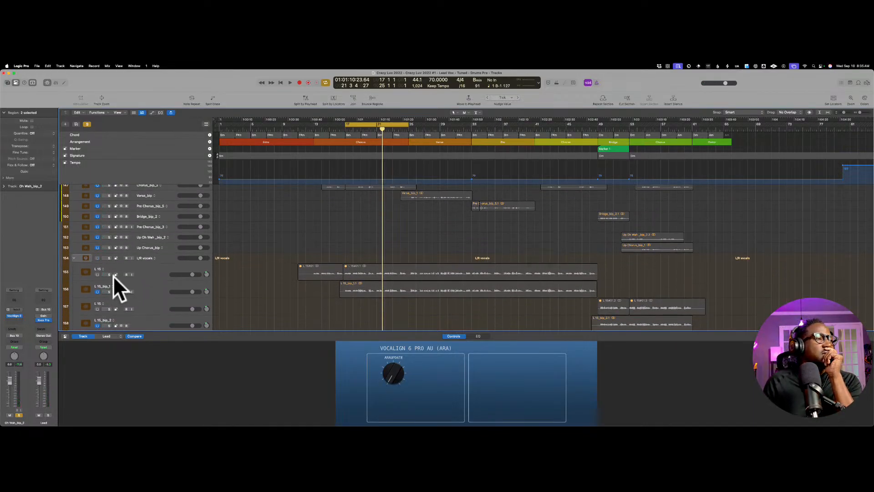
key(s)
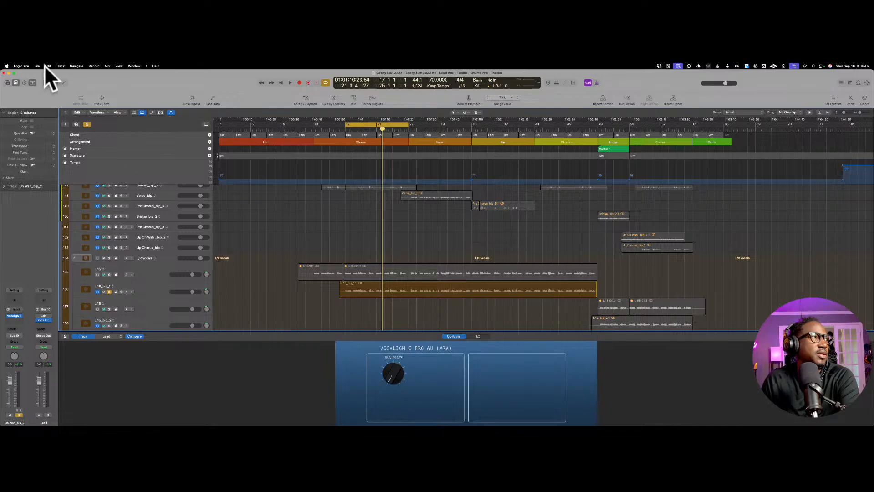
click(45, 82)
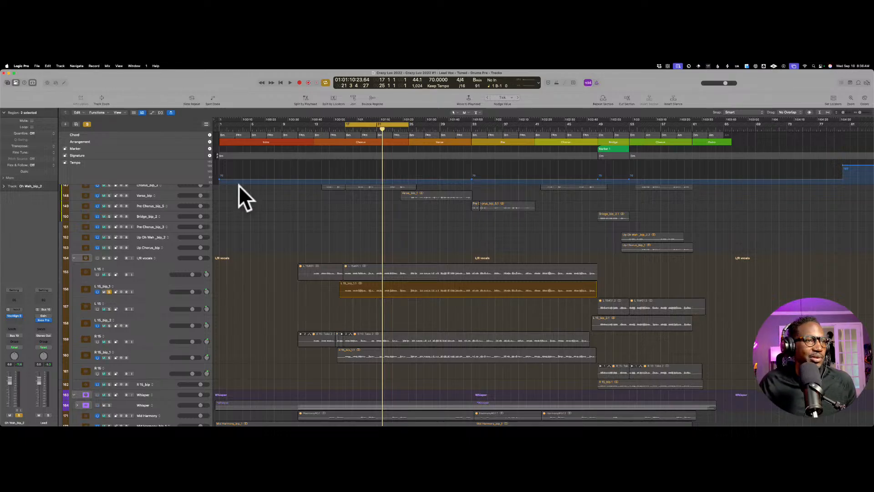
scroll(375, 228, up, 3)
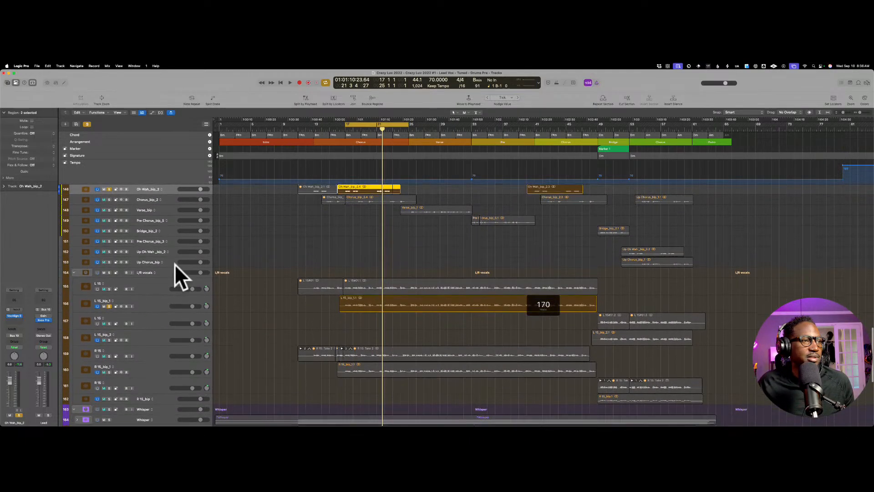
click(152, 300)
scroll(179, 271, up, 3)
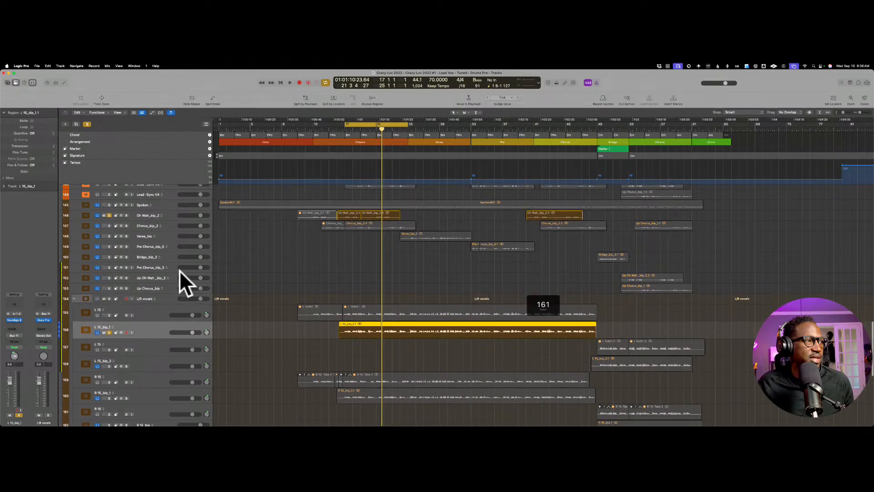
Step: Audition the Oh Wah lead together with the L 15_bip_1 double from bar 17
click(349, 117)
key(space)
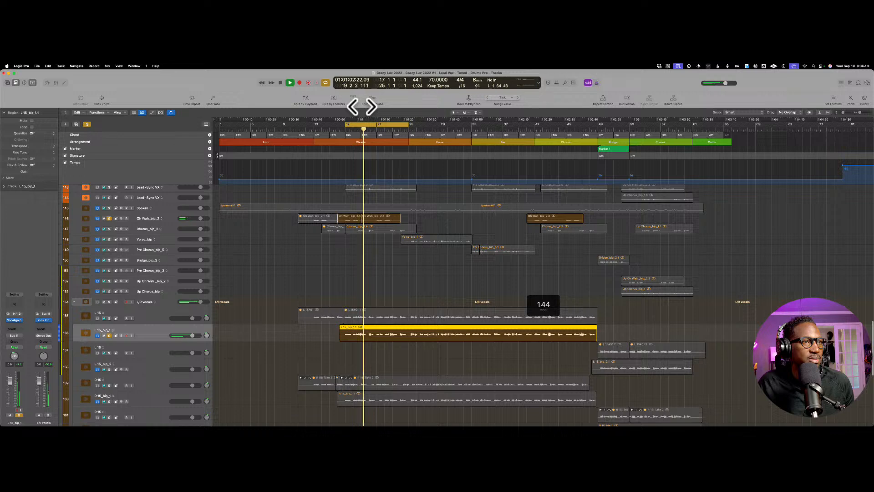
key(space)
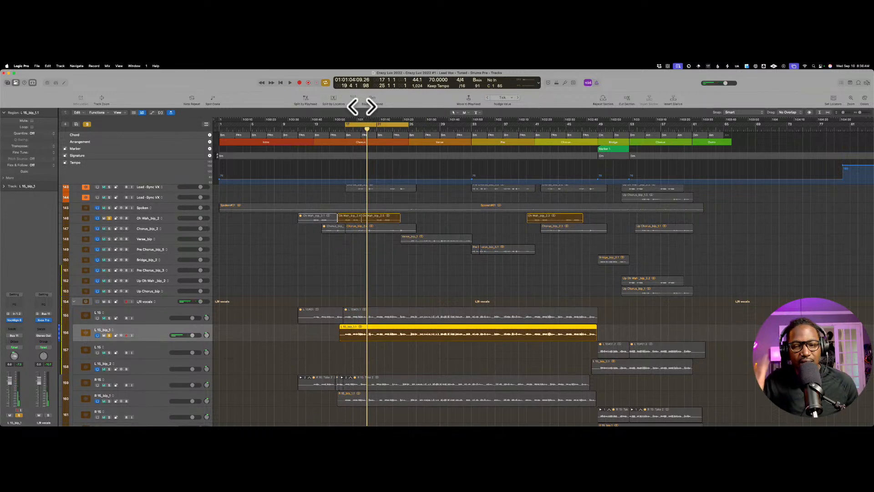
Step: Select the Chorus_bip_2 track and insert VocAlign 6 Pro AU (ARA) on its channel strip
scroll(332, 138, down, 1)
scroll(271, 212, down, 1)
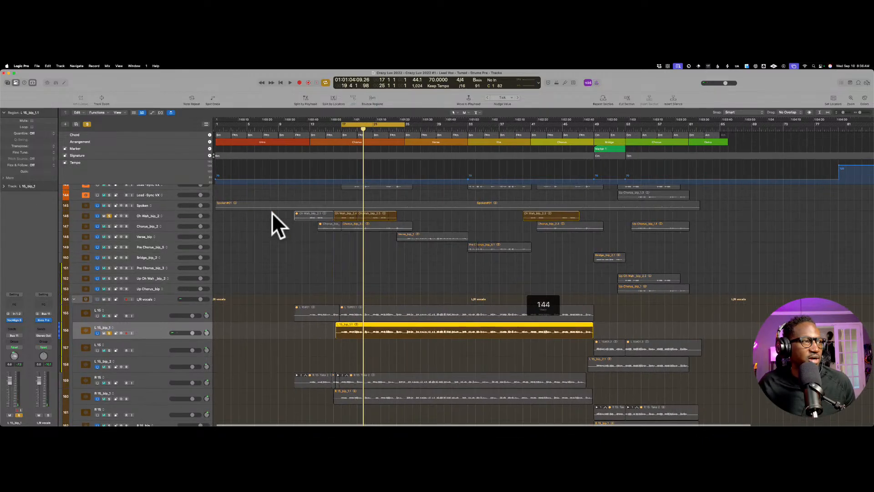
scroll(272, 212, down, 1)
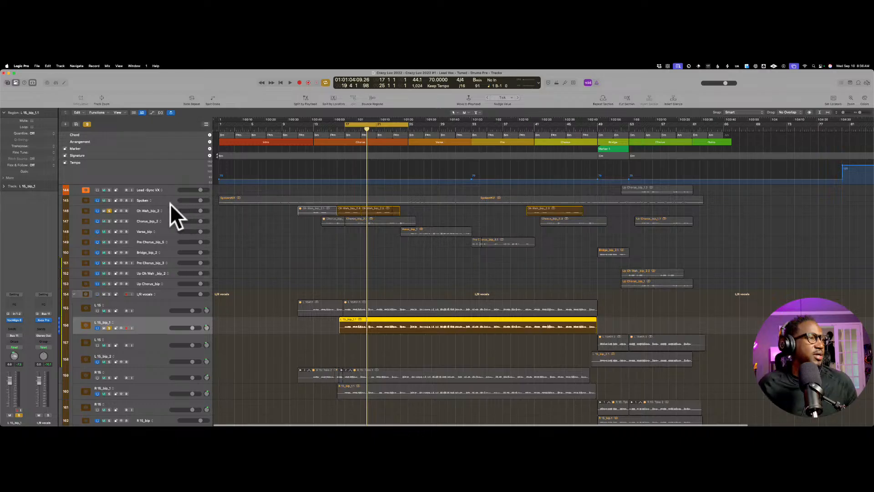
click(168, 219)
scroll(168, 218, down, 1)
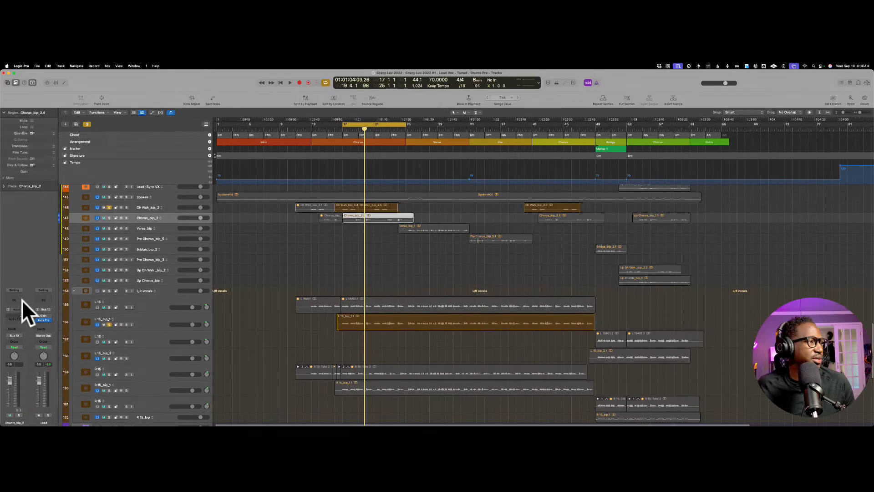
click(18, 318)
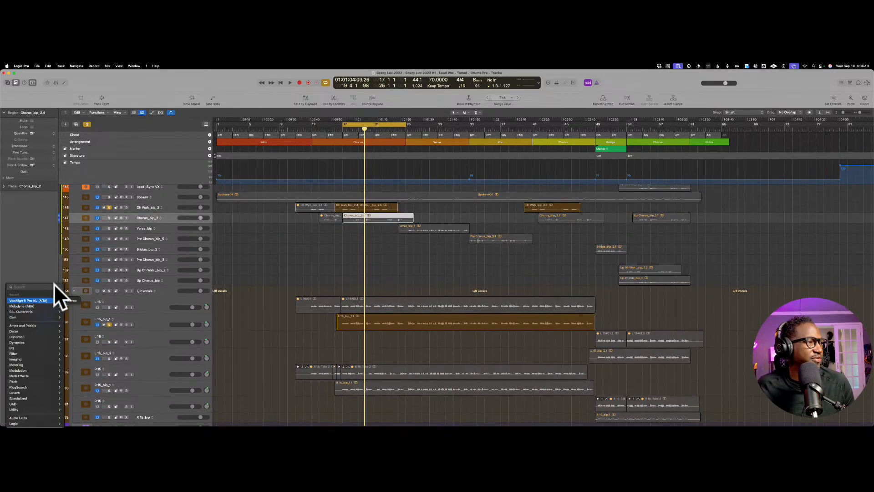
click(43, 301)
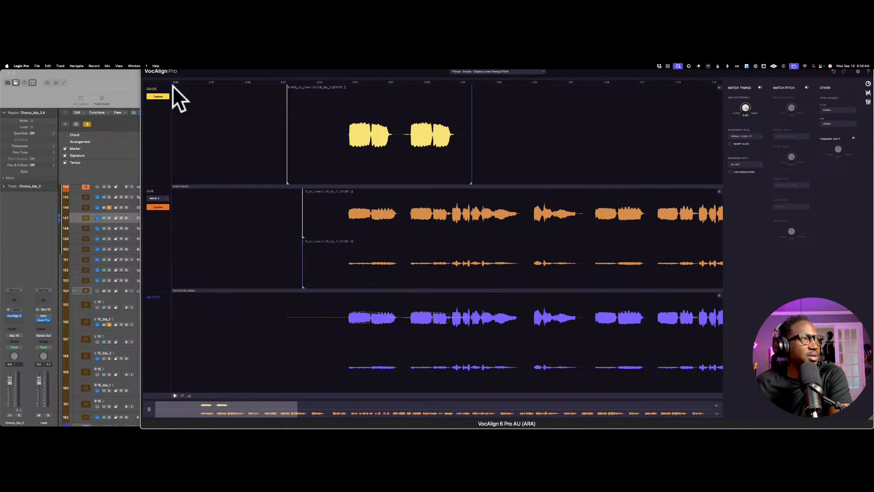
Step: Shrink and close the VocAlign window of Chorus_bip_2, and turn off all track solos
key(space)
click(345, 72)
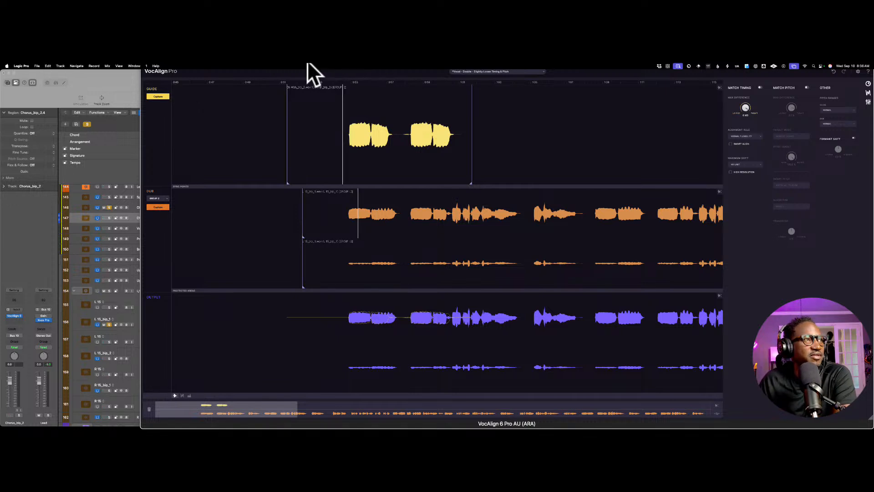
click(212, 99)
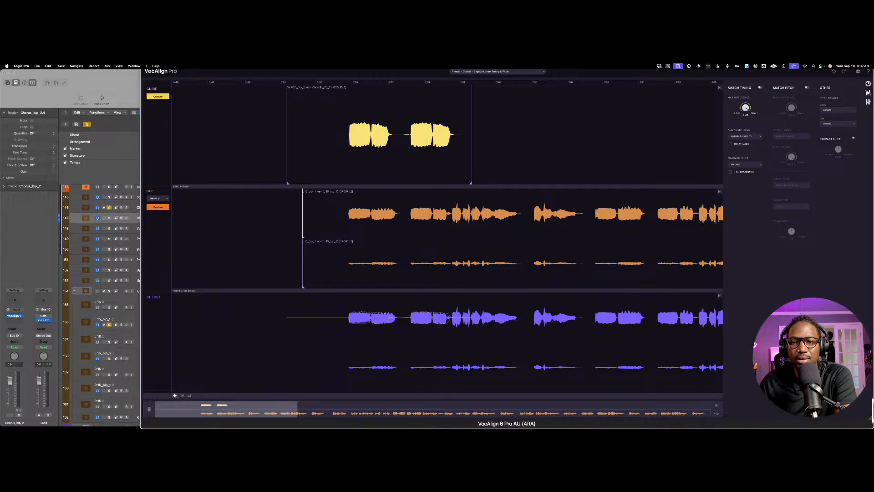
drag(871, 416, 574, 369)
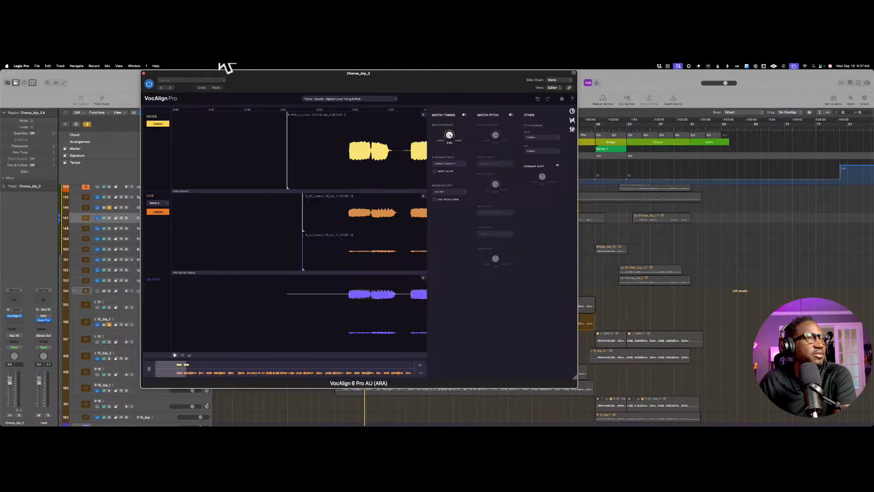
click(144, 73)
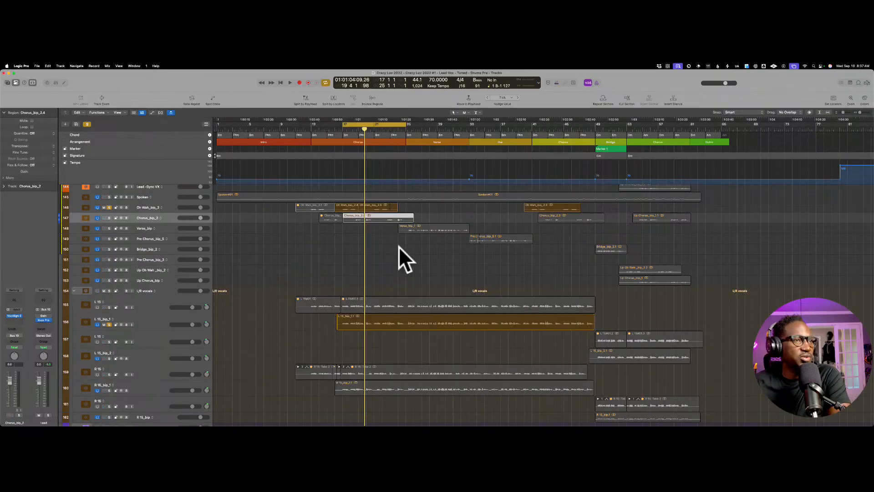
scroll(399, 247, up, 2)
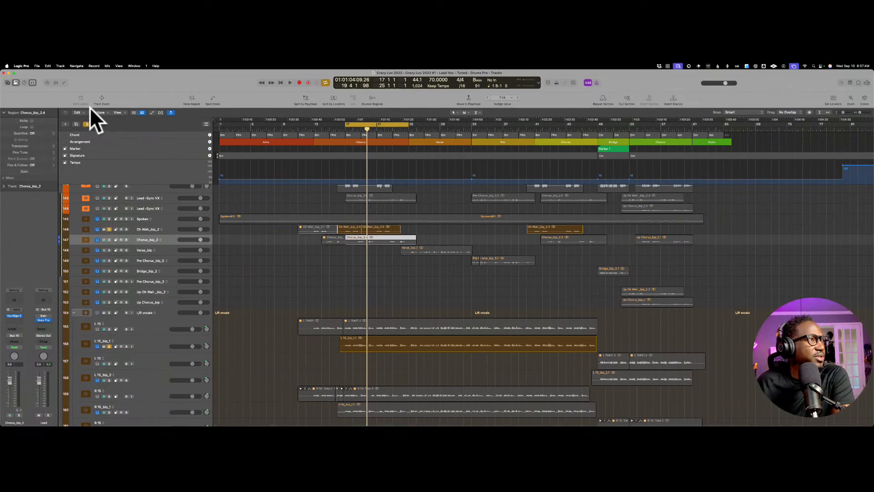
click(87, 123)
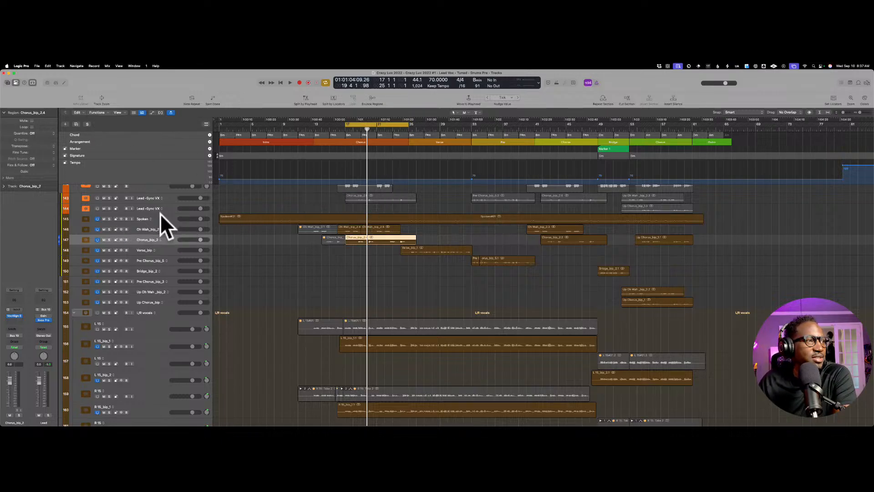
Step: Go through the lead vocal tracks from Oh Wah to Up Chorus, examining their regions, and return to the Chorus_bip_2 track
key(Up)
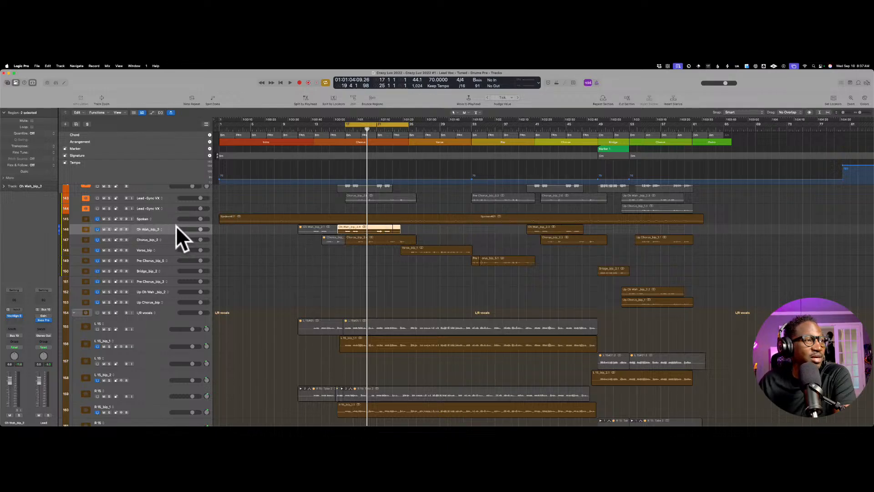
key(Down)
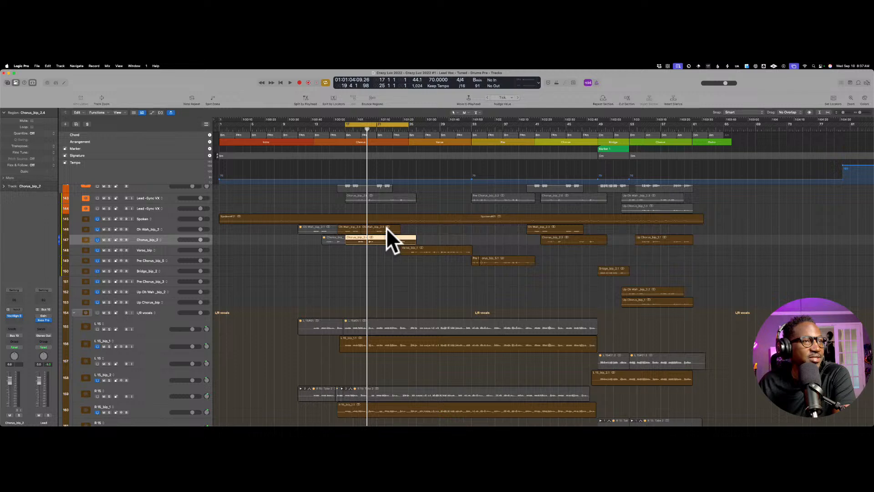
key(Down)
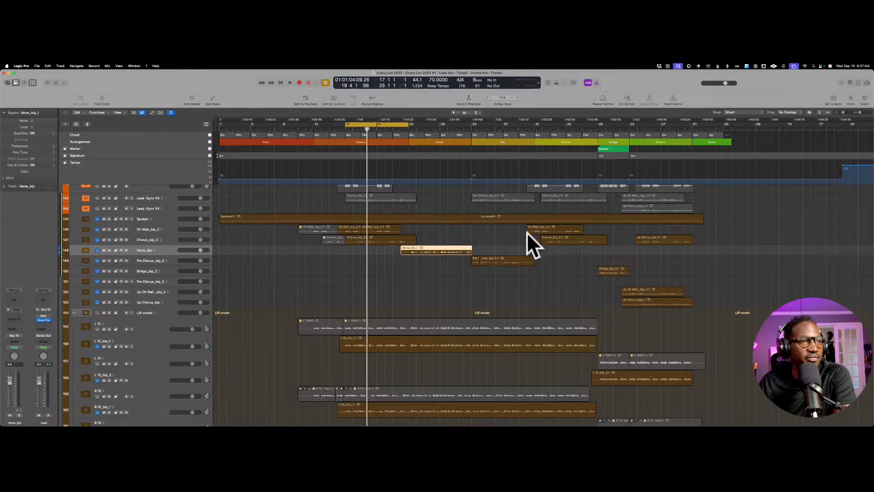
key(Down)
key(Down)
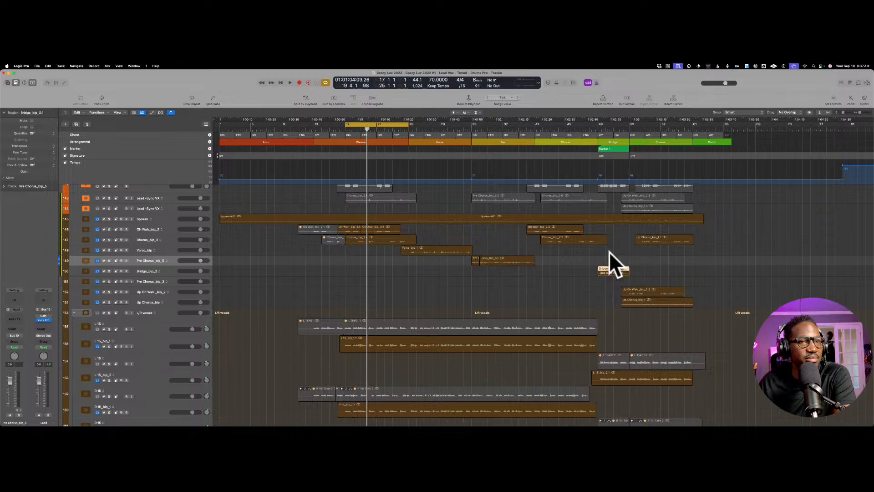
click(637, 289)
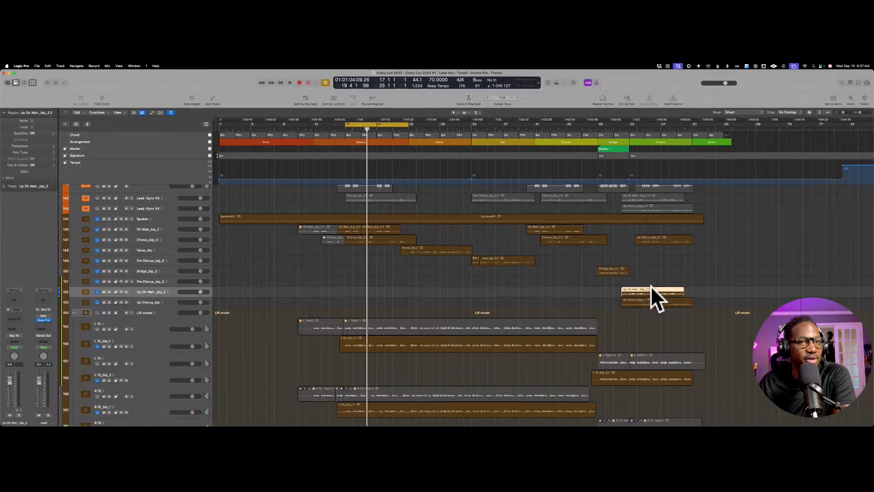
key(Down)
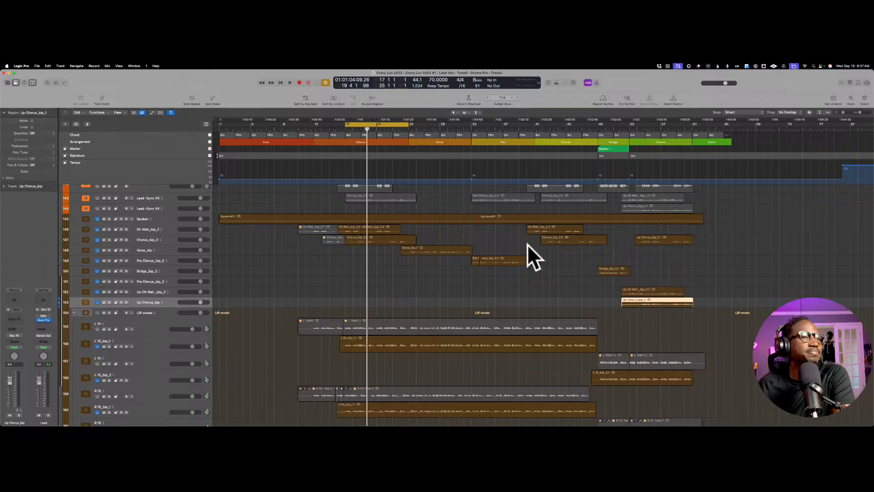
click(177, 237)
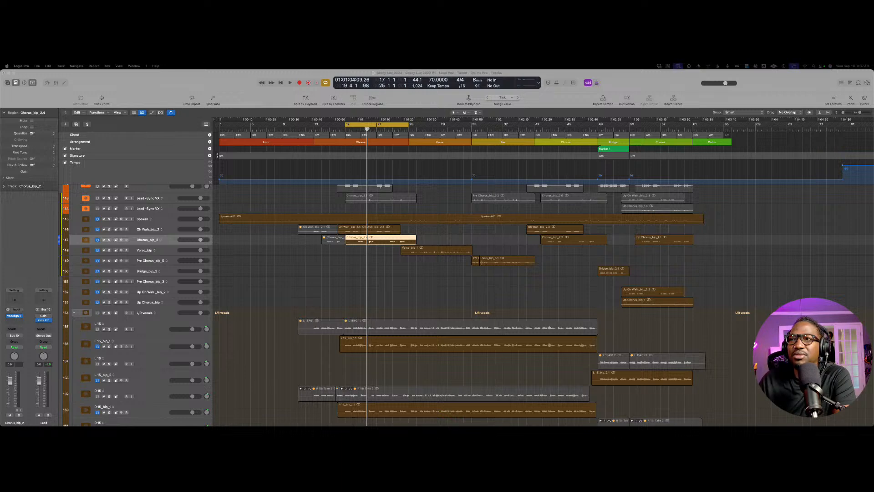
Step: Switch to Chrome with its window moved over the project, open chatgpt.com and dismiss the AITOPIA promotion
drag(678, 102, 313, 94)
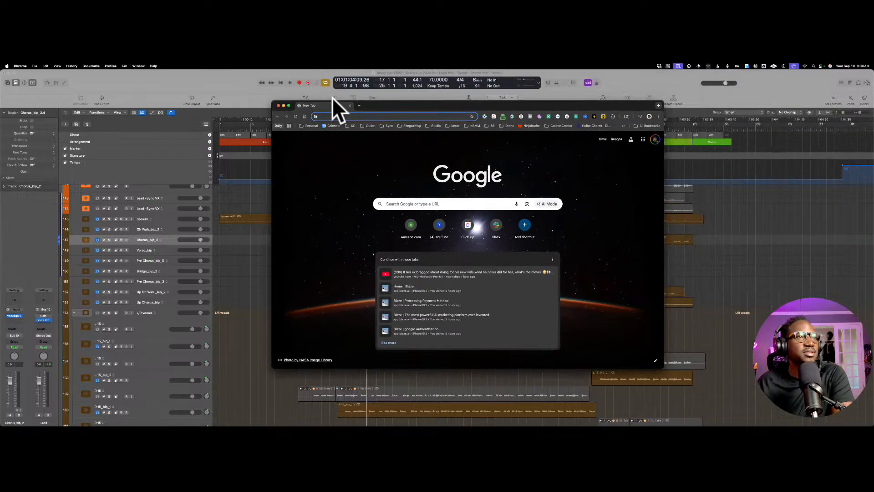
text(chatgpt.com)
key(Return)
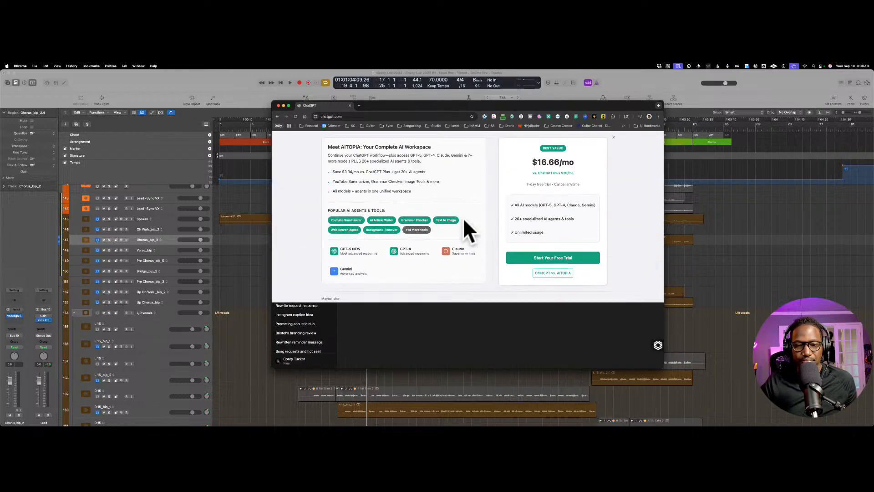
click(613, 137)
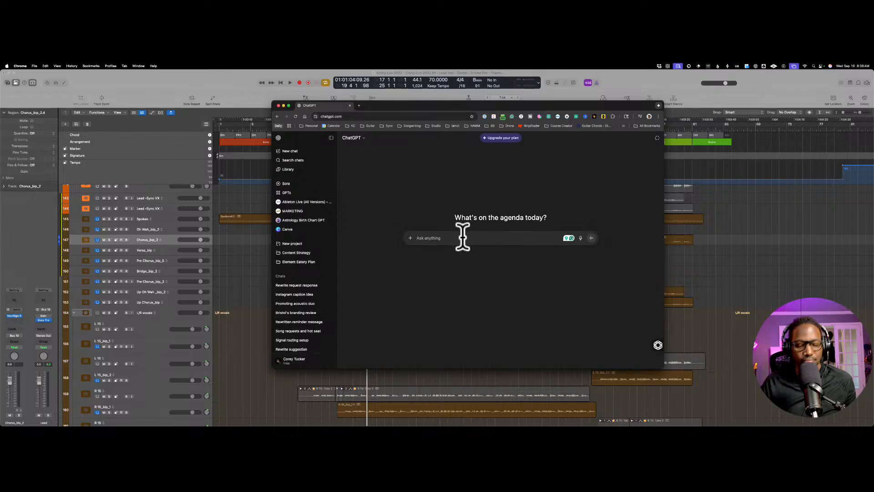
Step: Begin the ChatGPT prompt with "I'm using Vocalign to line up vocals with in a song."
text(I)
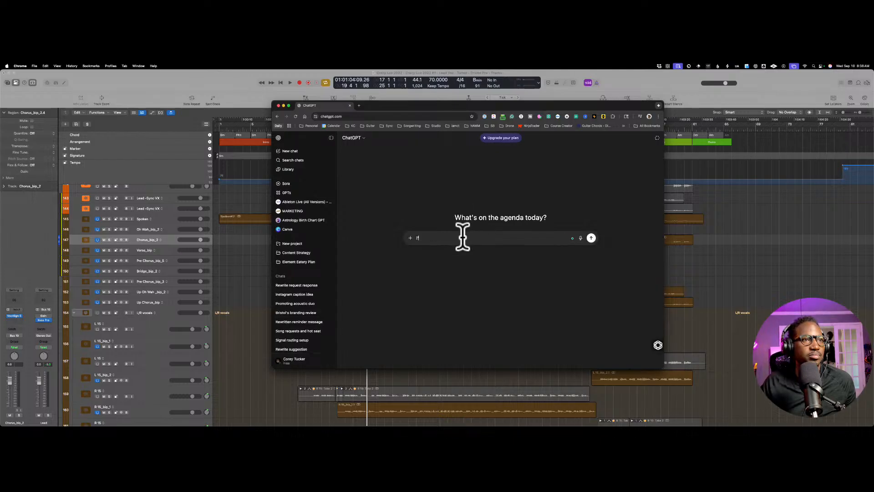
text('m using Vocalign)
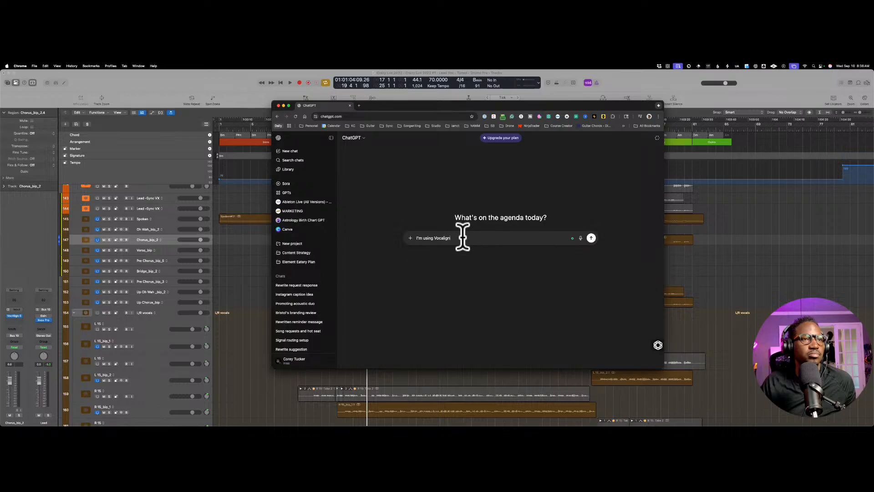
text( to li)
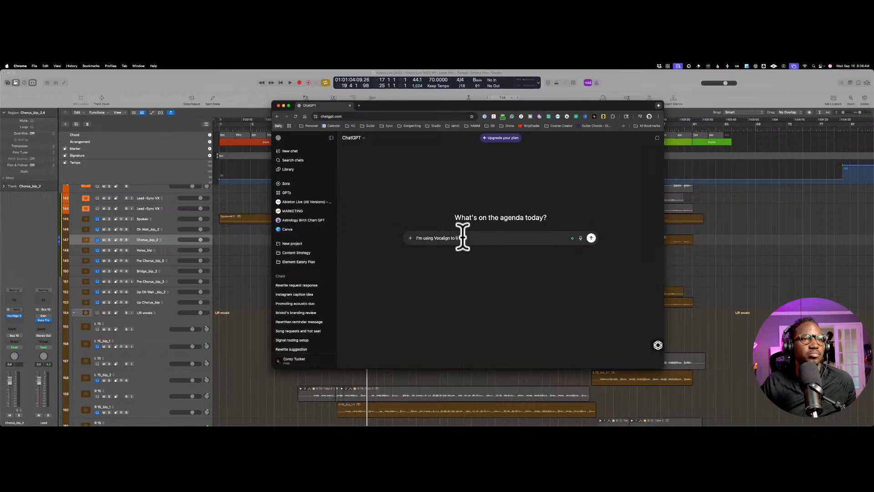
text(ne up vocals with in a song)
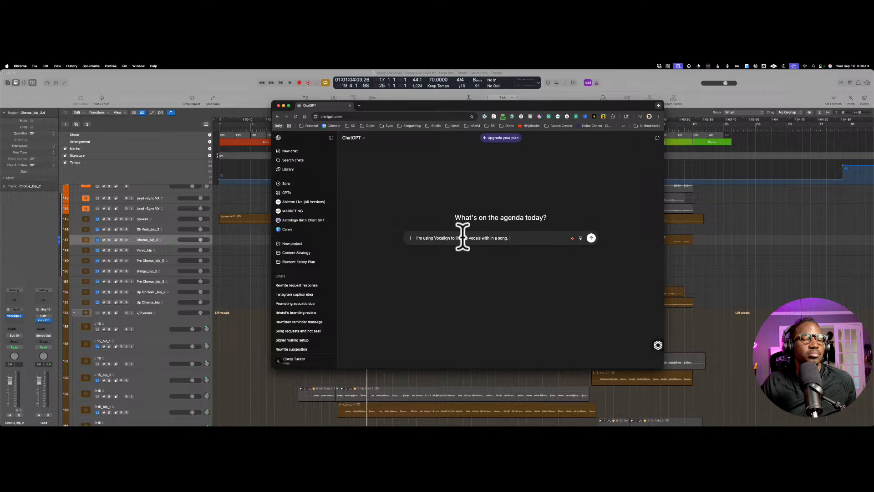
text(. Ea)
key(BackSpace)
key(BackSpace)
Step: Continue the prompt with "The chorus is broken up into 2 guide tracks."
text(The chorus is)
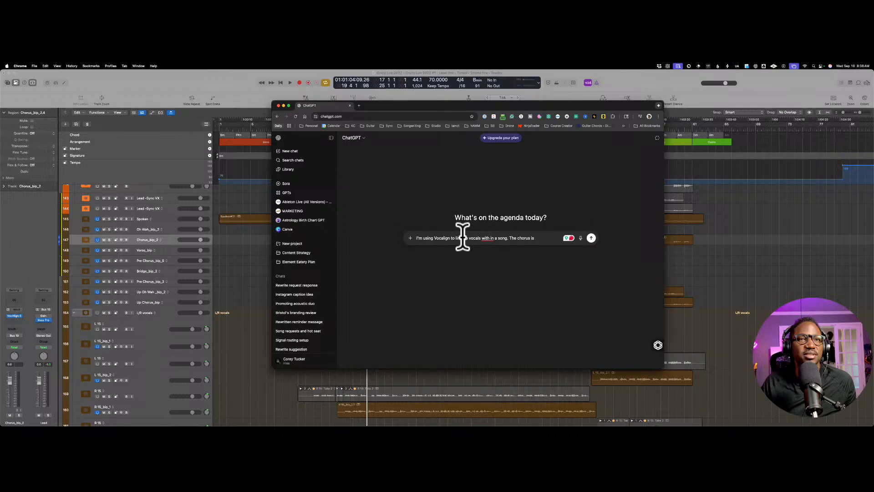
text( broken up into 2 gui)
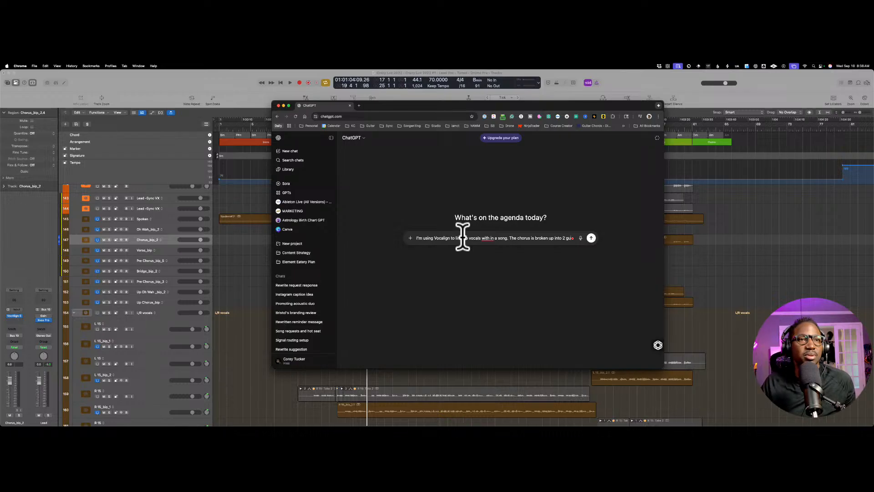
text(de tracks.)
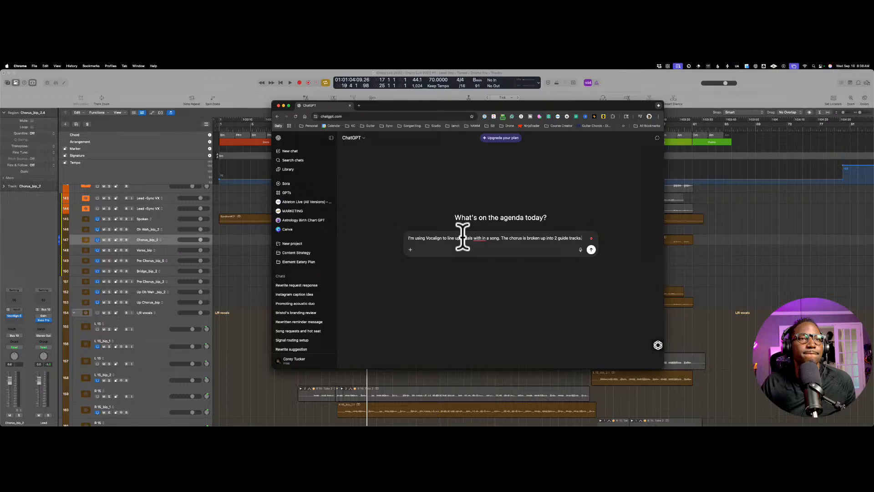
Step: Finish the prompt with "Do they need to be on same guide track due to artifacting?" and send it
text(Do they n)
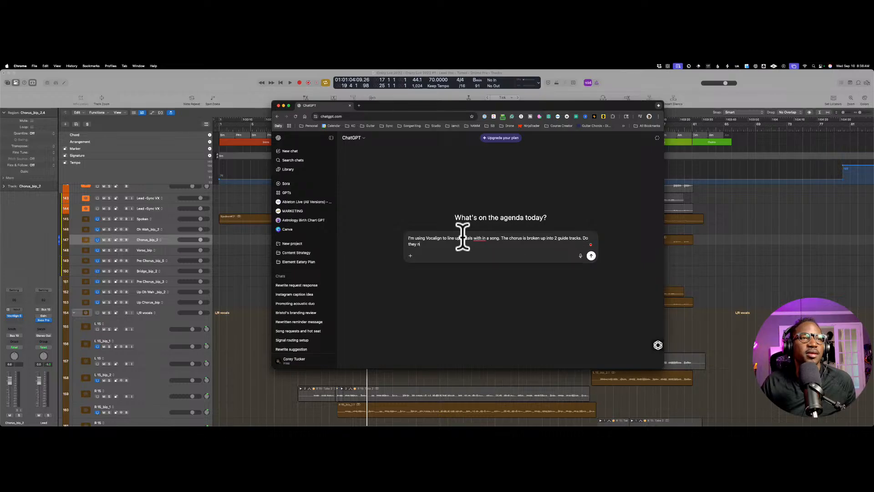
text(eed to be on same guide track)
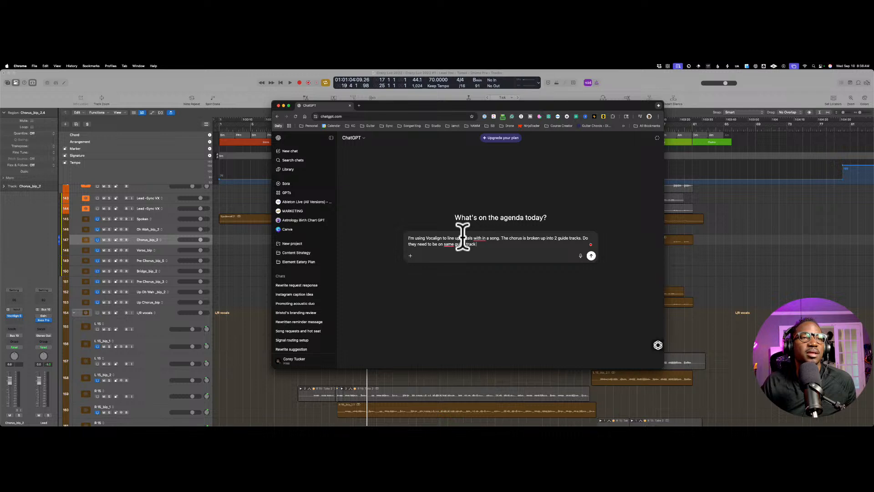
text(due to artifacting?)
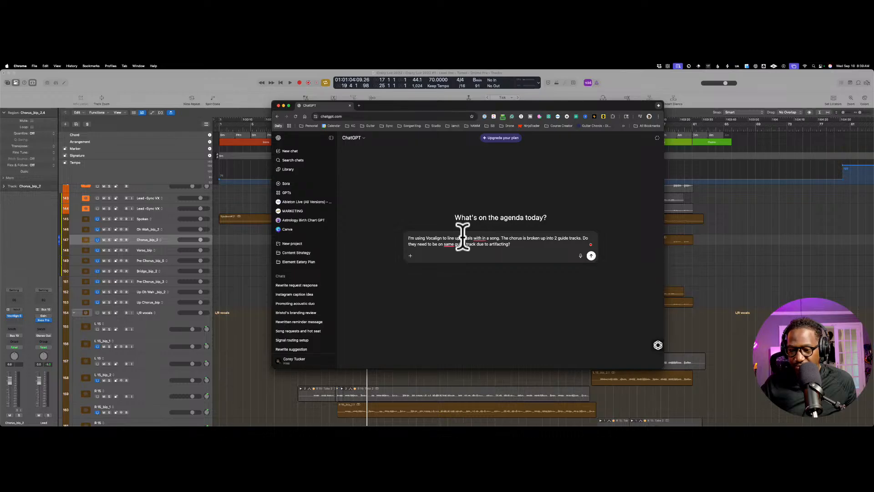
key(Return)
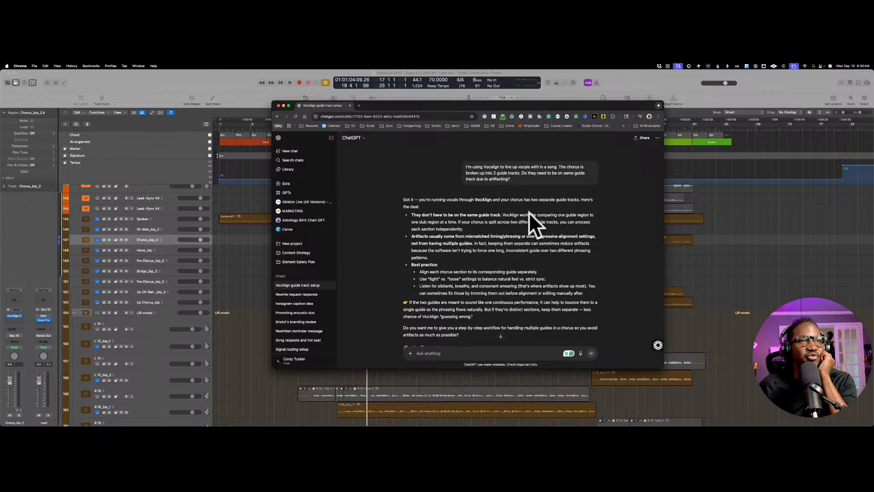
Step: Read ChatGPT's answer on using separate guide tracks and artifacts, and minimise the browser to return to the Logic Pro project
scroll(528, 212, down, 1)
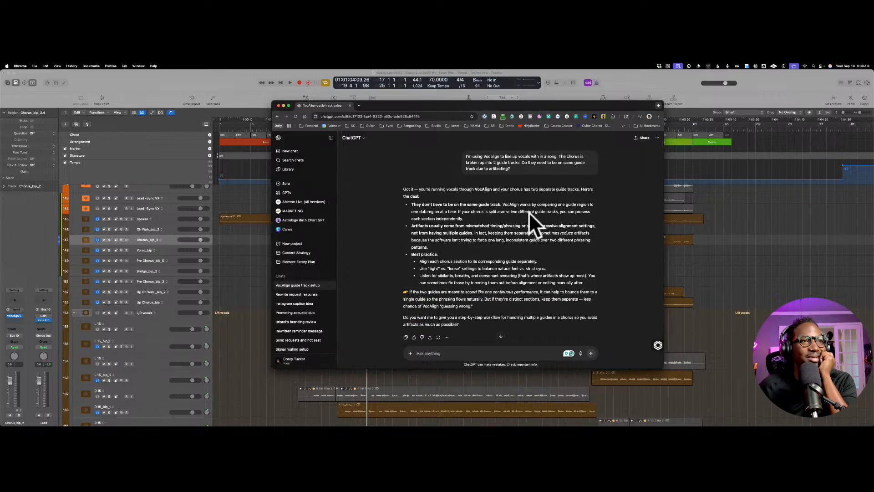
scroll(528, 212, down, 1)
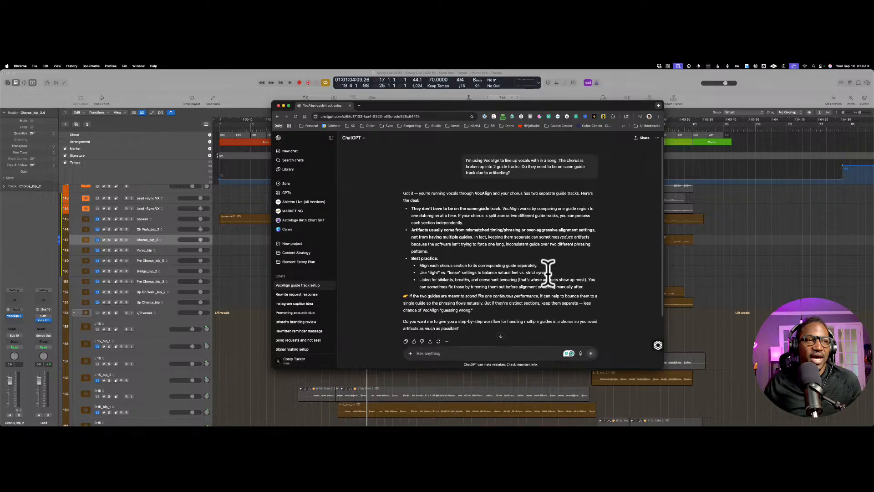
scroll(547, 288, down, 1)
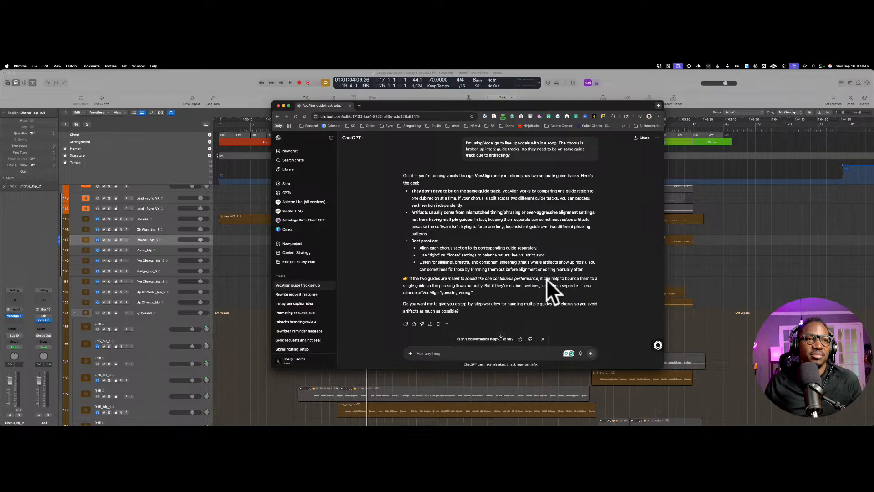
scroll(546, 279, down, 1)
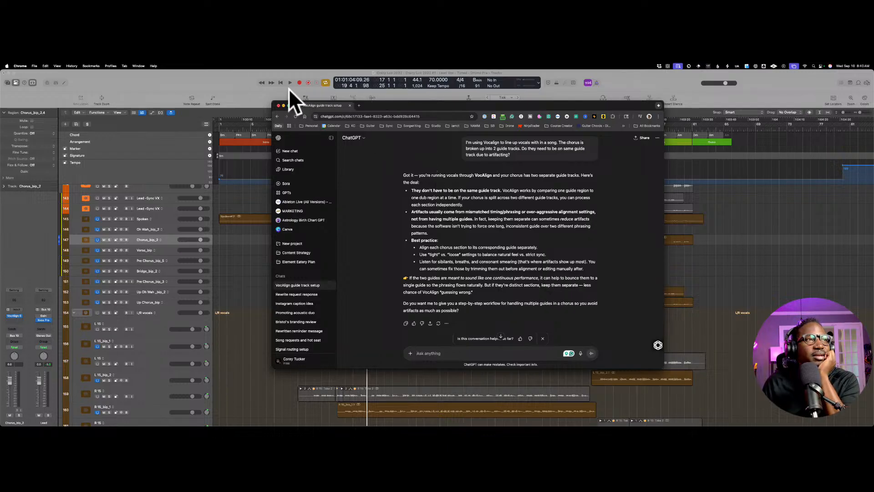
key(super+m)
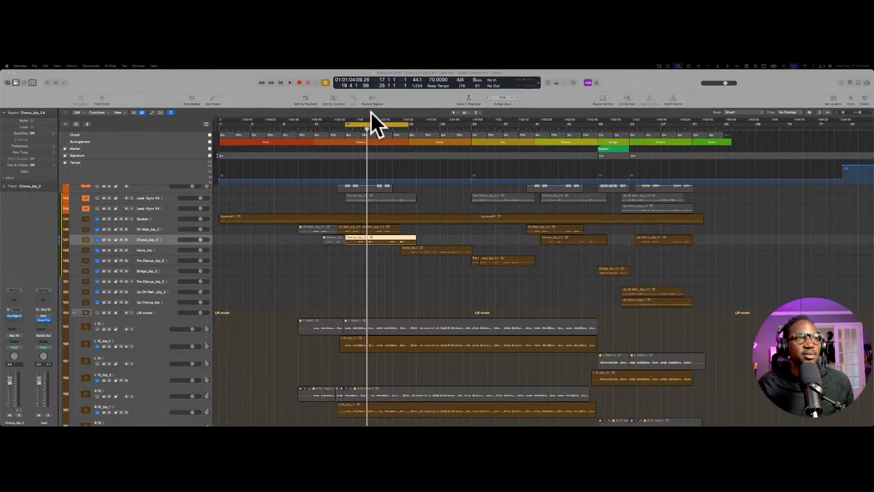
Step: Place the playhead at the chorus start near bar 17, view the VocAlign window of Chorus_bip_2 and close it
click(369, 128)
scroll(369, 128, up, 1)
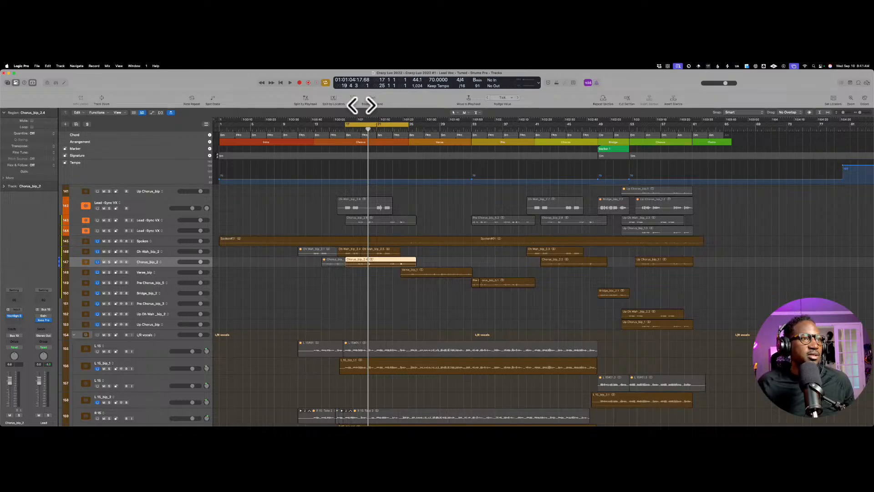
click(346, 130)
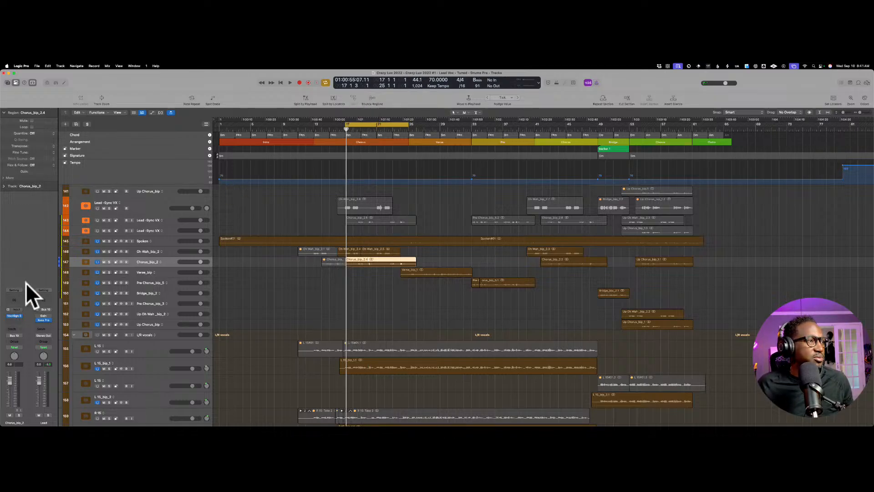
click(15, 315)
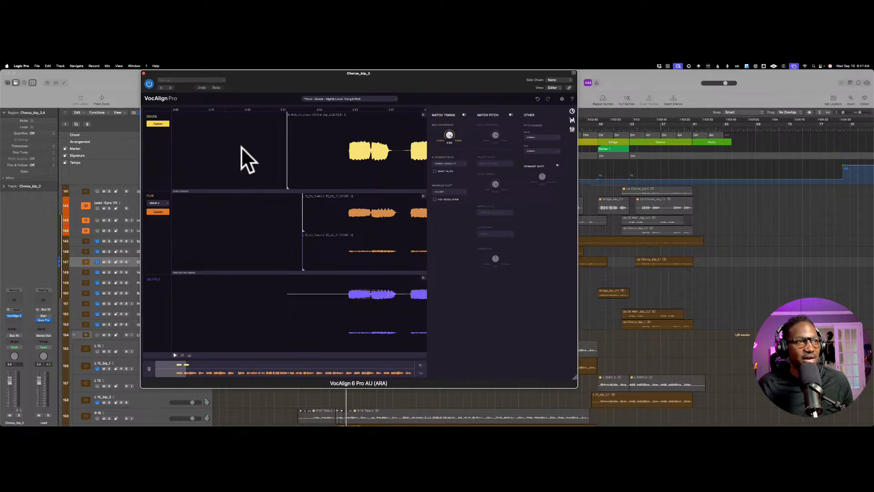
key(super+w)
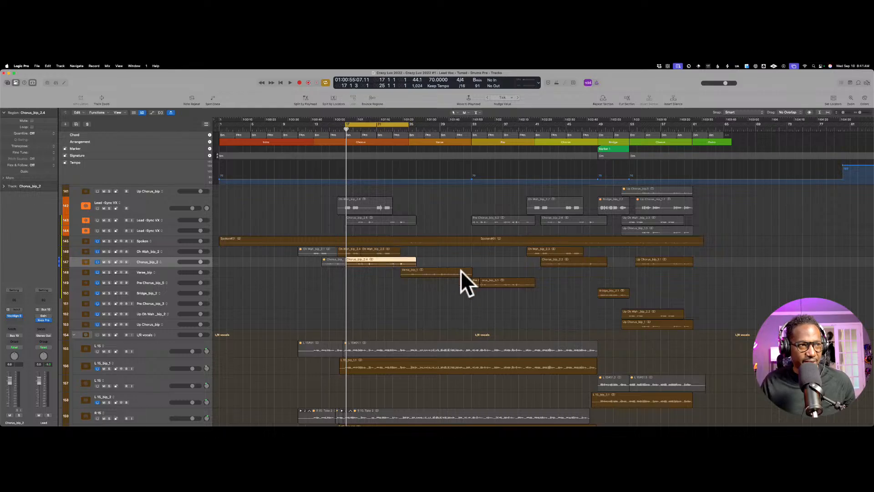
Step: Select the L 15_bip_1 region under L/R vocals, compare it with the lead tracks, and set the playhead exactly to bar 17
scroll(466, 274, down, 2)
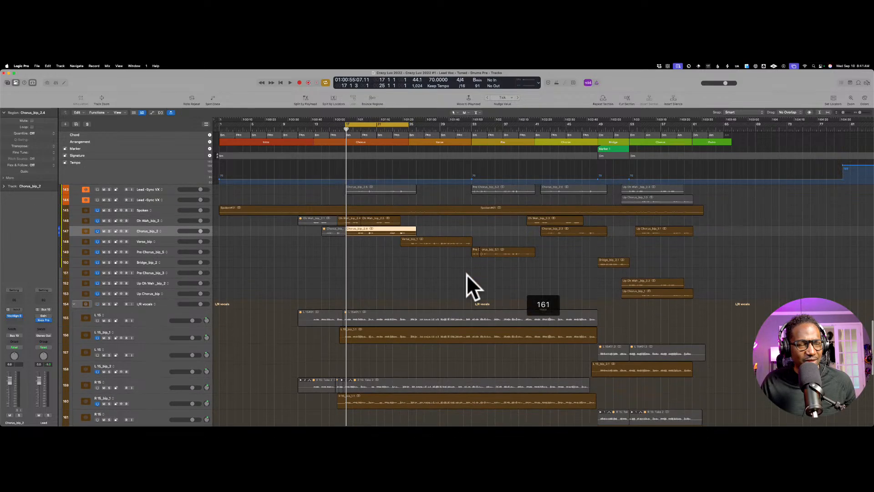
click(408, 332)
scroll(409, 320, down, 2)
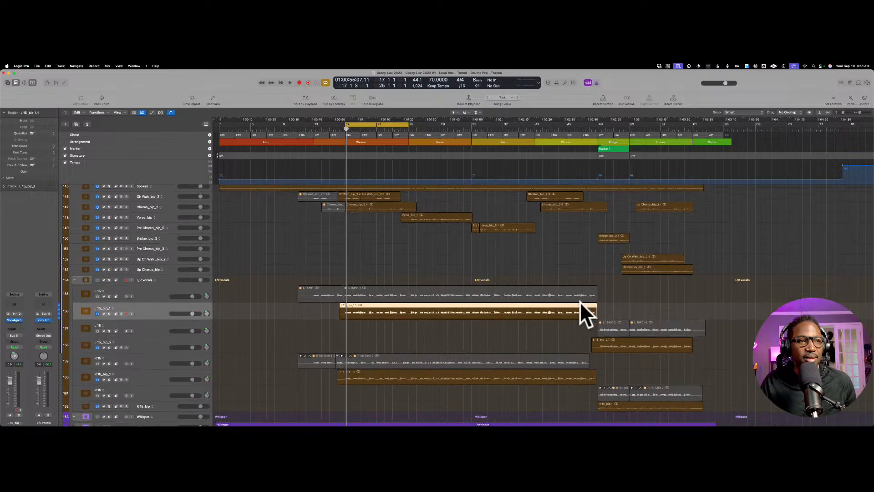
scroll(579, 301, up, 2)
scroll(386, 202, up, 2)
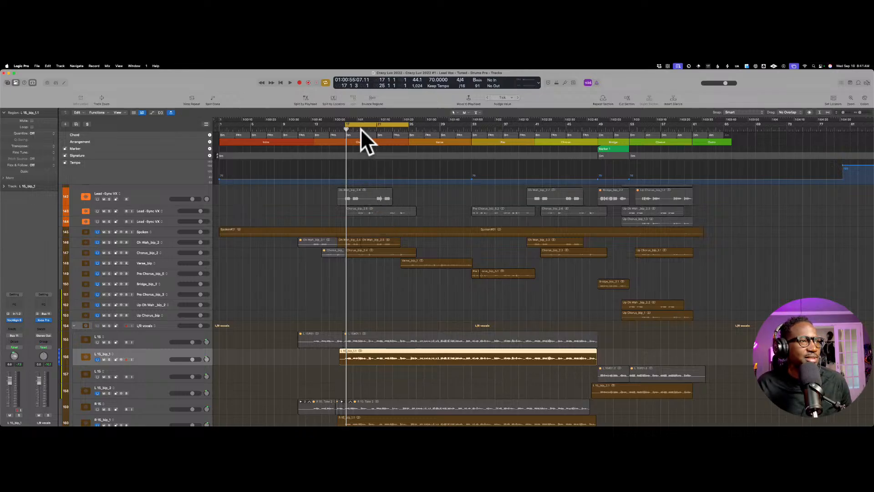
drag(348, 128, 344, 129)
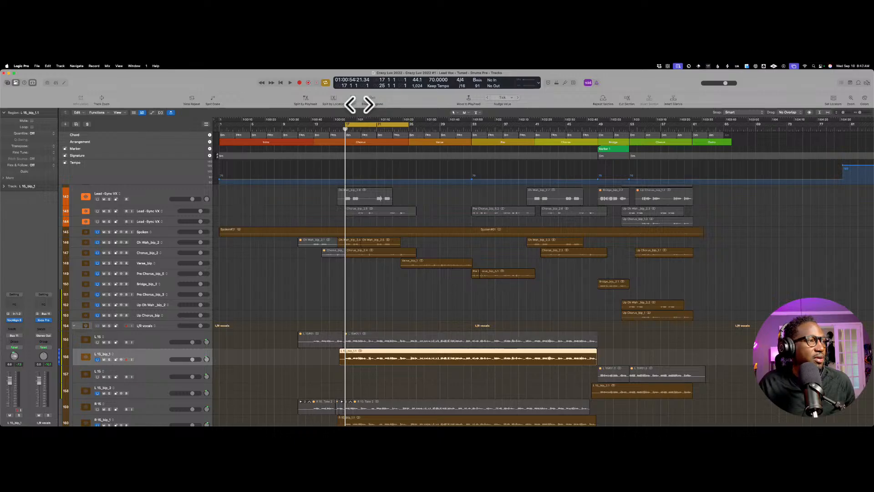
Step: Select the Oh Wah_bip_2 track and open its VocAlign 6 Pro window
scroll(357, 127, up, 1)
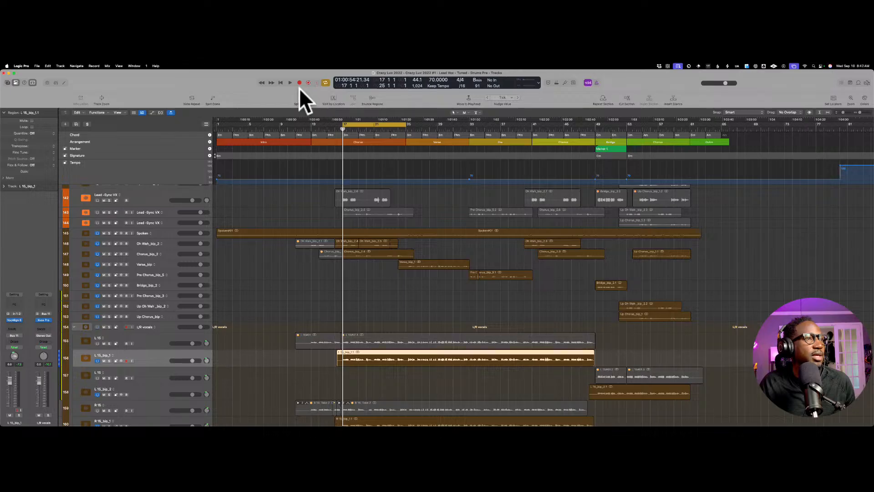
scroll(180, 228, up, 1)
scroll(173, 226, down, 1)
click(174, 239)
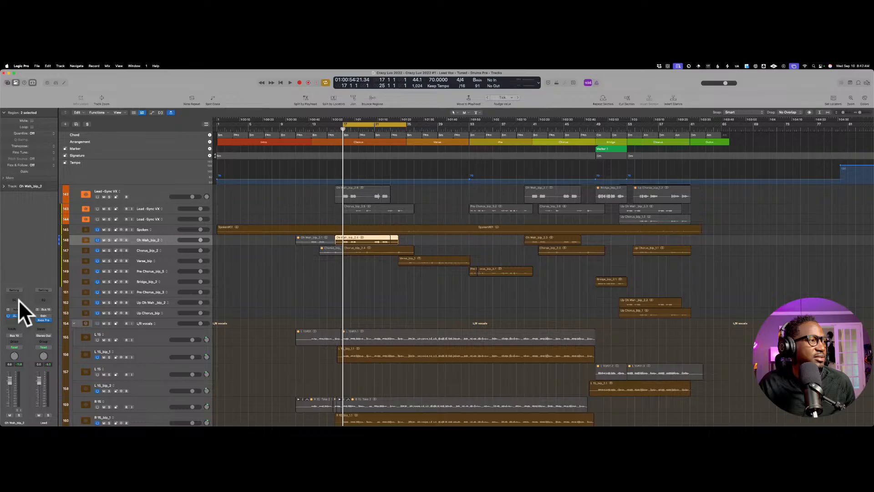
click(16, 315)
click(16, 314)
click(15, 315)
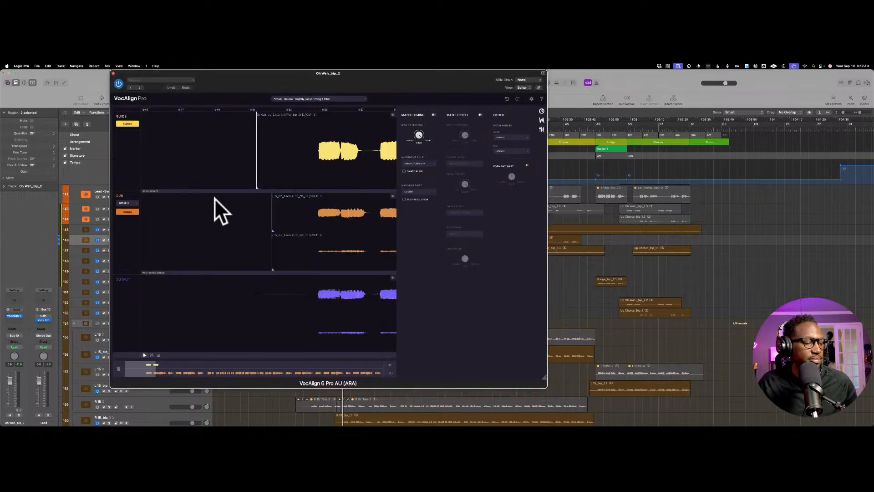
Step: Play the chorus from bar 17 with the VocAlign window moved clear of the ruler, stop playback and close the window
drag(285, 69, 325, 90)
key(space)
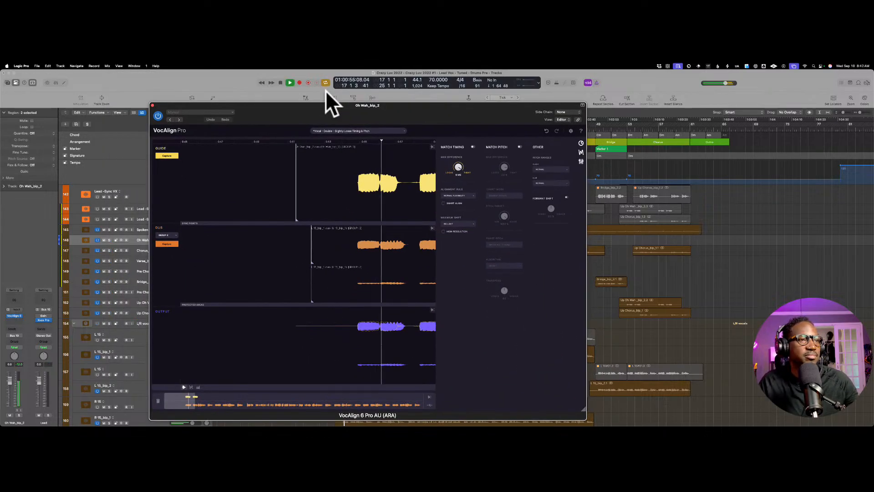
drag(282, 105, 362, 156)
click(175, 155)
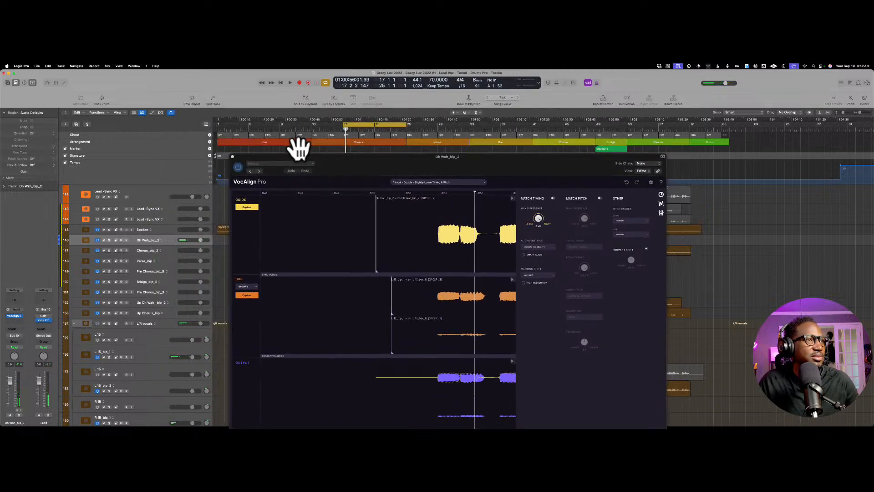
click(232, 156)
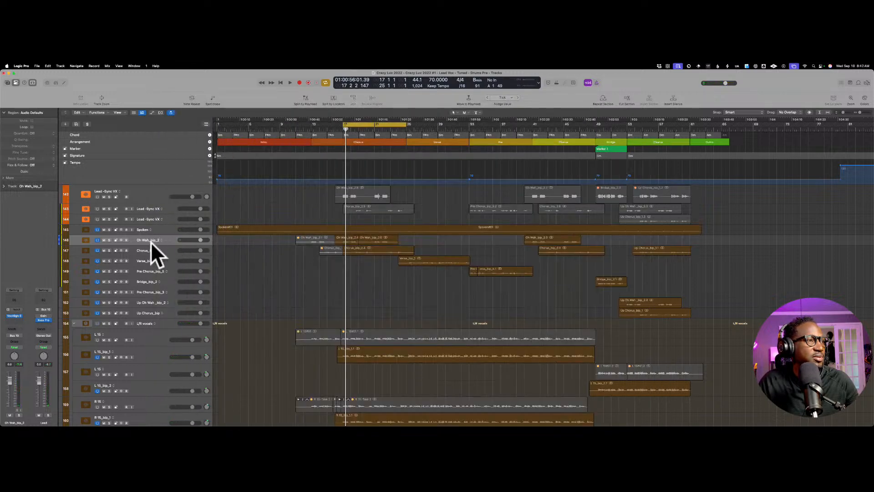
Step: Solo the Chorus_bip_2 and L 15_bip_1 tracks
click(109, 250)
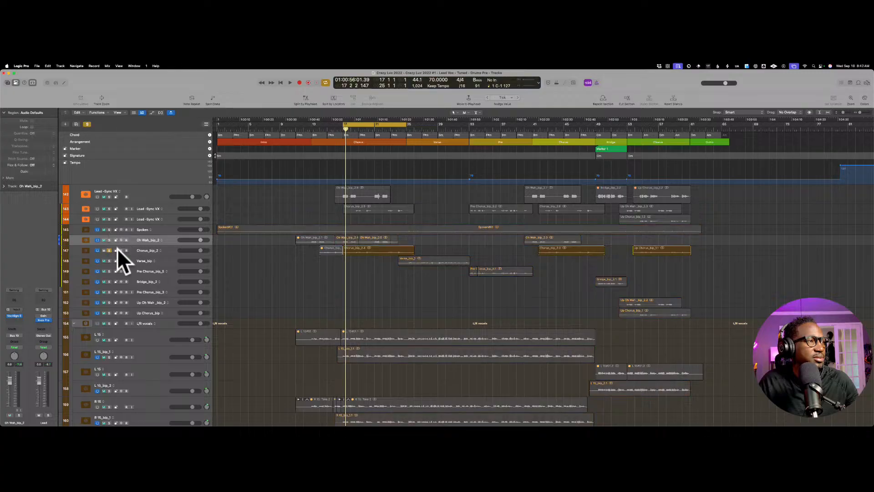
scroll(137, 275, down, 1)
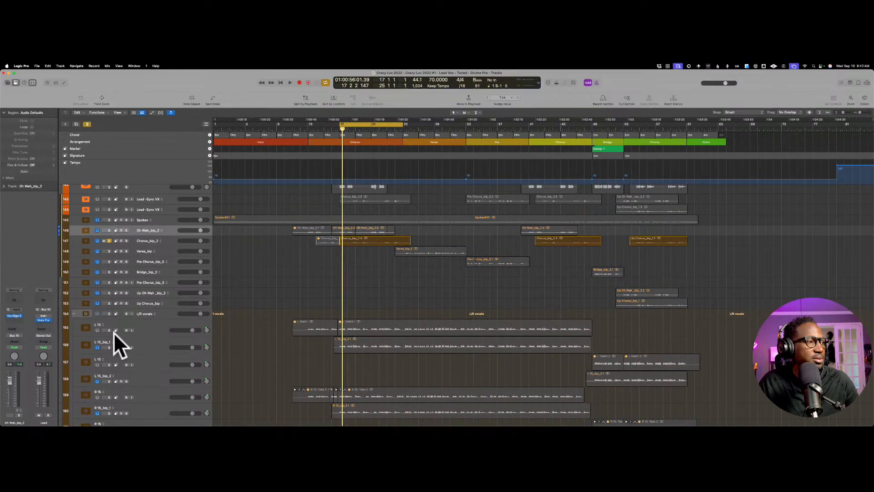
click(110, 346)
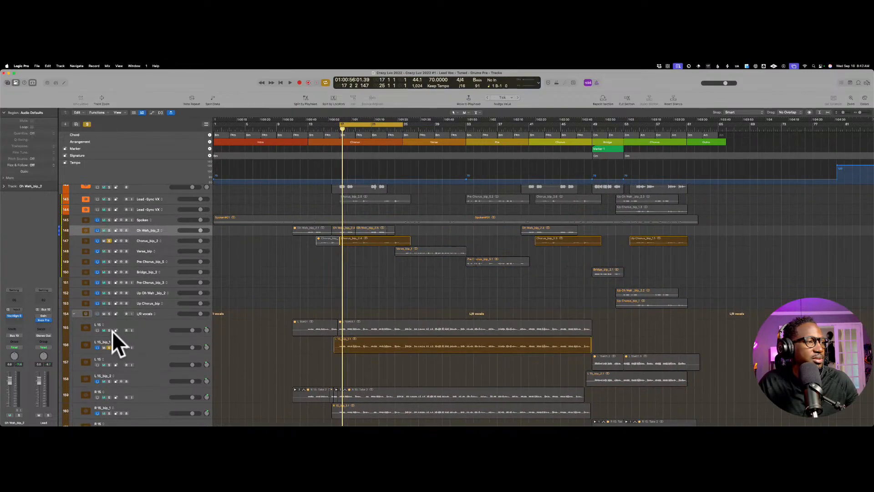
Step: Reopen VocAlign on Oh Wah_bip_2, play the soloed chorus tracks, and examine the guide, dub and output waveforms around the stop point
click(16, 299)
drag(399, 154, 373, 87)
key(space)
key(space)
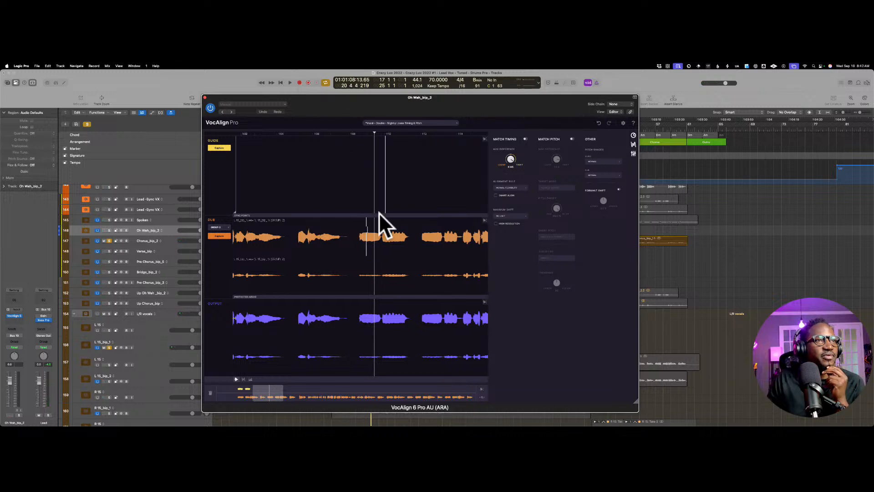
scroll(382, 213, left, 3)
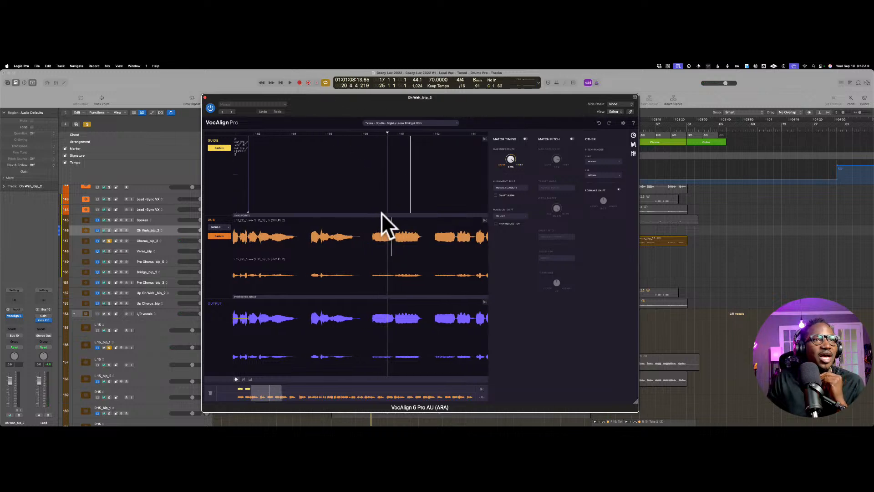
Step: Turn on Match Timing for Oh Wah_bip_2 and play the soloed chorus tracks to hear the alignment
click(524, 139)
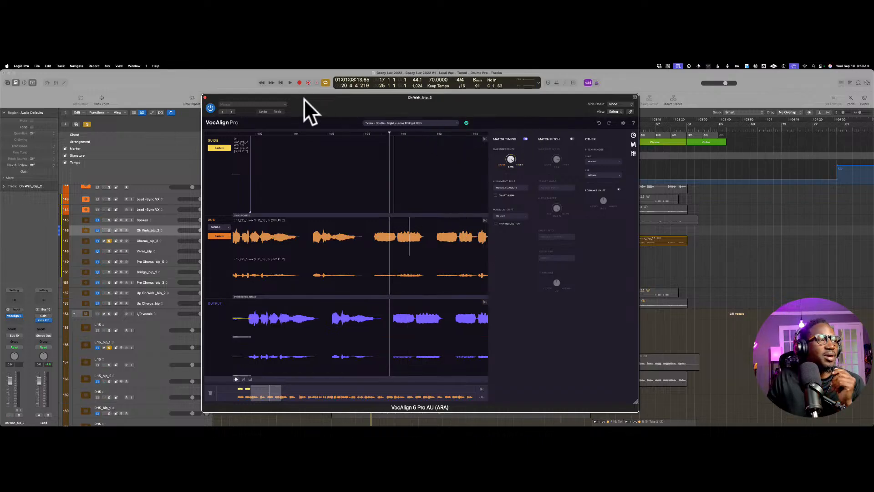
key(space)
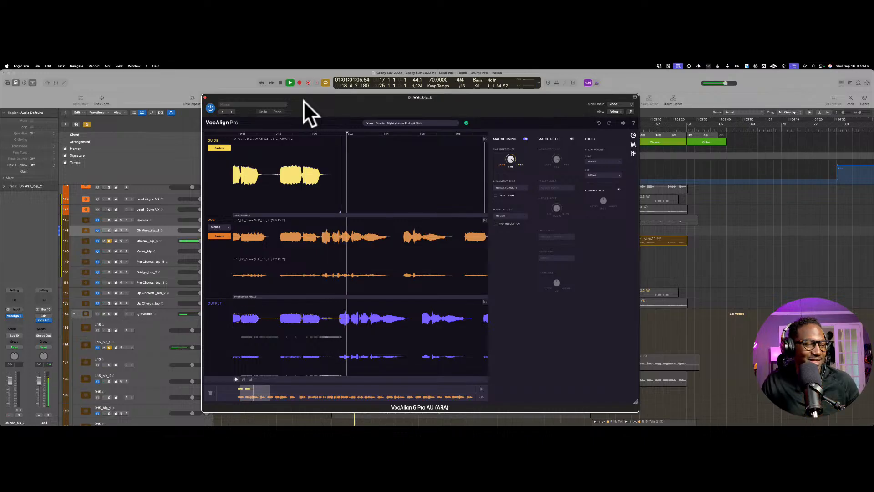
key(space)
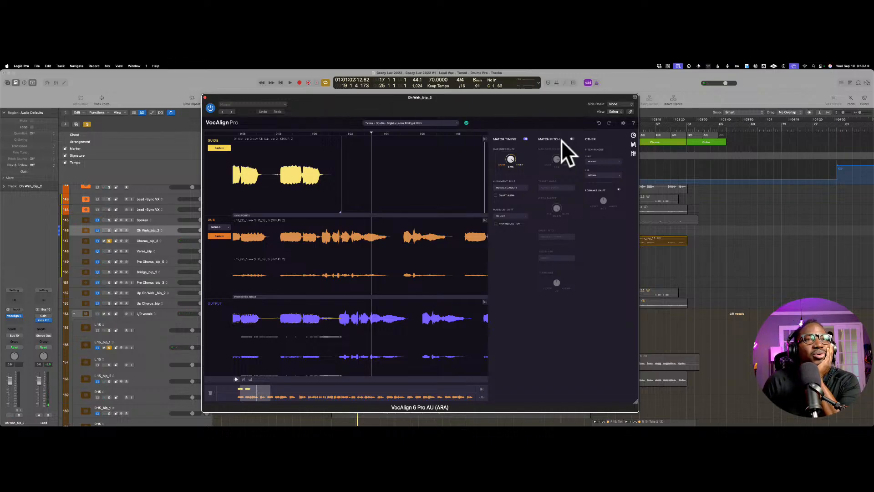
Step: Enable Smart Align, leaving High Resolution off, and play the soloed chorus tracks from bar 17 to compare the timing
click(509, 195)
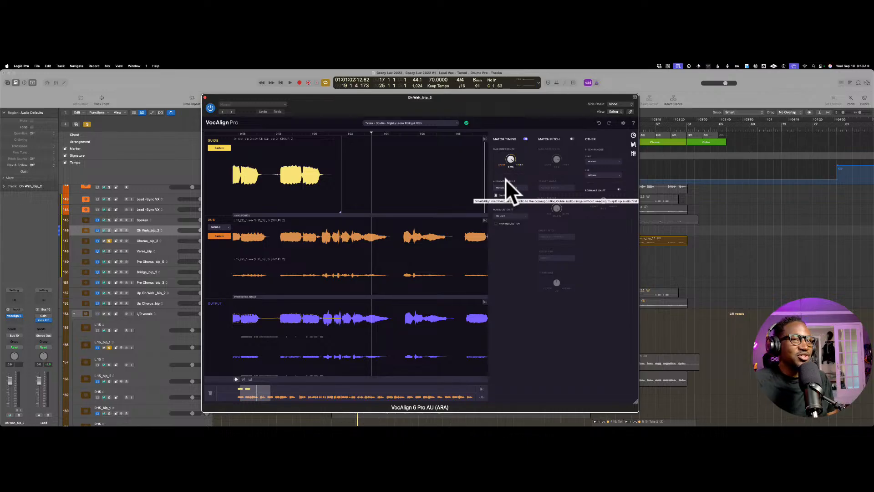
click(500, 223)
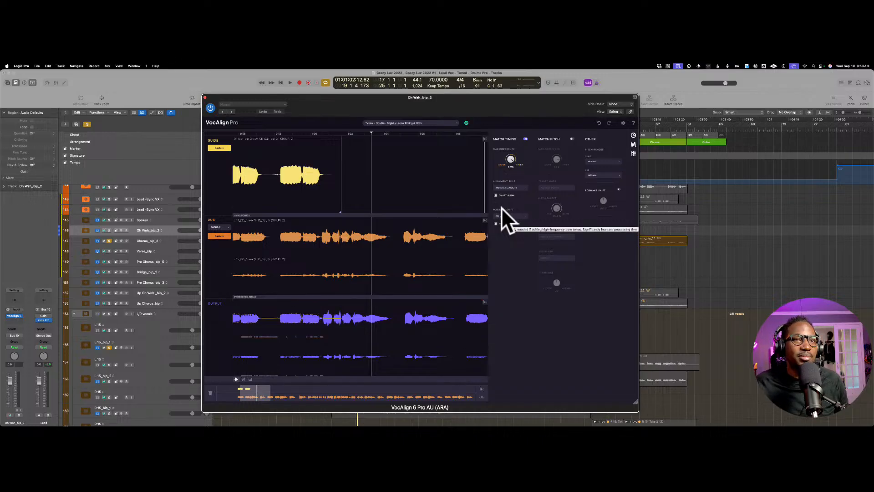
click(498, 223)
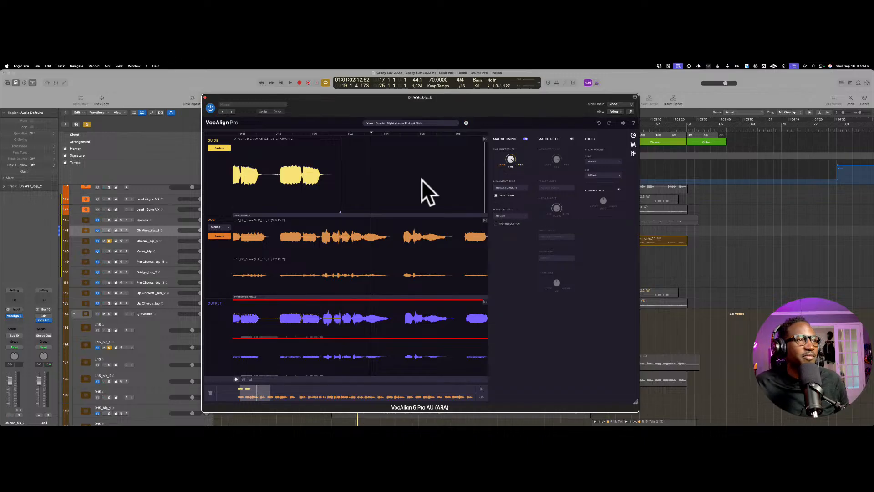
scroll(422, 179, left, 1)
key(space)
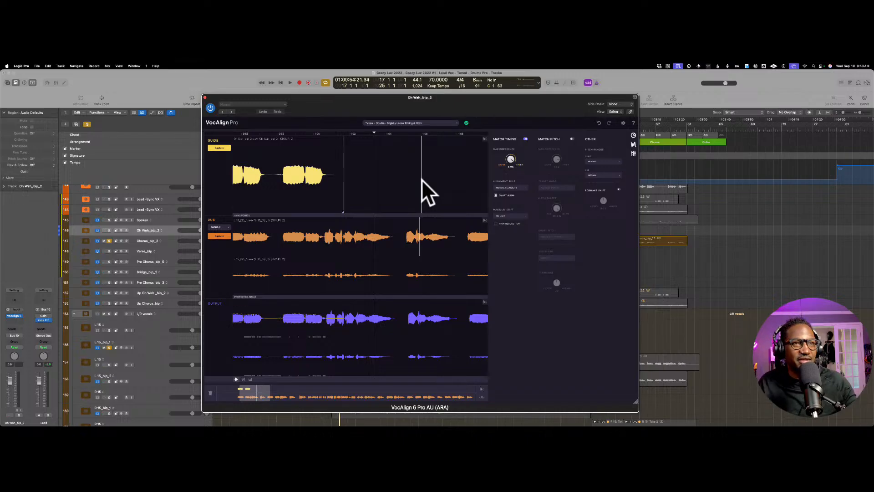
key(space)
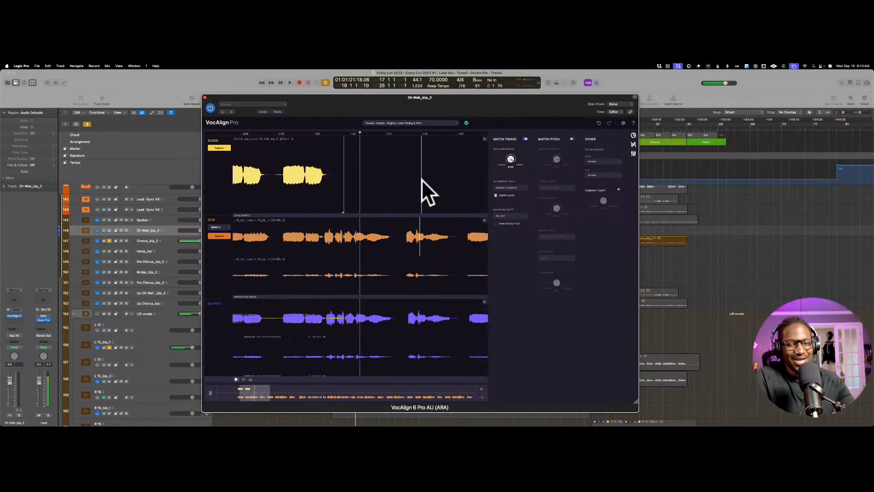
key(space)
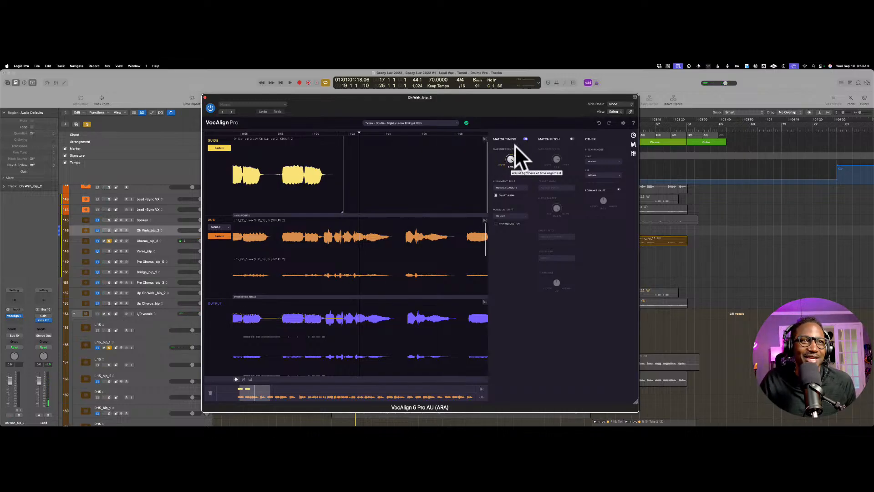
Step: Try Match Pitch together with Match Timing on the soloed chorus playback, and switch Match Pitch off again
click(571, 139)
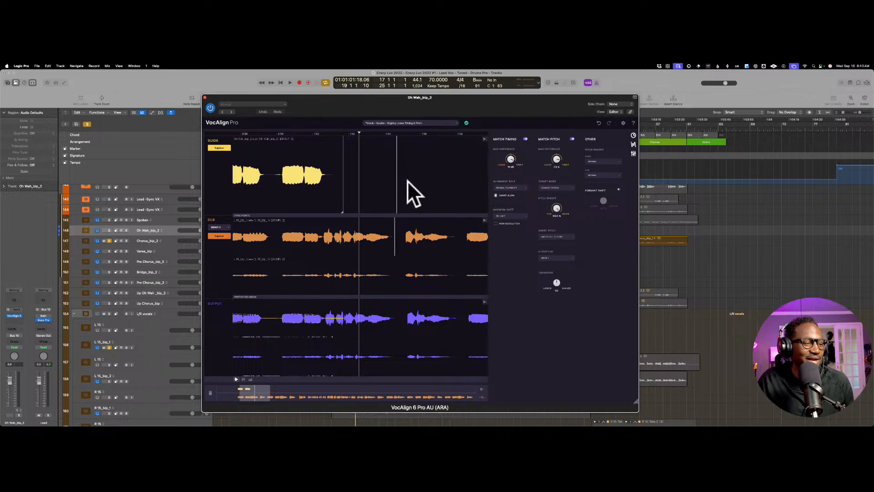
key(space)
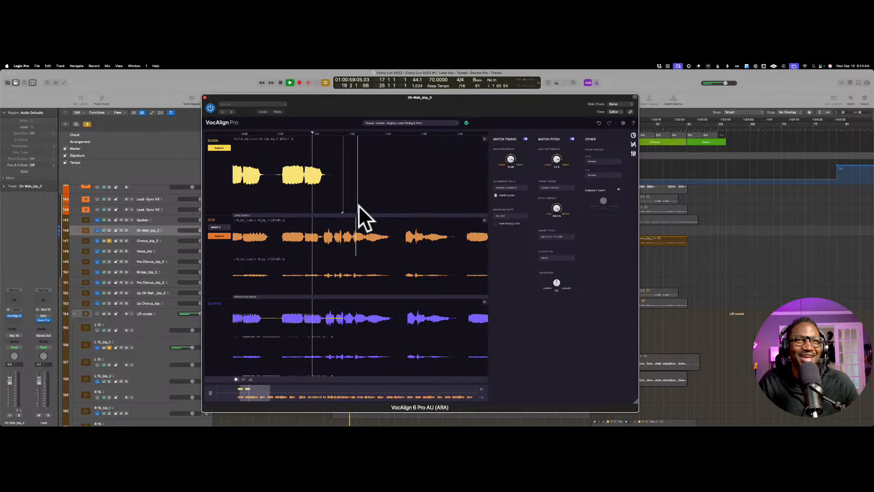
key(space)
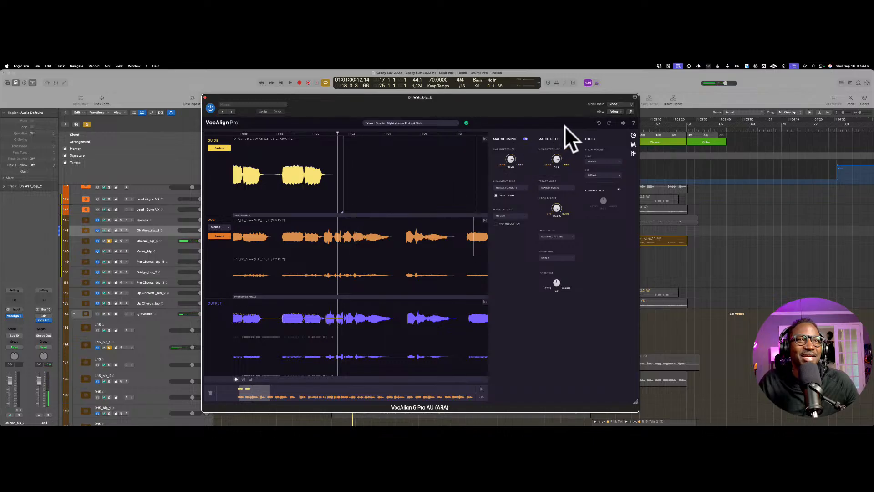
click(572, 138)
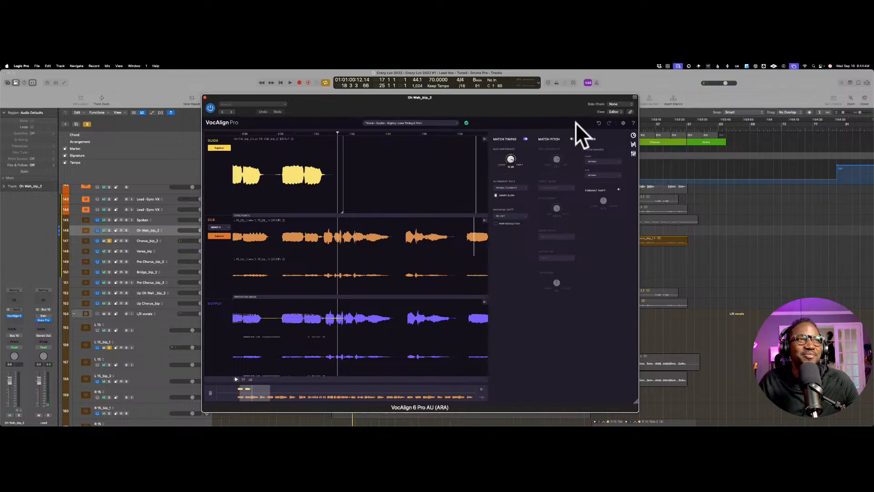
Step: Load the Slightly Loose Timing preset from Vocal, Double, Dub with Gaps - SmartAlign OFF, and audition it on the chorus
click(445, 122)
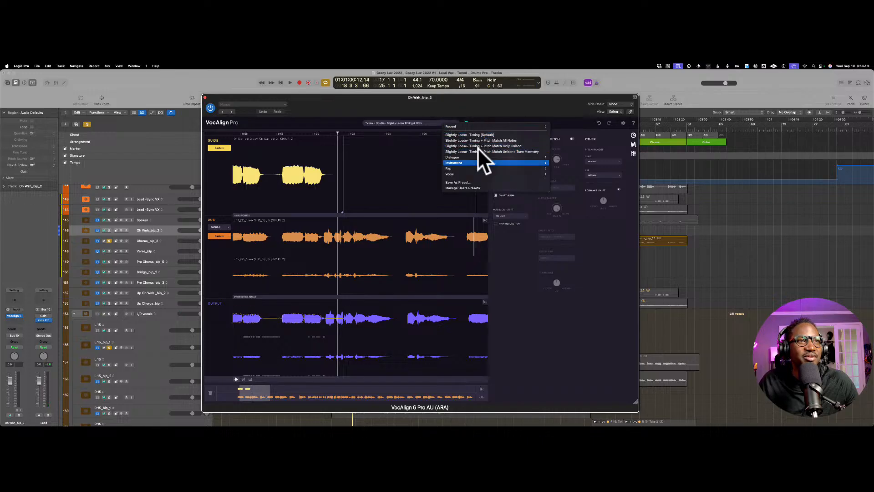
mouse_move(477, 154)
mouse_move(565, 159)
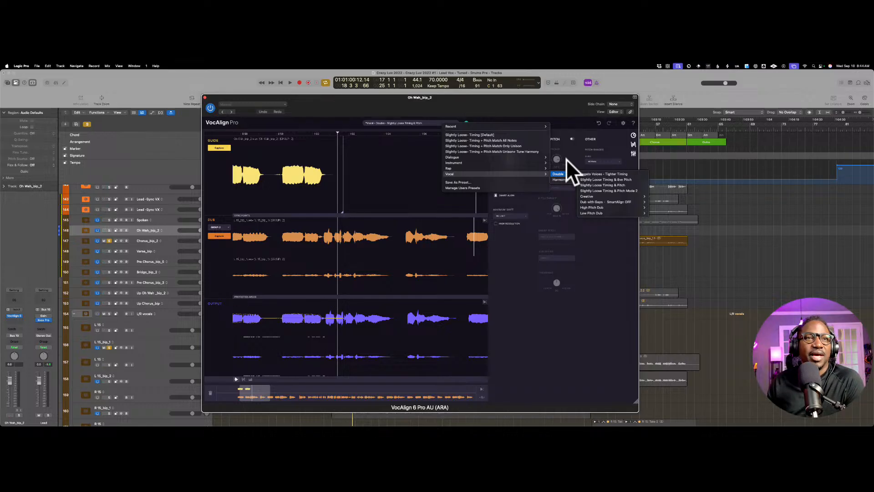
mouse_move(628, 184)
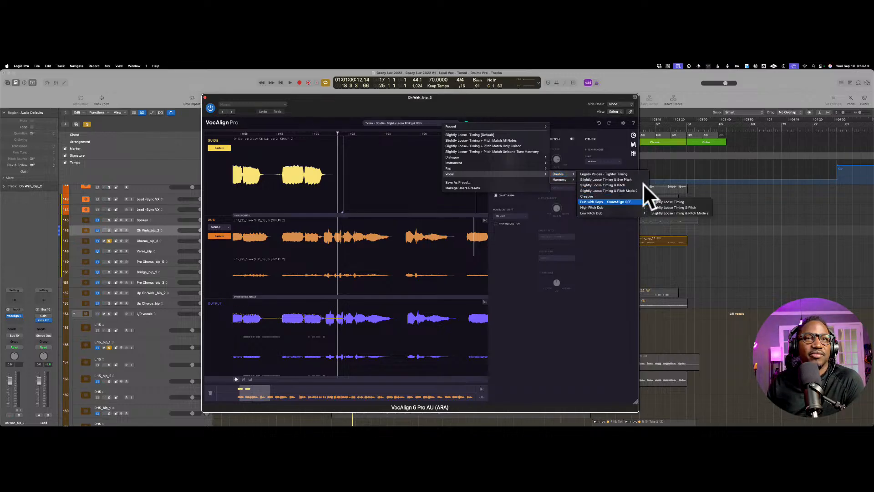
click(668, 201)
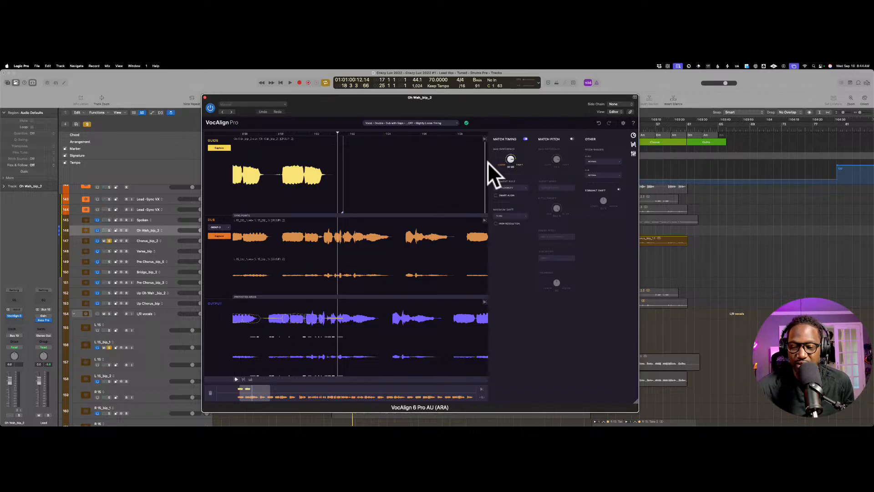
key(space)
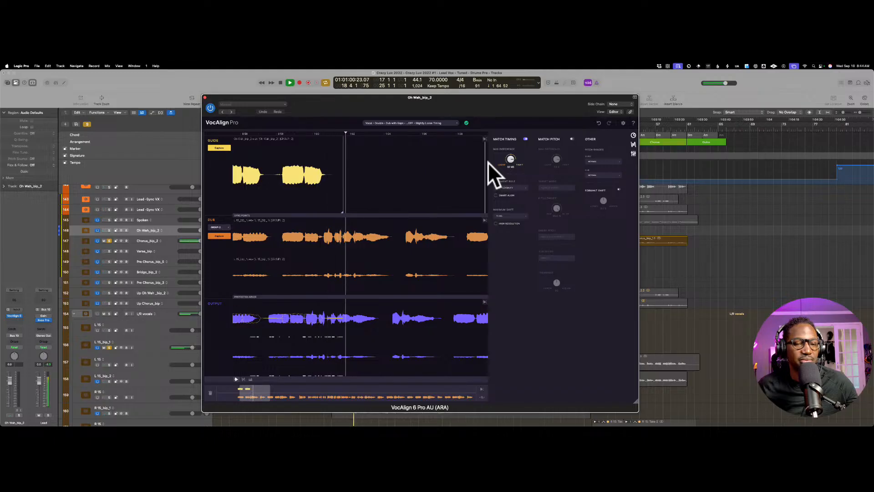
key(space)
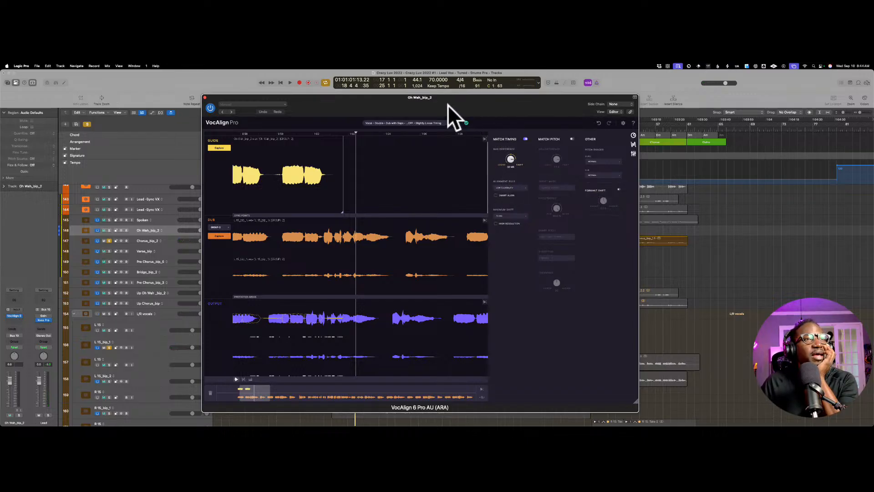
Step: Check the VocAlign preset list without choosing another preset and close the Oh Wah_bip_2 plug-in window
click(448, 122)
mouse_move(475, 171)
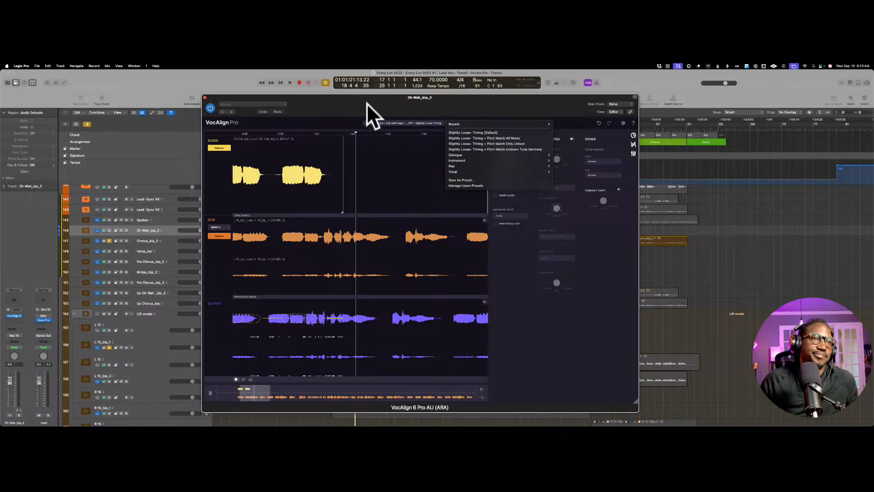
click(336, 90)
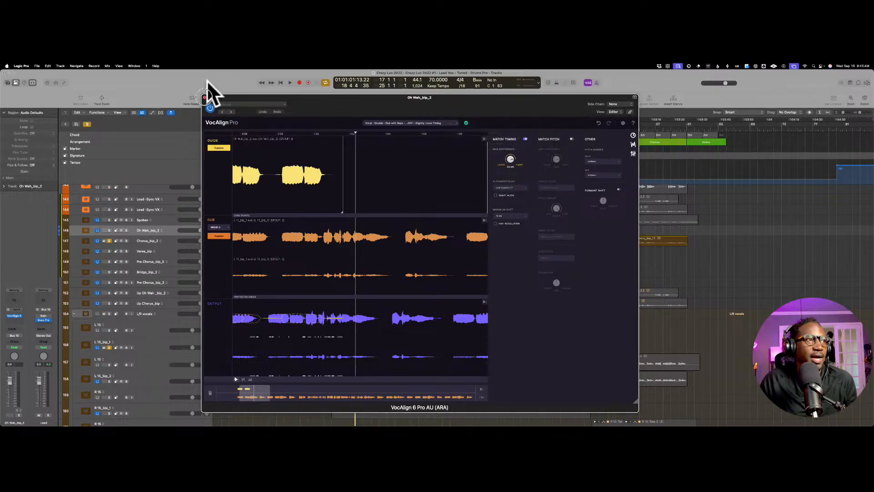
click(204, 96)
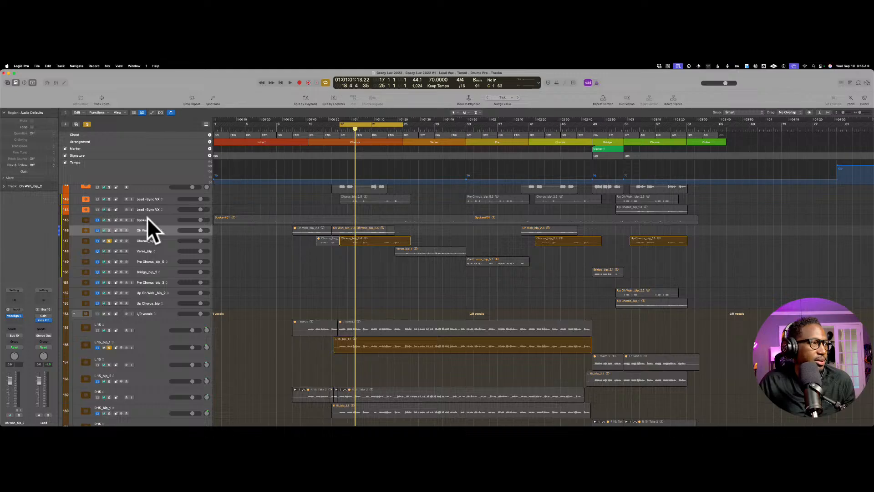
Step: Select the Oh Wah_bip merged region on the Oh Wah_bip track and clear solo mode for the whole project
scroll(217, 216, up, 5)
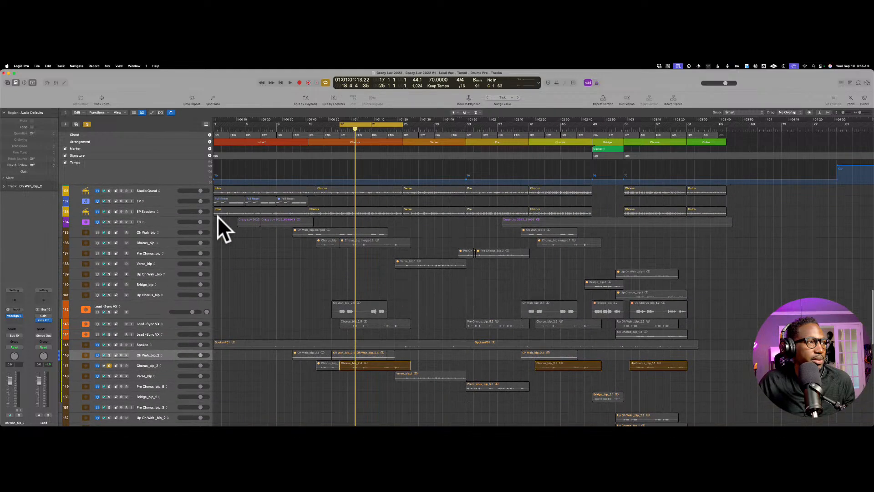
scroll(217, 217, up, 2)
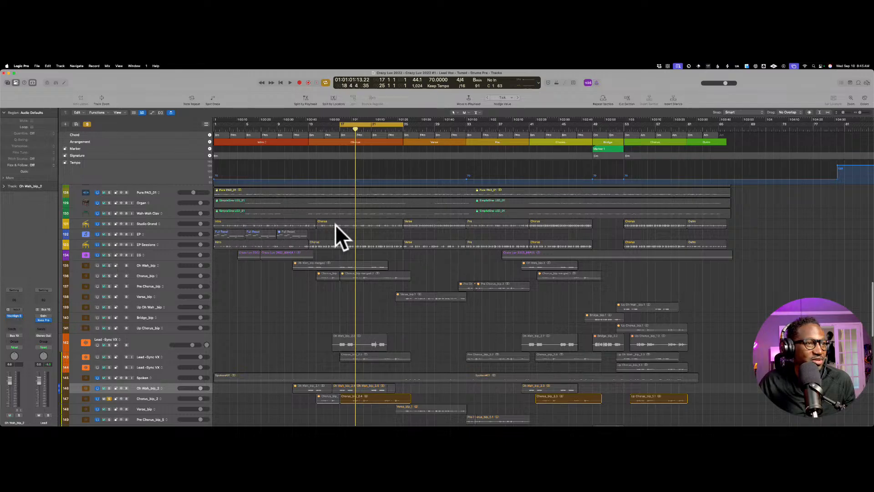
scroll(336, 219, down, 1)
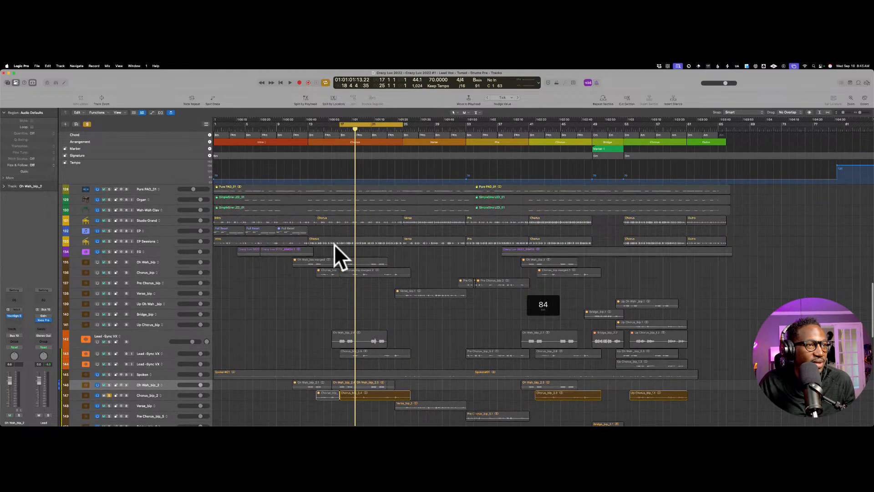
click(337, 258)
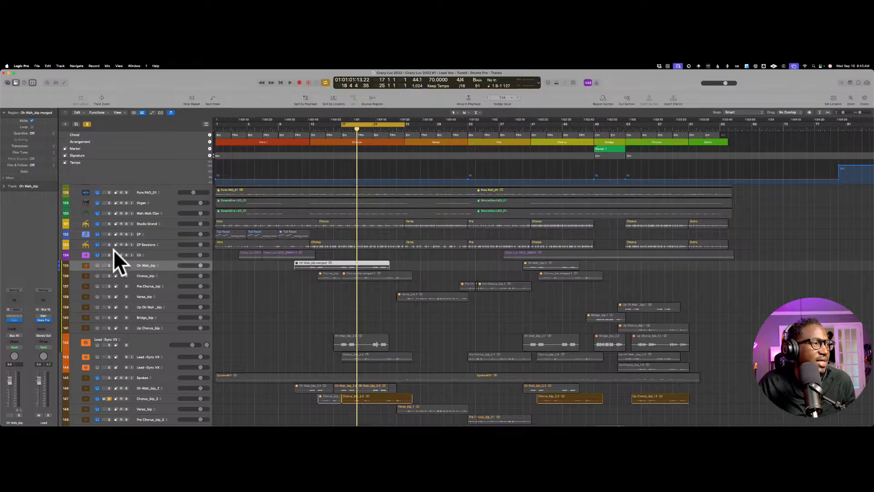
click(88, 124)
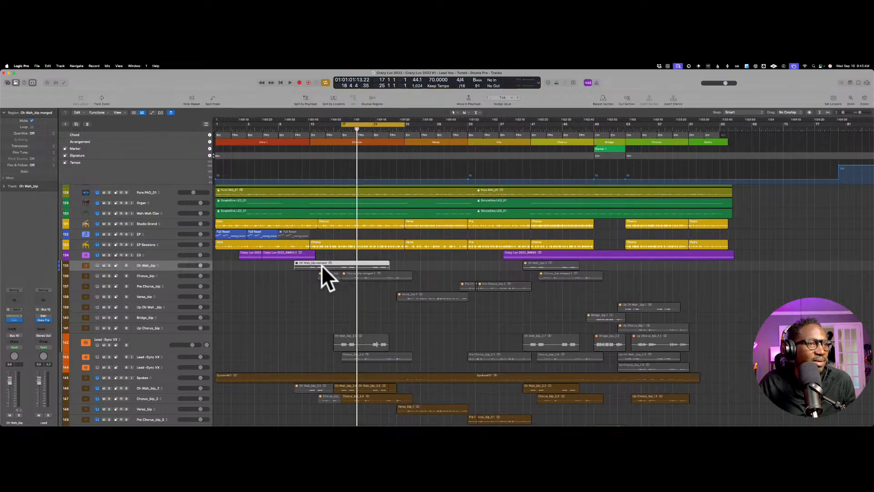
Step: Look through the full track list, from the drum tracks down to the lead and double vocal tracks
scroll(278, 273, up, 3)
scroll(276, 269, up, 10)
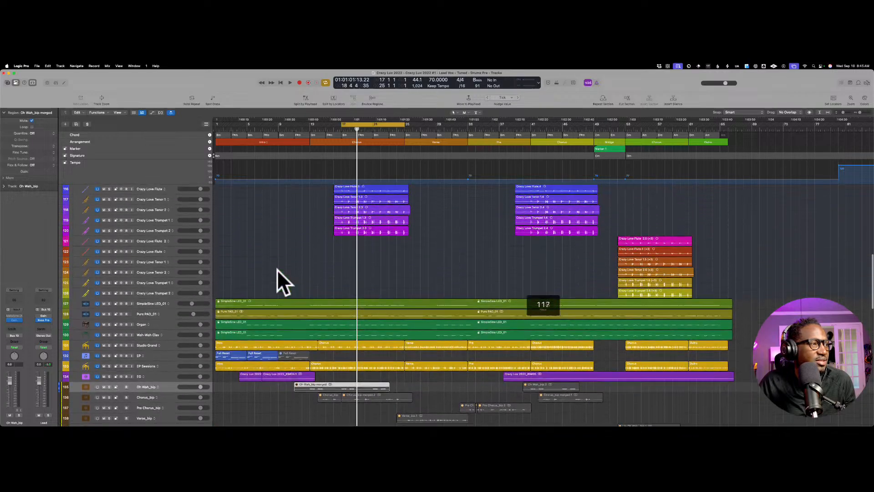
scroll(277, 269, up, 5)
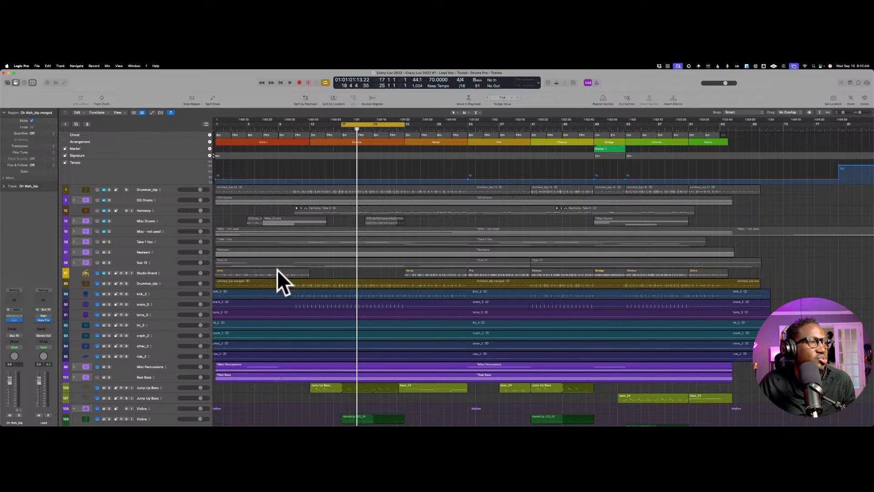
scroll(277, 269, down, 3)
scroll(277, 269, down, 15)
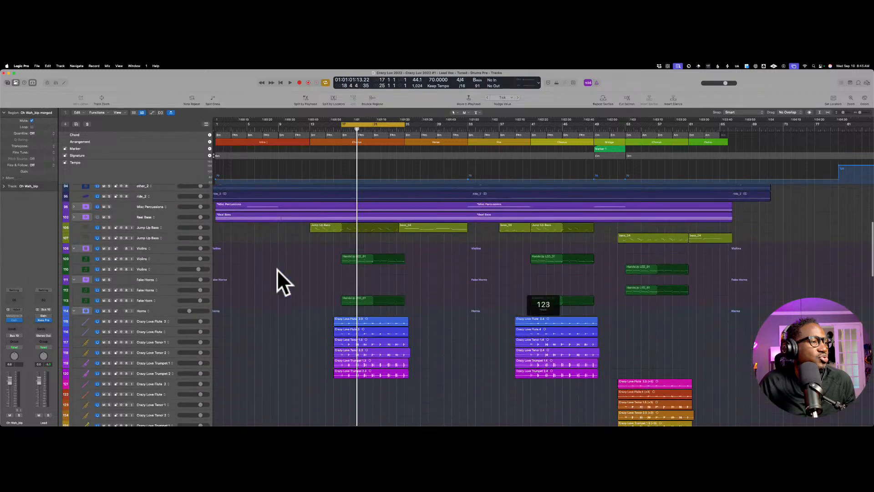
scroll(276, 269, down, 10)
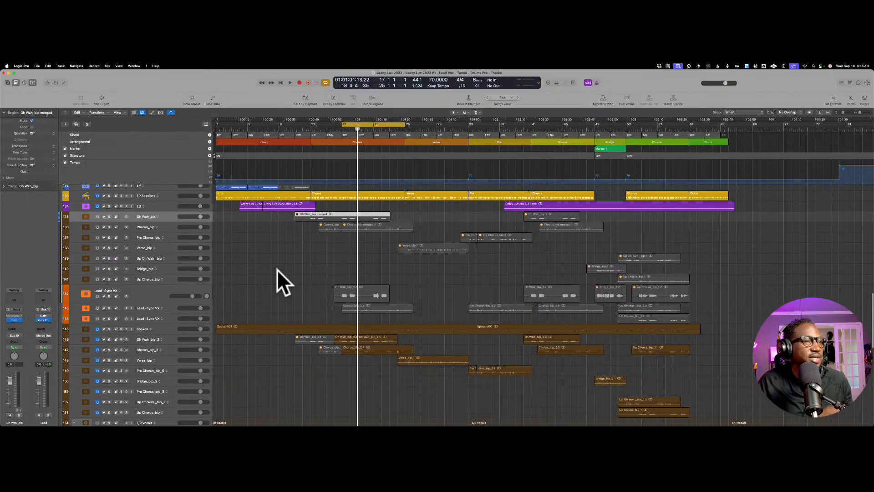
scroll(277, 268, down, 1)
Step: Select the first Lead-Sync VX track, power on the three Lead-Sync VX tracks, and clear the region selection
click(163, 273)
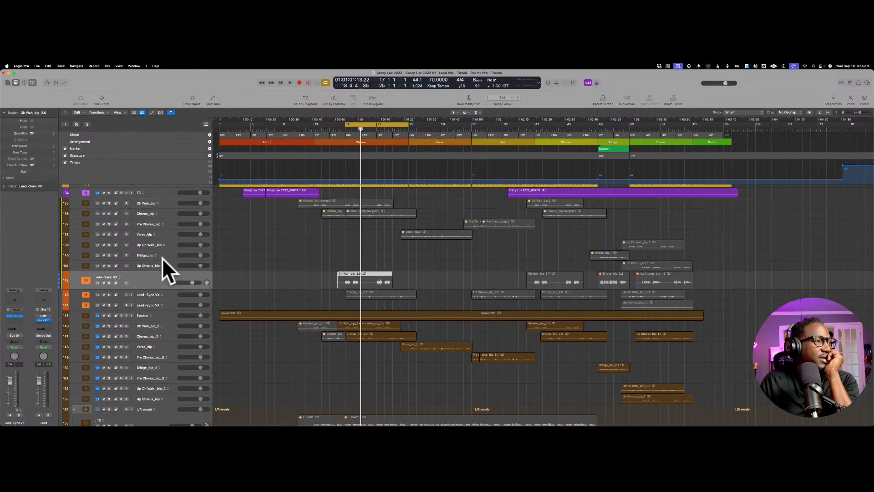
scroll(269, 266, down, 1)
scroll(269, 266, down, 1)
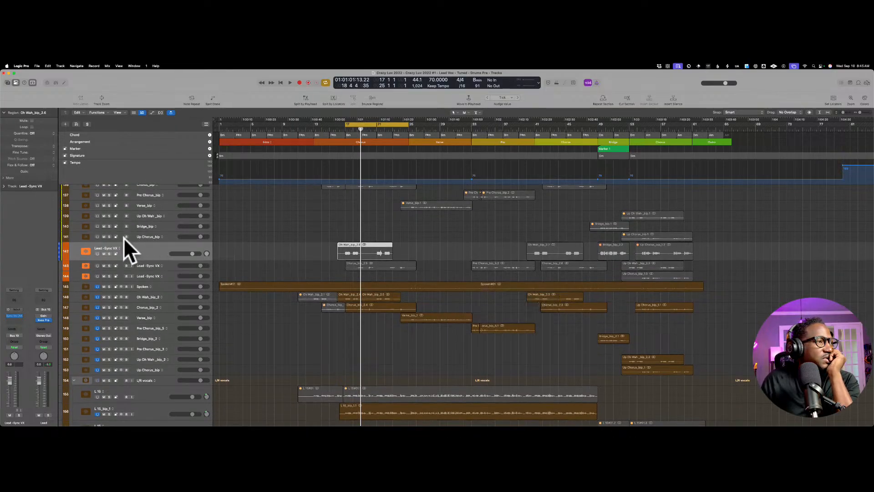
click(100, 244)
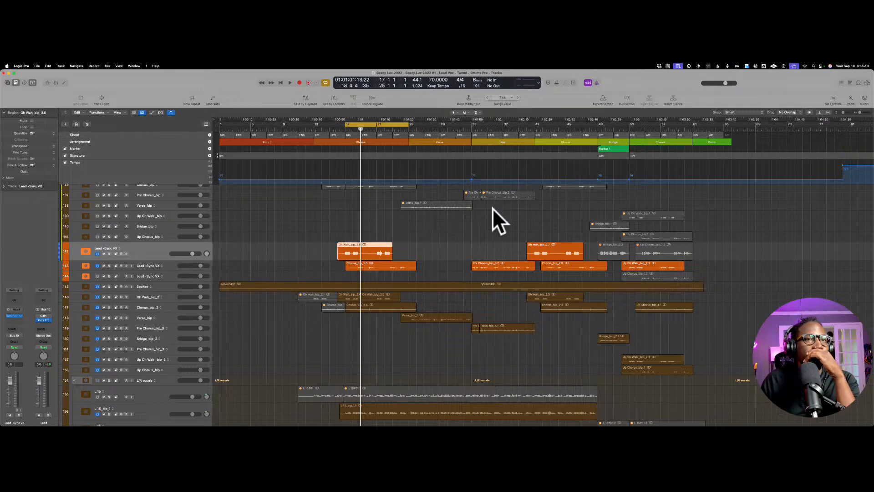
click(262, 237)
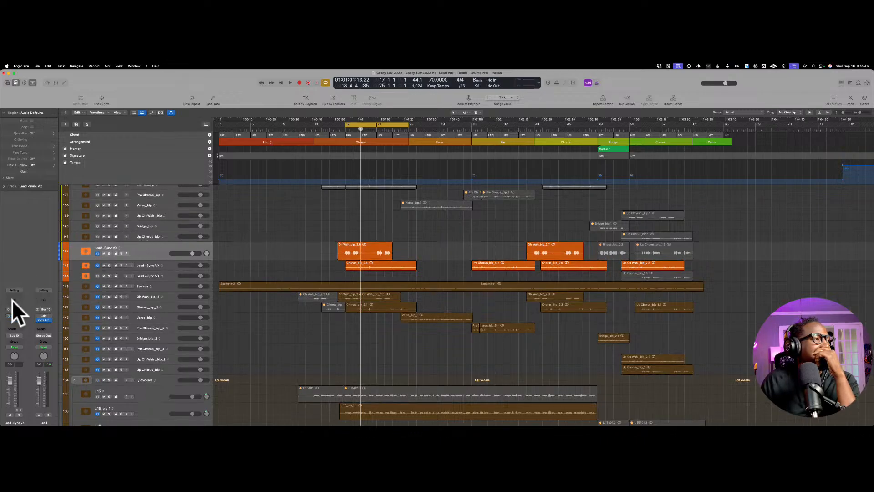
Step: Check the three Lead-Sync VX tracks by selecting each in turn, ending with the first one selected
right_click(162, 264)
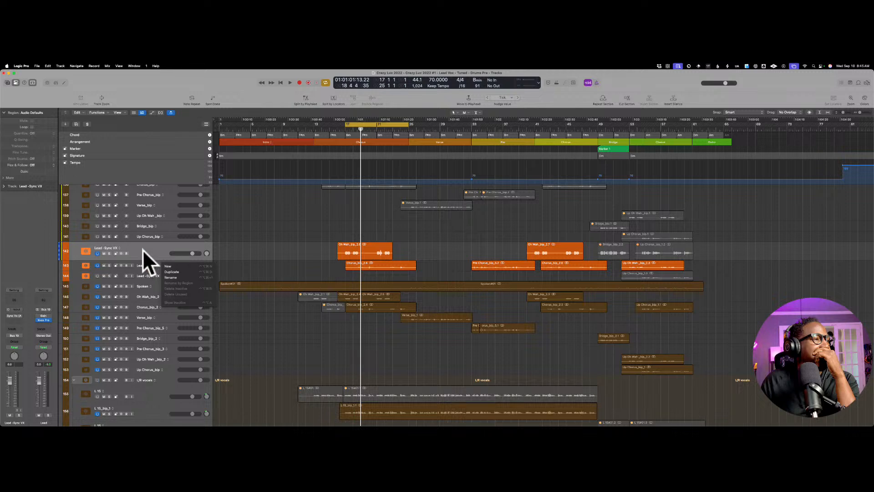
click(161, 250)
click(172, 263)
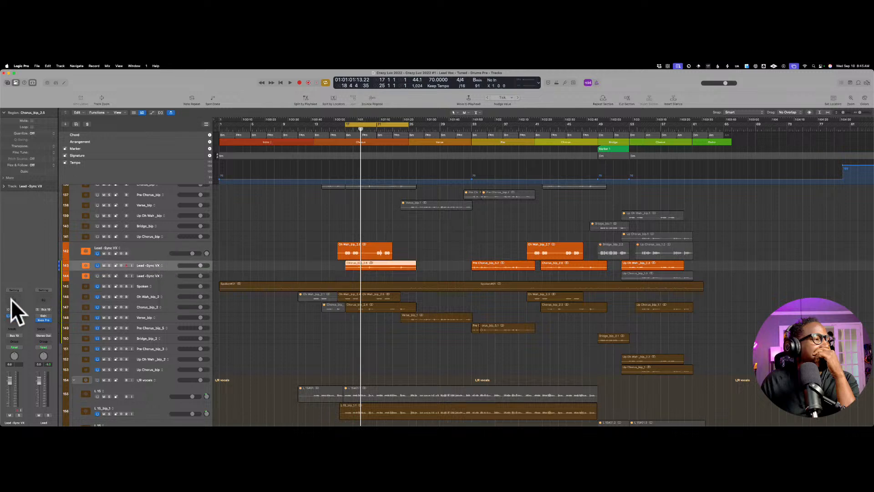
key(Down)
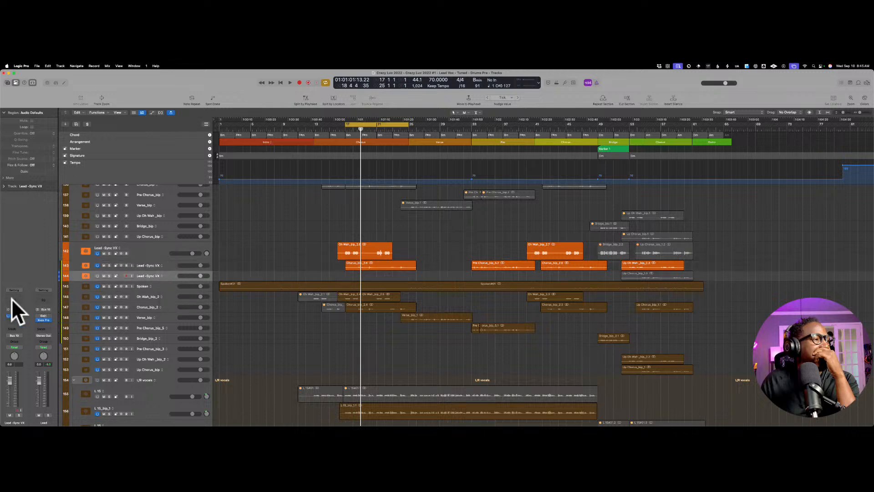
click(160, 245)
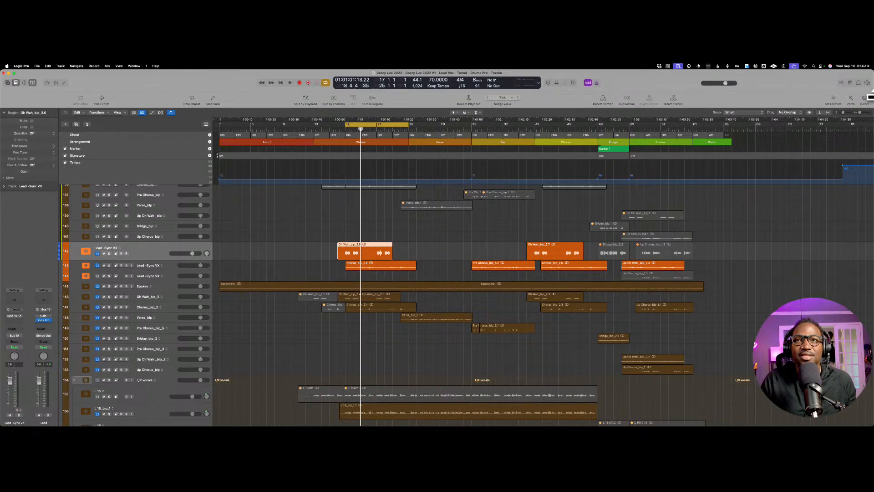
Step: Split the chorus region on the second Lead-Sync VX track at the start of each of its two sung phrases
key(super+Right)
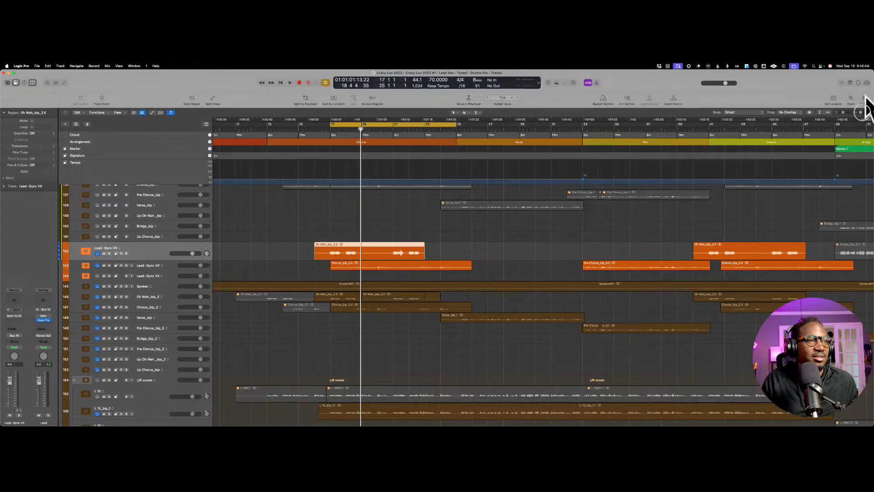
drag(861, 112, 847, 113)
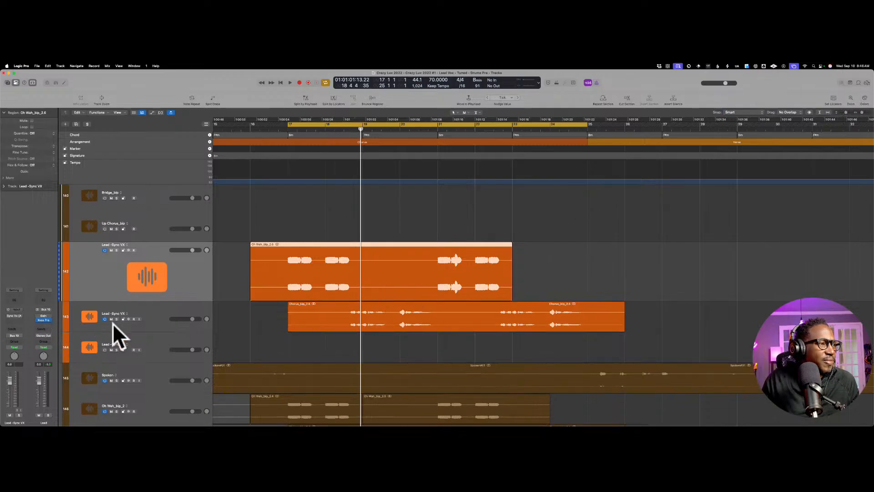
drag(153, 321, 152, 351)
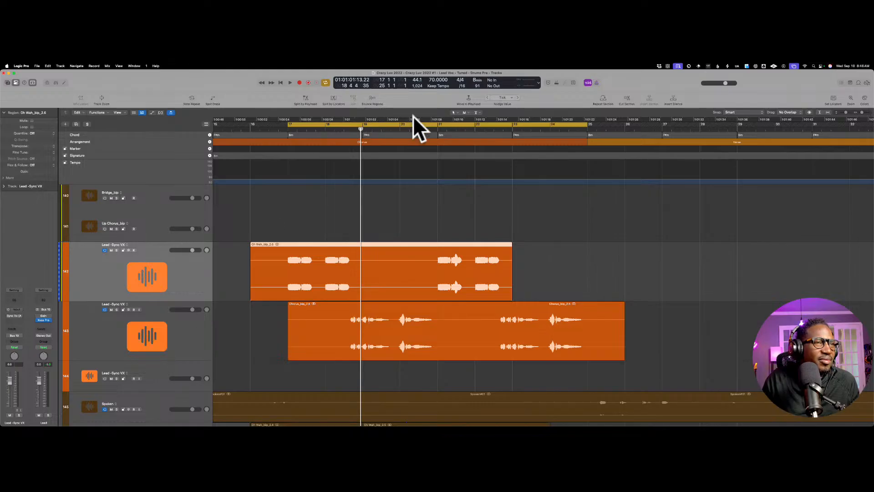
drag(861, 112, 864, 112)
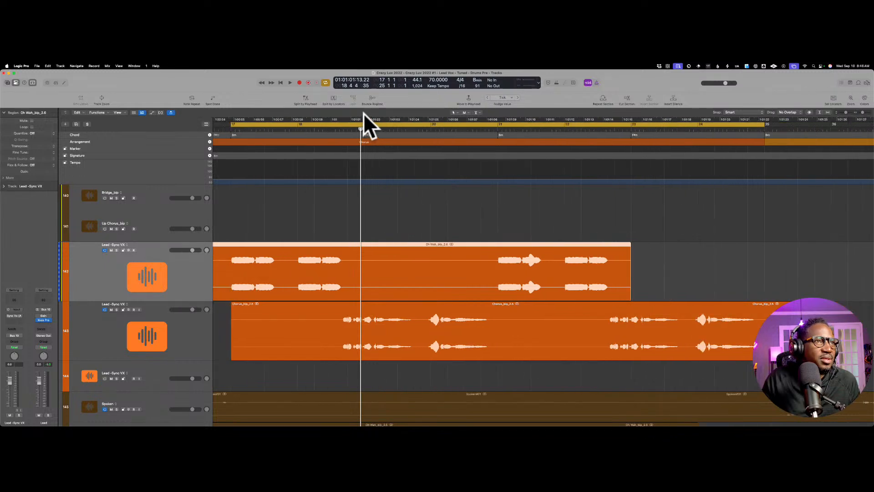
drag(361, 130, 342, 135)
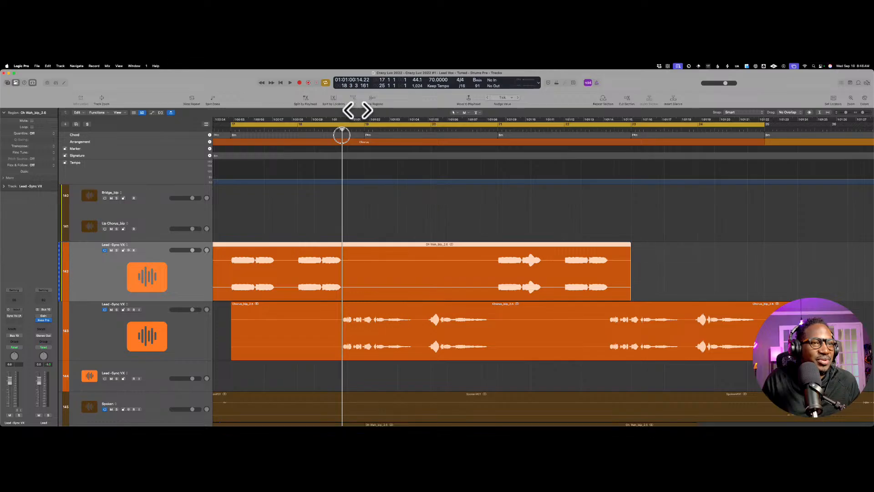
drag(342, 136, 608, 140)
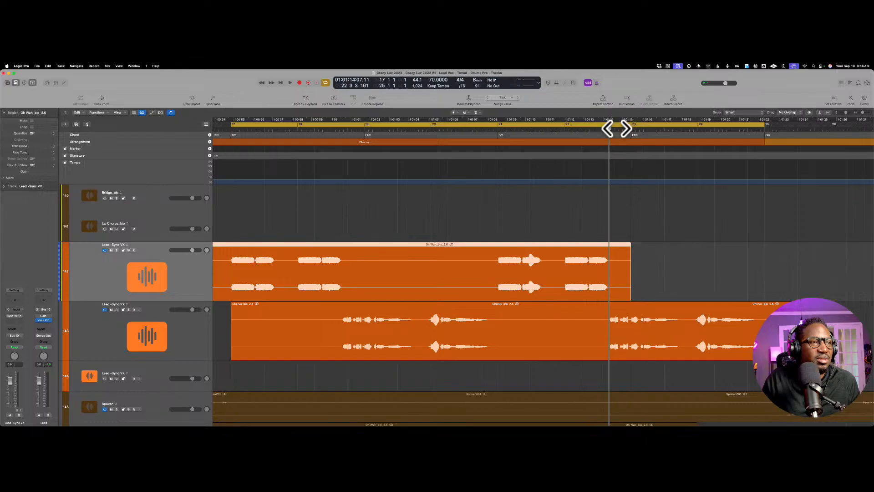
scroll(506, 215, up, 1)
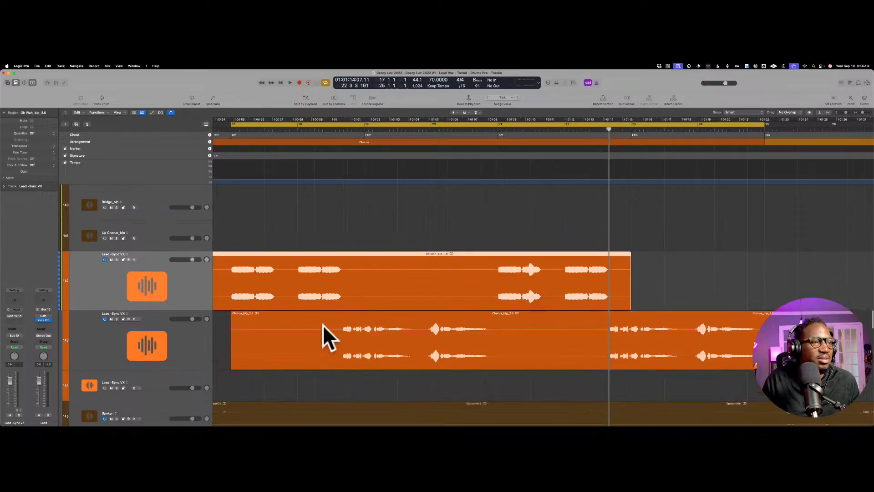
click(345, 315)
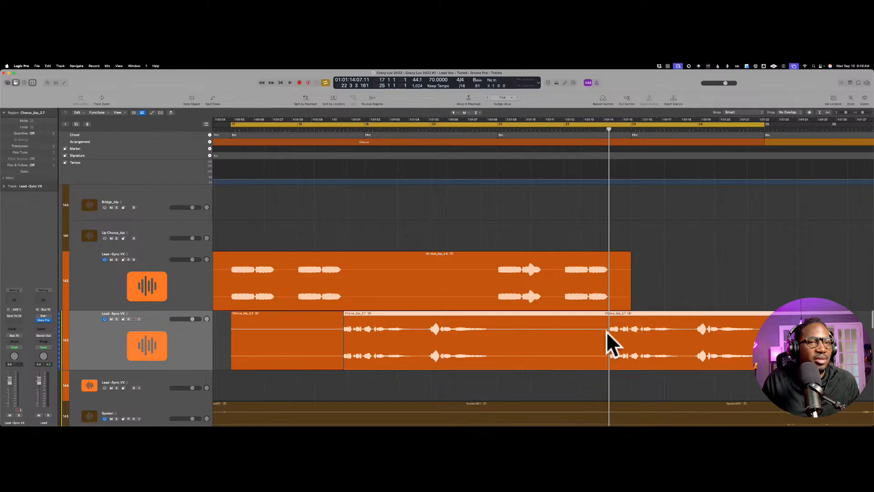
key(super+t)
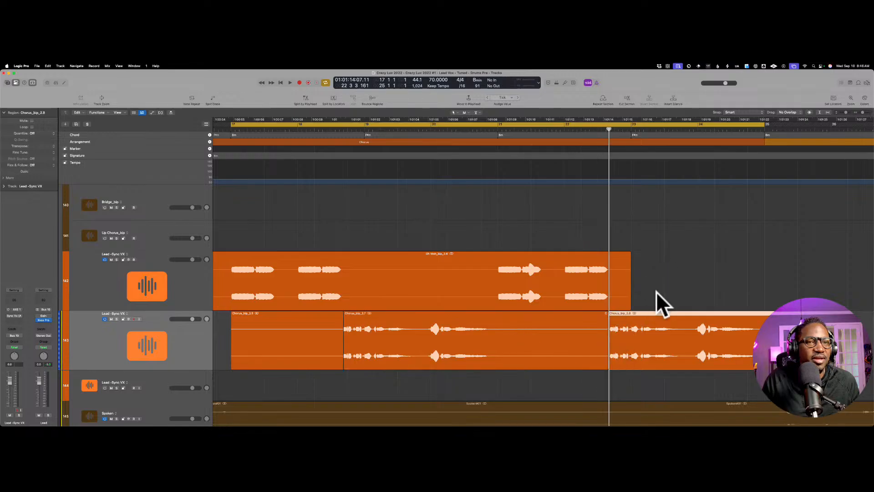
Step: Move both chorus phrases onto the first Lead-Sync VX track, splitting off the silence after the first phrase
drag(656, 314, 657, 302)
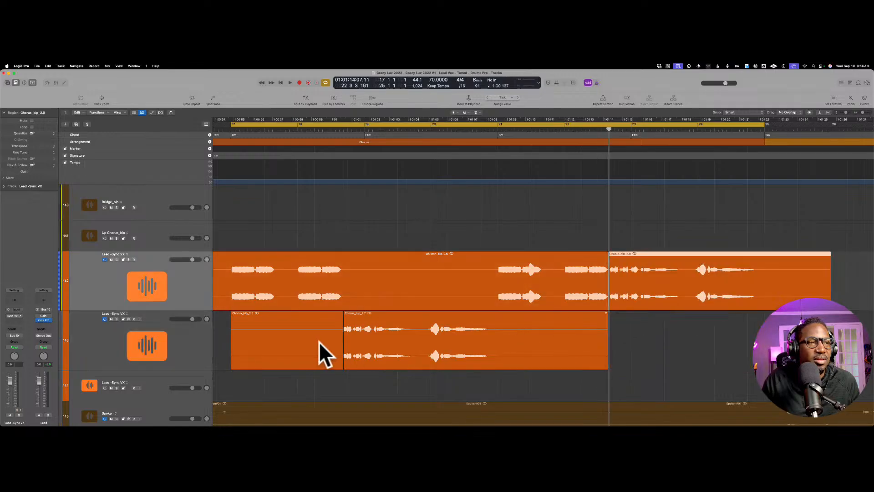
click(489, 313)
drag(419, 313, 419, 291)
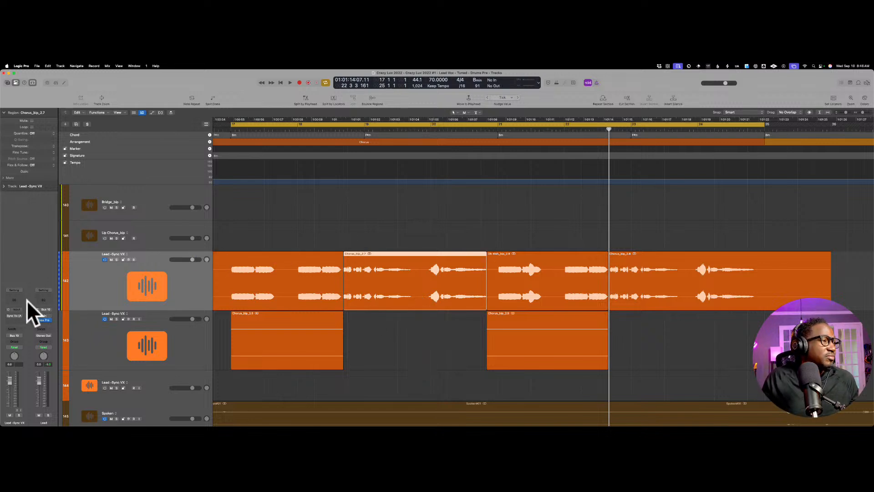
Step: Try to add VocAlign 6 Pro AU (ARA) alongside the Sync Vx plug-in on the first Lead-Sync VX track
click(14, 316)
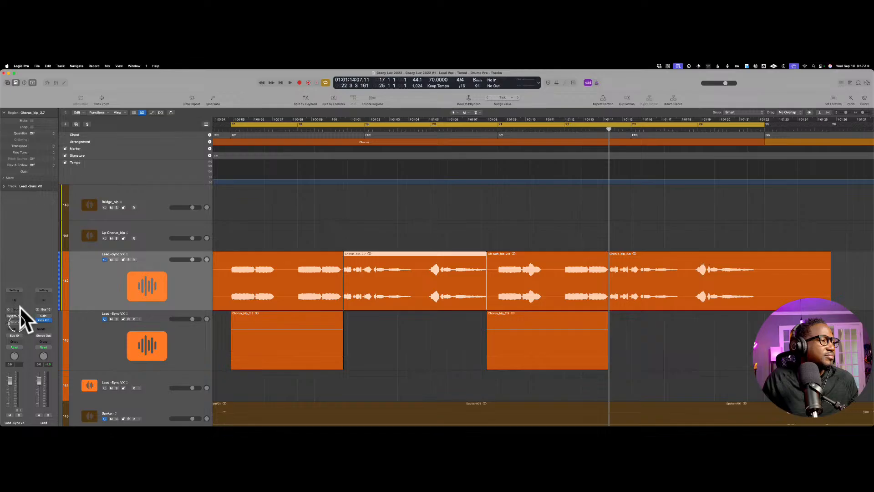
click(18, 297)
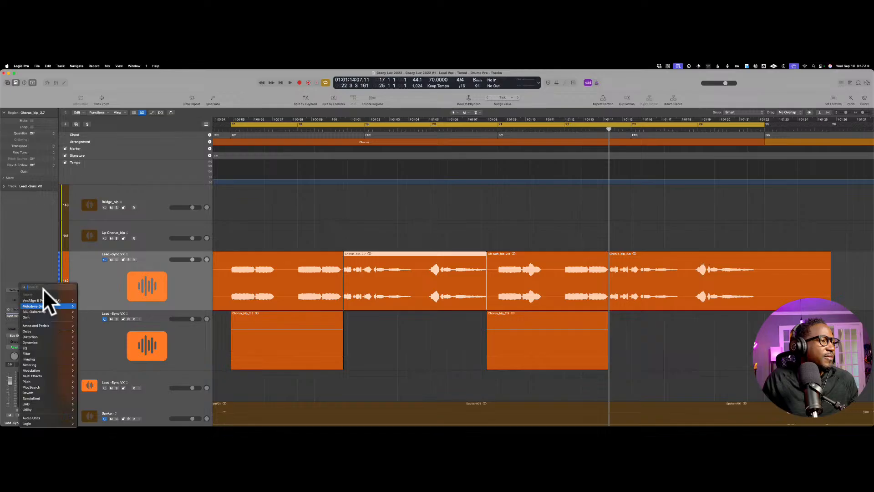
click(84, 300)
scroll(528, 224, left, 5)
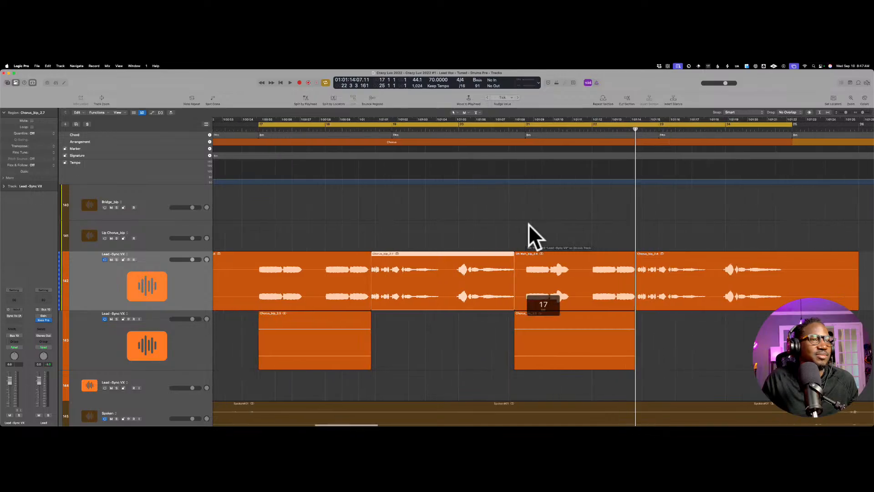
click(19, 297)
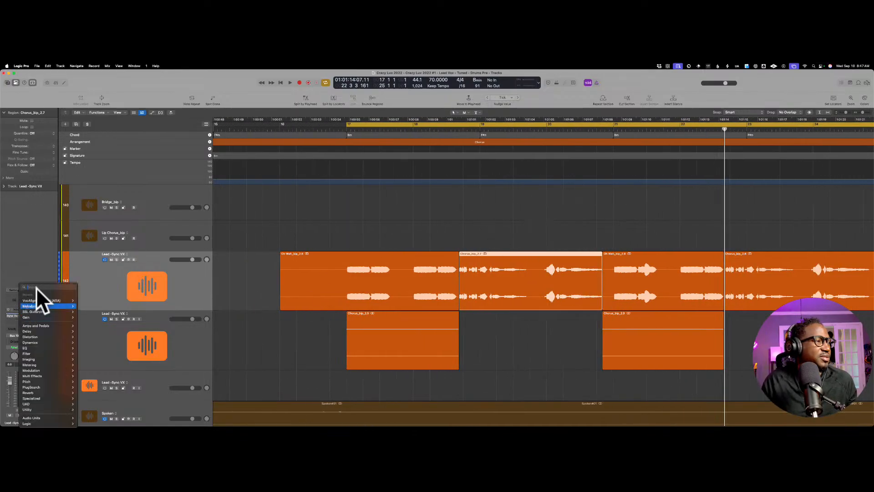
click(87, 300)
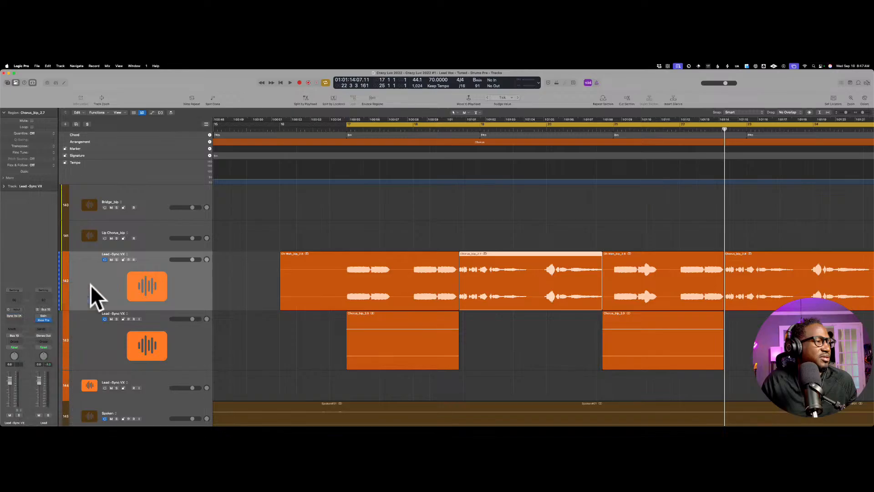
Step: Remove Sync Vx from the first Lead-Sync VX track and insert VocAlign 6 Pro AU (ARA) in mono instead
click(23, 299)
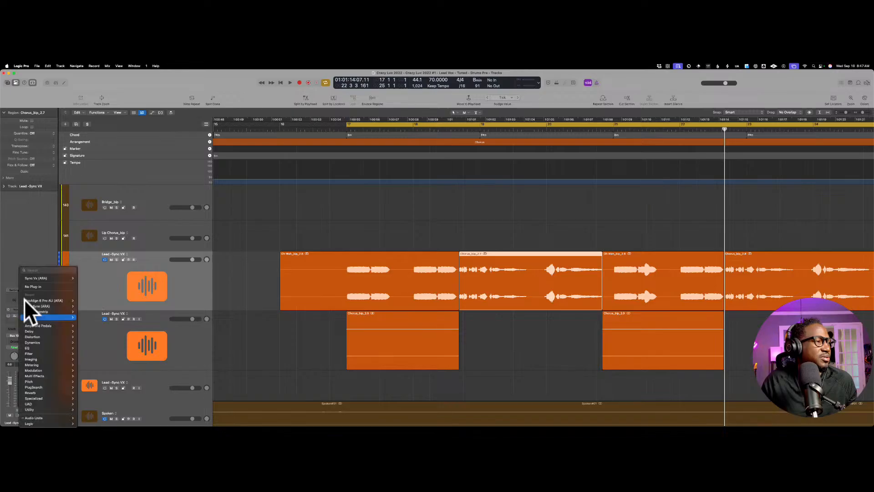
click(45, 274)
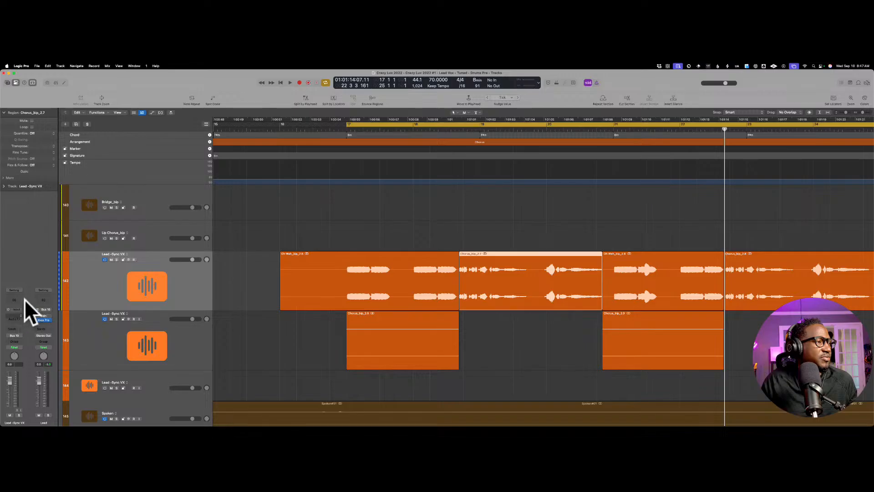
click(24, 299)
mouse_move(43, 301)
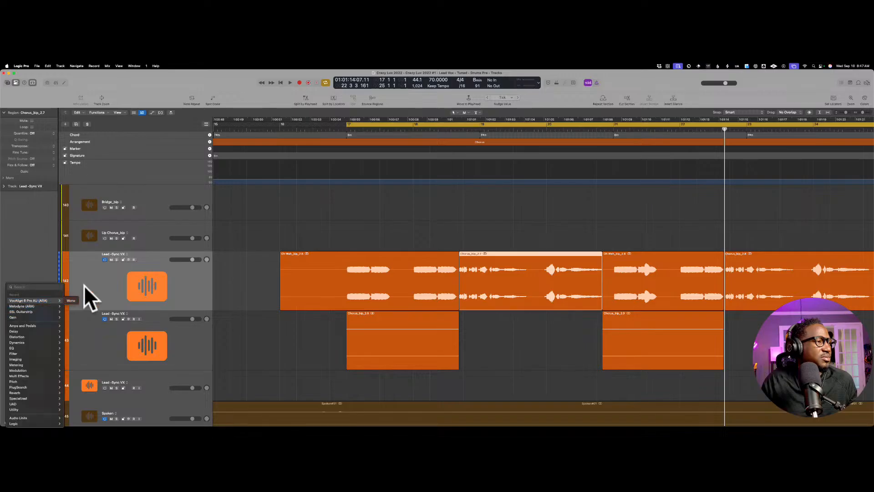
click(73, 300)
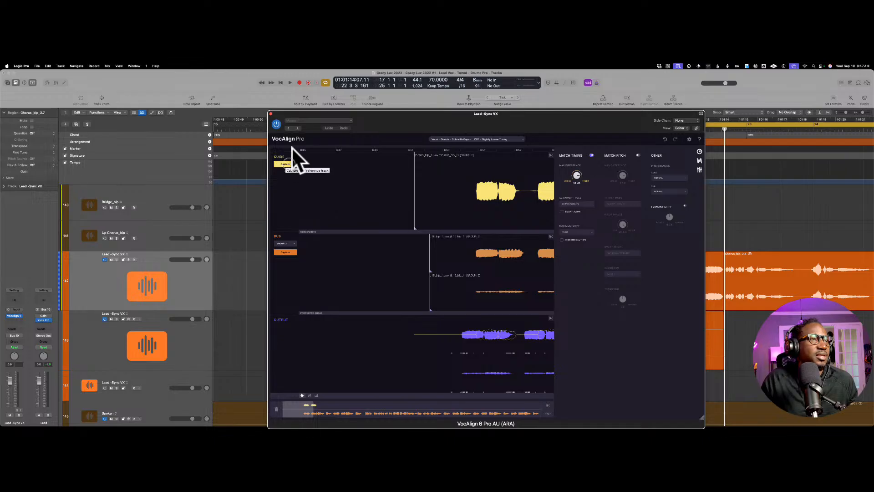
Step: Capture the VocAlign guide from the selected chorus region, compare it with the neighbouring Oh Wah region, and close the plug-in window
click(287, 163)
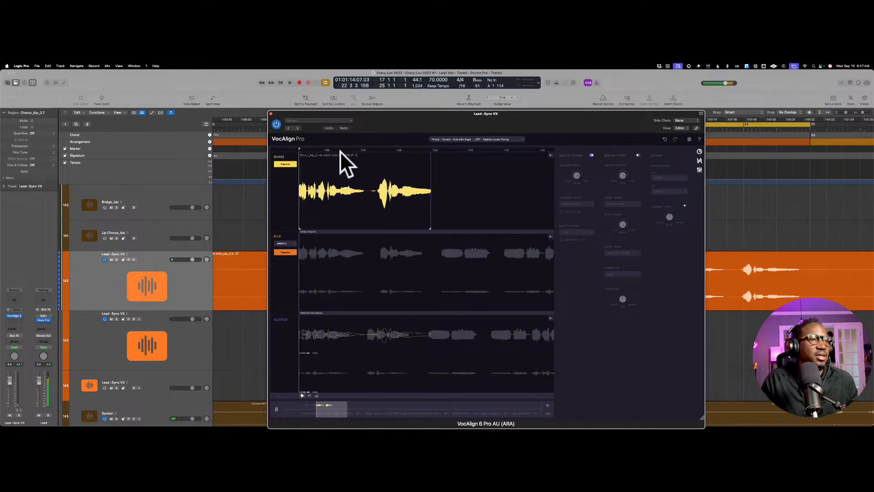
scroll(417, 152, left, 5)
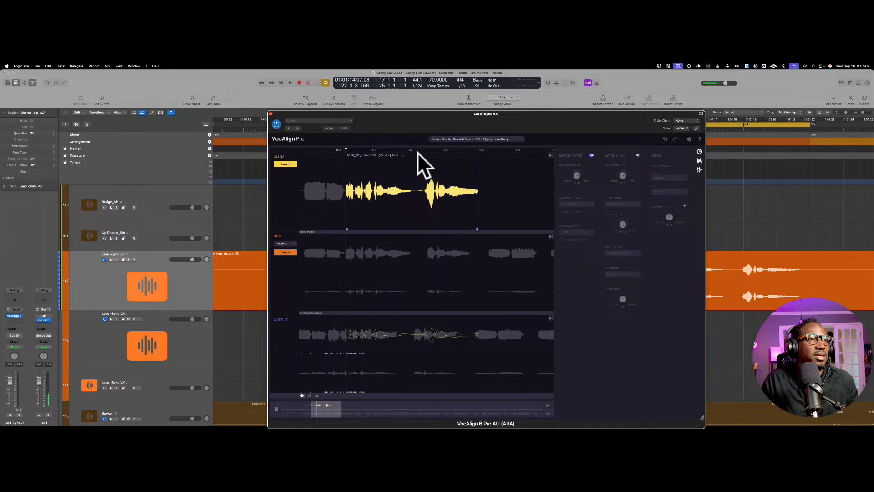
scroll(417, 152, left, 5)
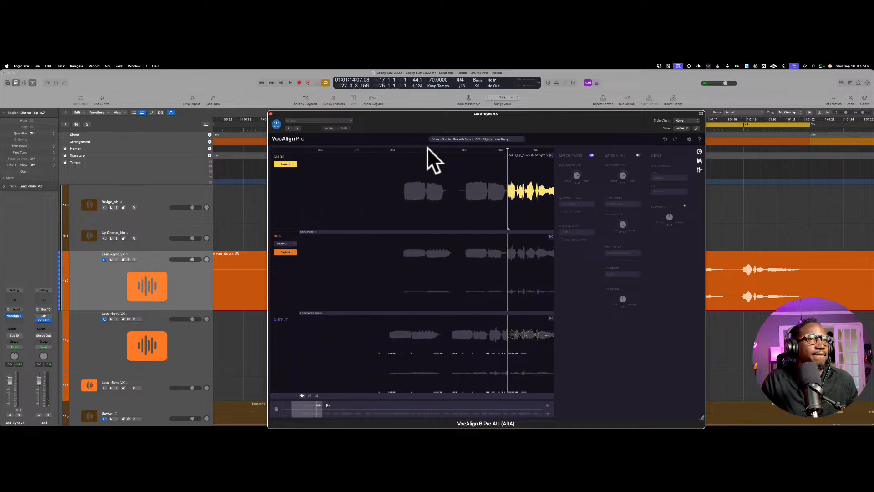
drag(464, 109, 575, 123)
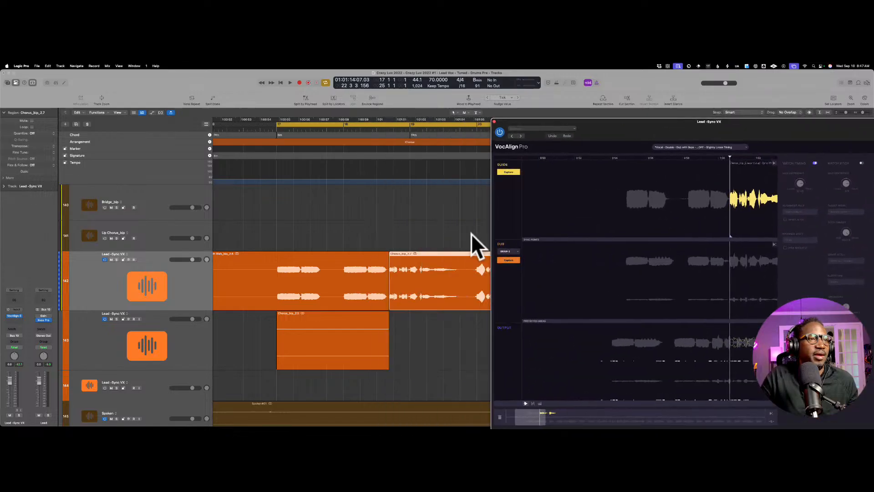
click(361, 263)
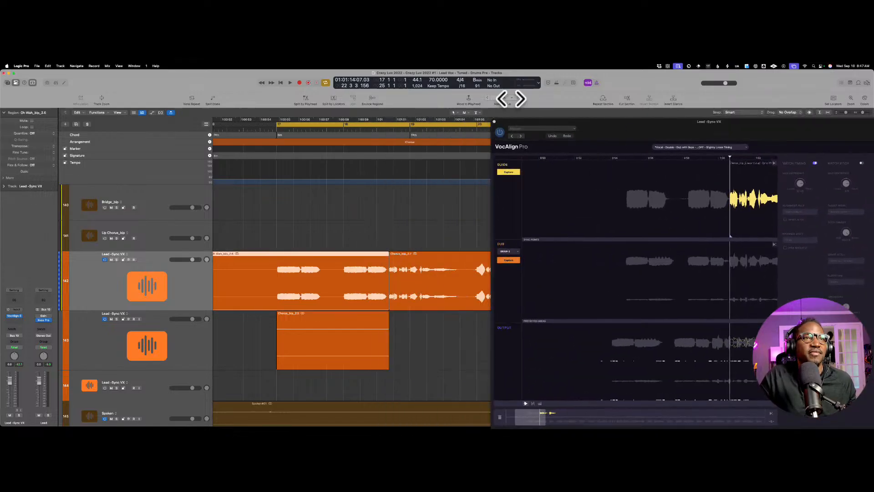
click(495, 122)
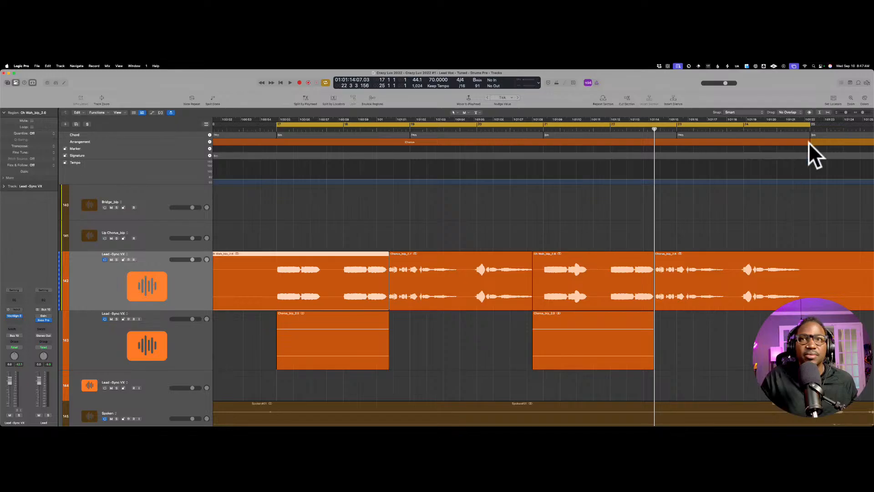
Step: Select all four adjoining Oh Wah and chorus regions on the first Lead-Sync VX track and join them into one region
drag(862, 112, 860, 112)
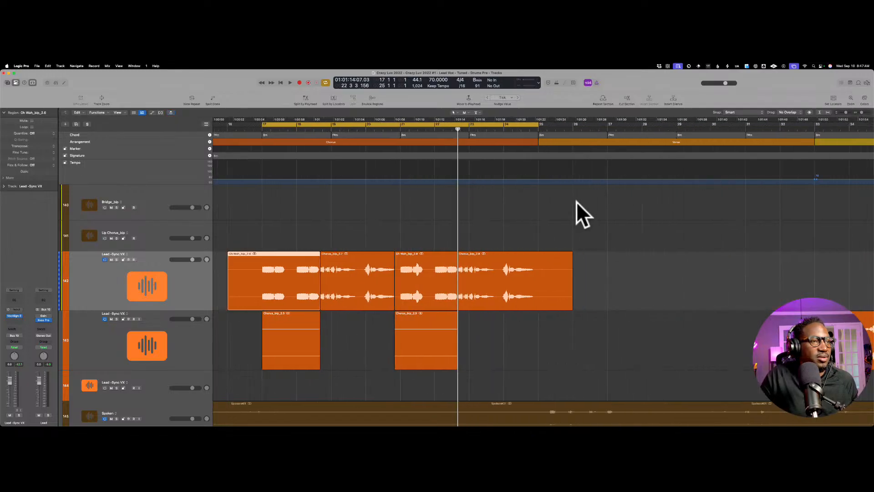
shift+click(370, 242)
shift+click(408, 245)
shift+click(494, 246)
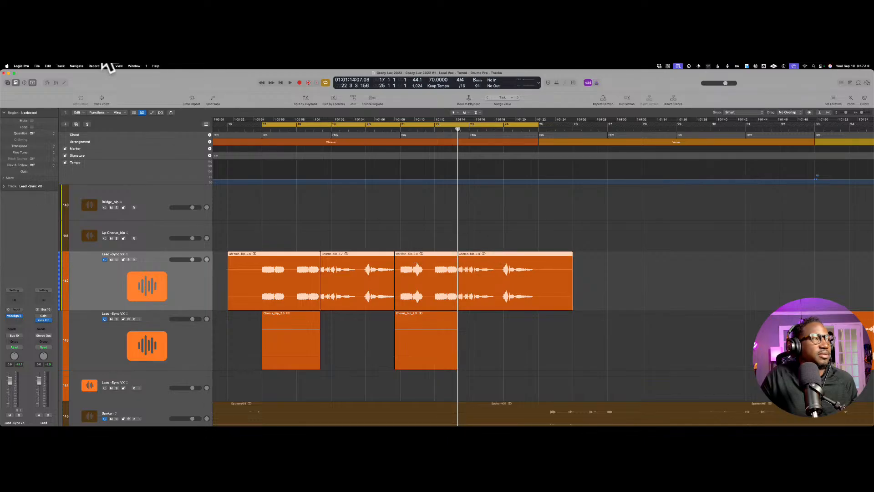
click(39, 66)
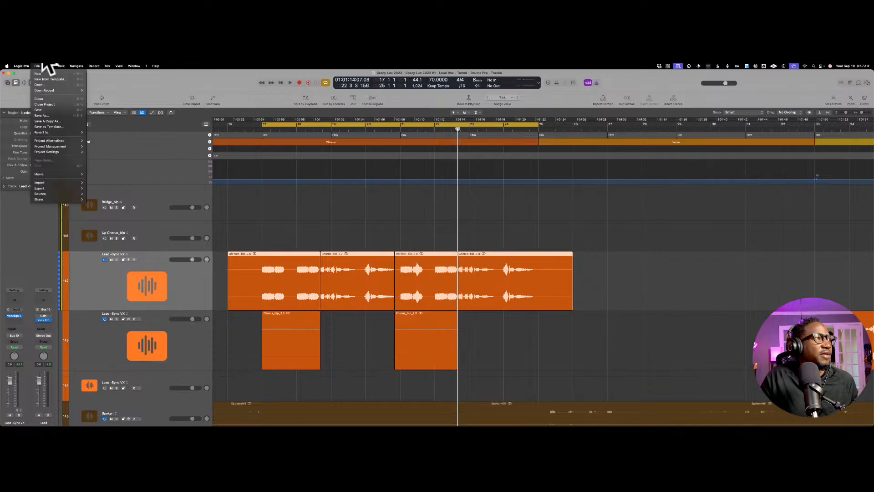
click(229, 82)
key(super+j)
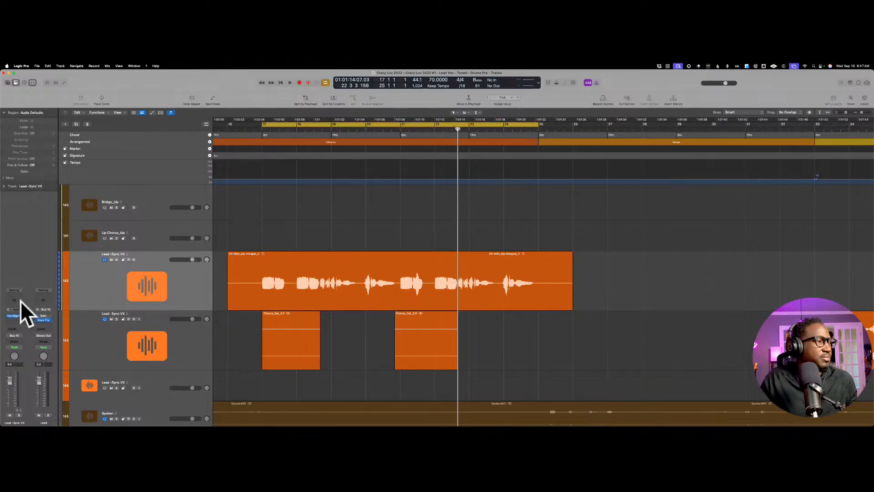
Step: Reopen VocAlign on the first Lead-Sync VX track, dismiss the warning, and select and play the merged region for guide capture
click(14, 315)
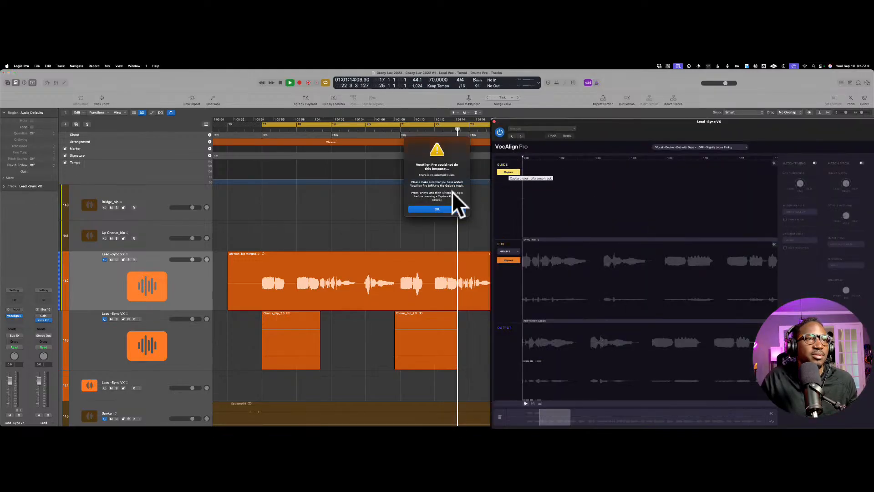
click(450, 205)
click(345, 239)
key(space)
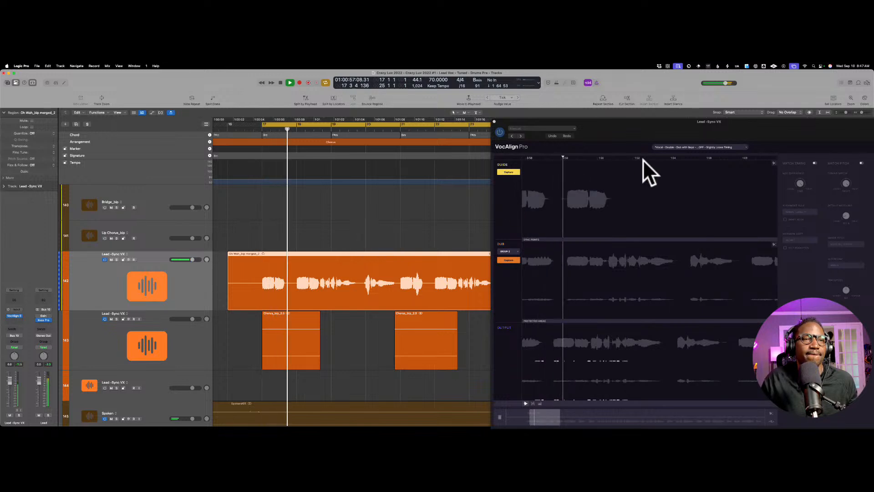
key(space)
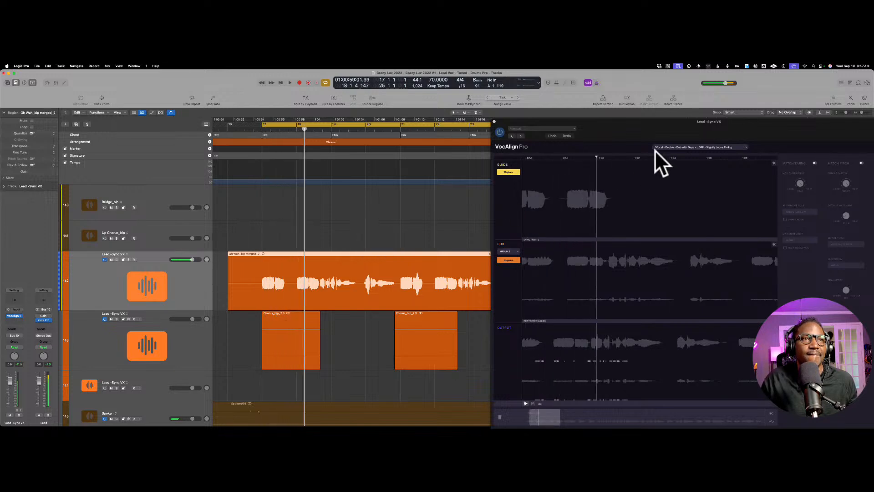
scroll(652, 151, left, 4)
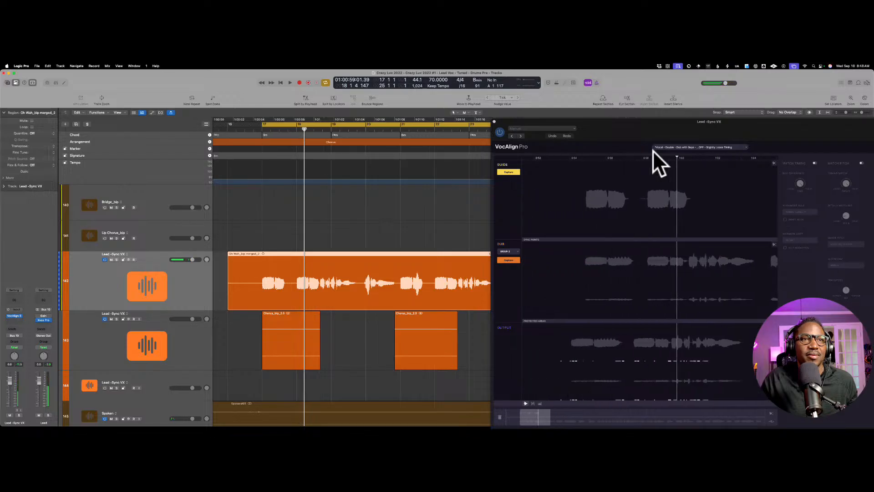
Step: Reposition and widen the VocAlign window, and load the Vocal Double preset Slightly Loose Timing & Pitch
click(649, 121)
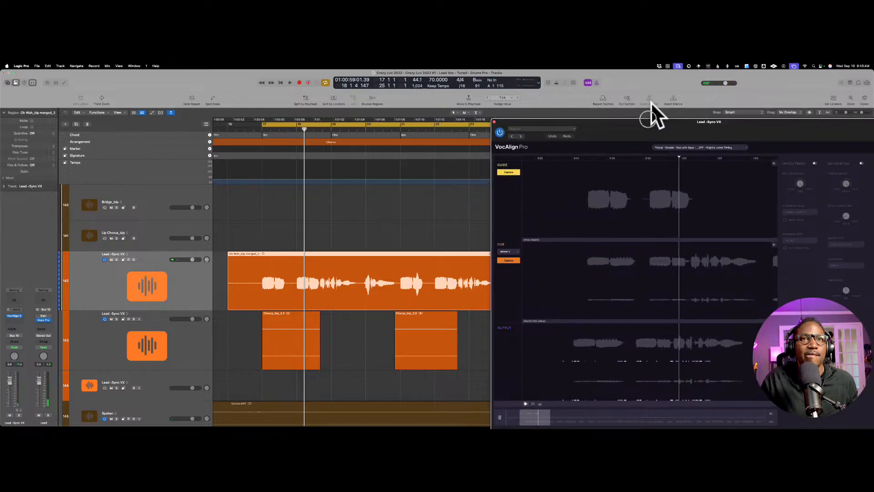
drag(662, 123, 492, 74)
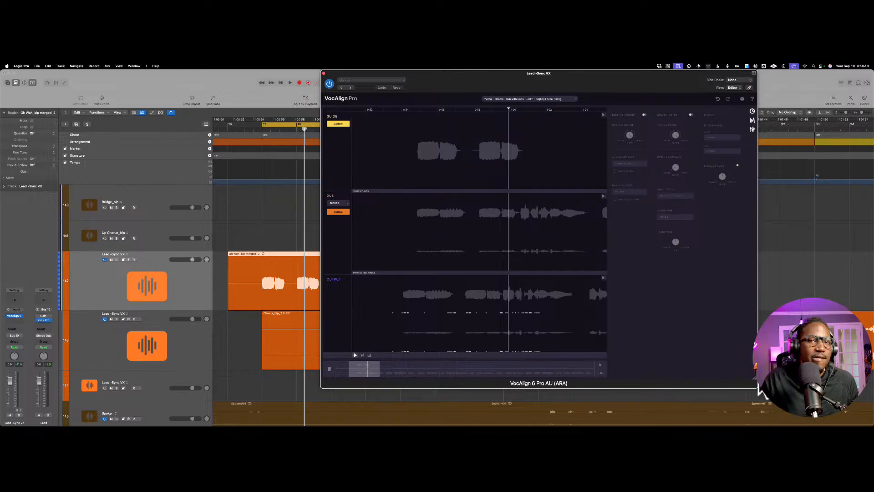
drag(756, 386, 848, 382)
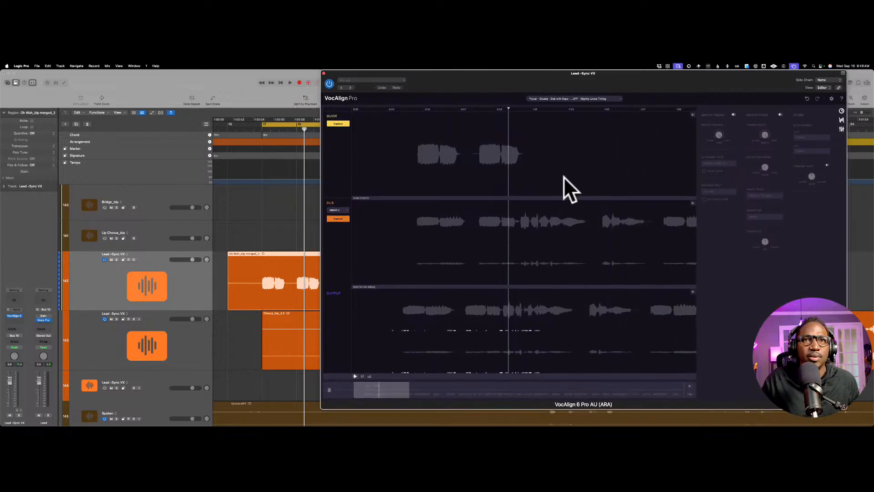
click(619, 96)
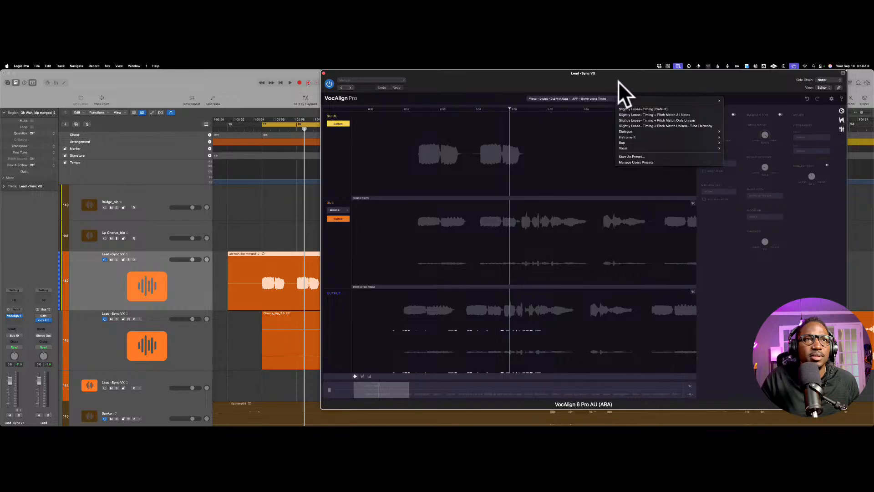
mouse_move(643, 148)
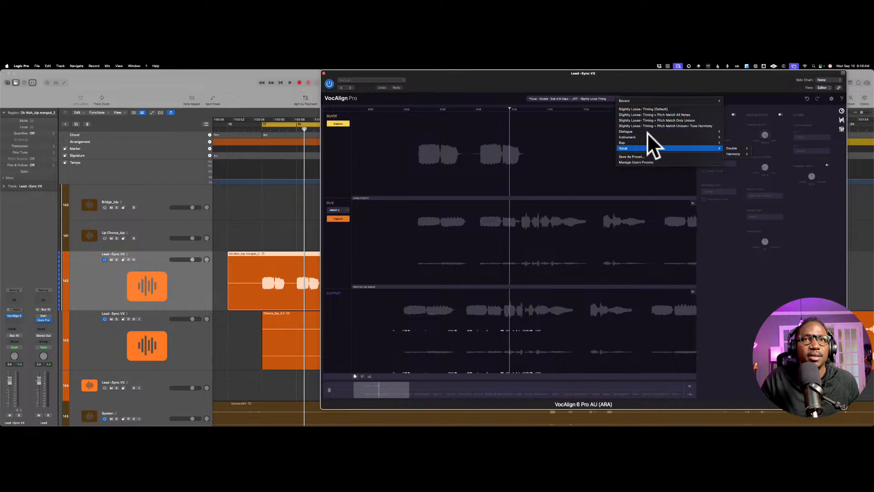
mouse_move(734, 148)
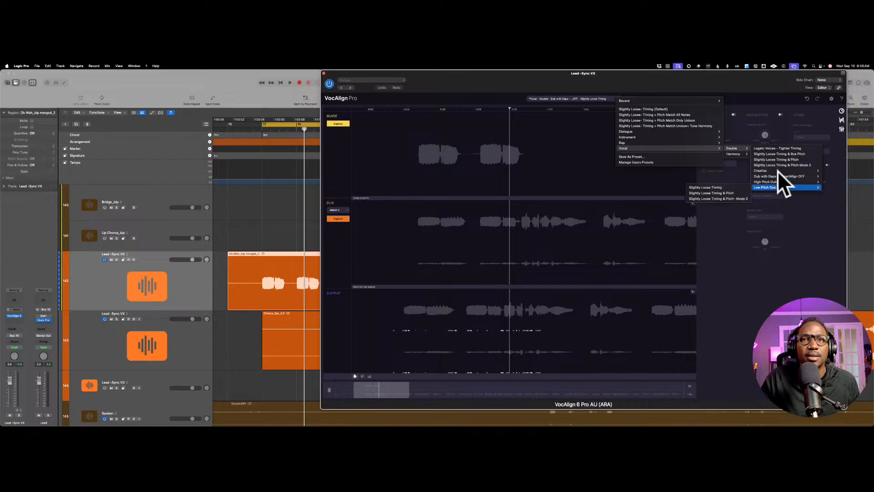
click(788, 147)
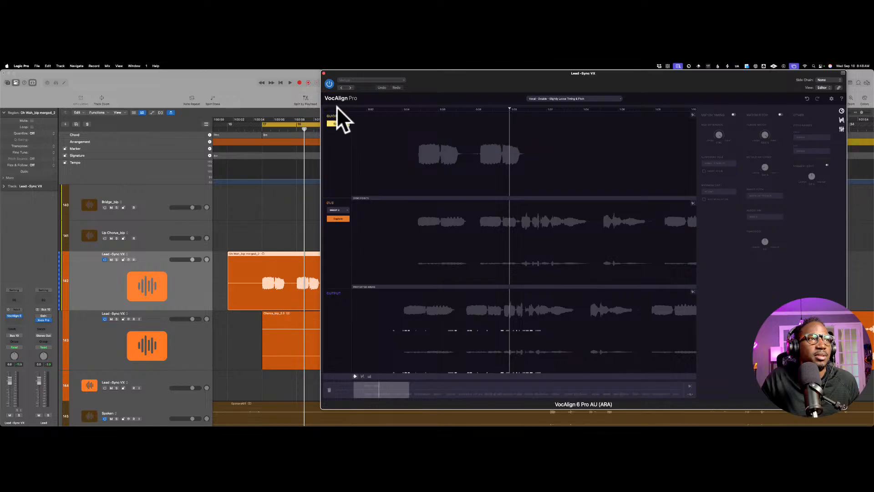
Step: Capture the guide from the merged Lead-Sync VX region and move the VocAlign window clear of the track headers
click(337, 123)
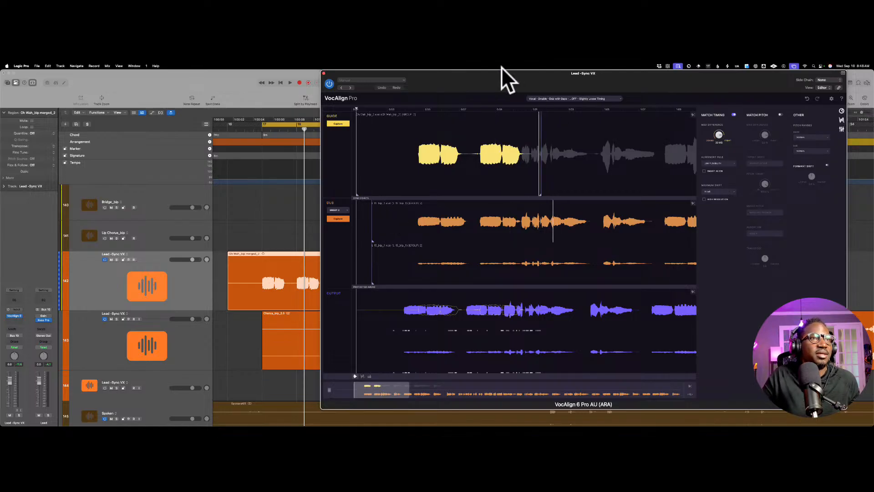
drag(501, 71, 183, 72)
drag(410, 73, 648, 72)
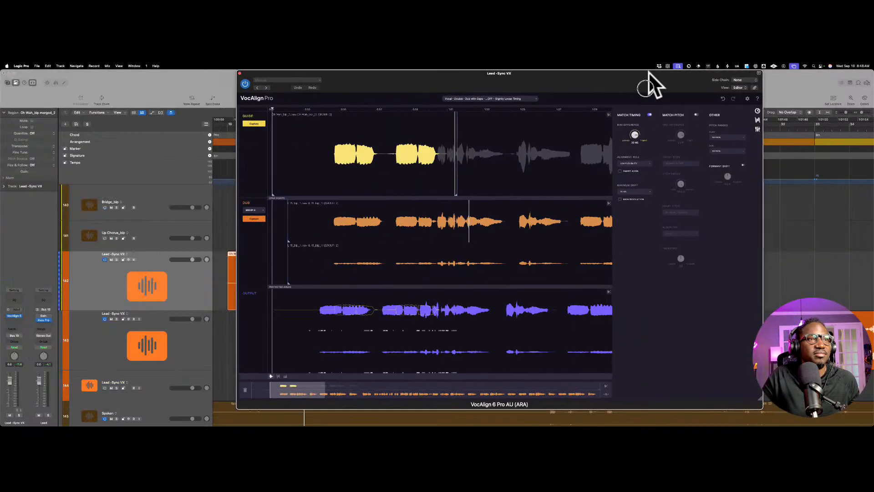
Step: Solo the first Lead-Sync VX track and the L 15_bip_1 vocal double
scroll(188, 275, down, 1)
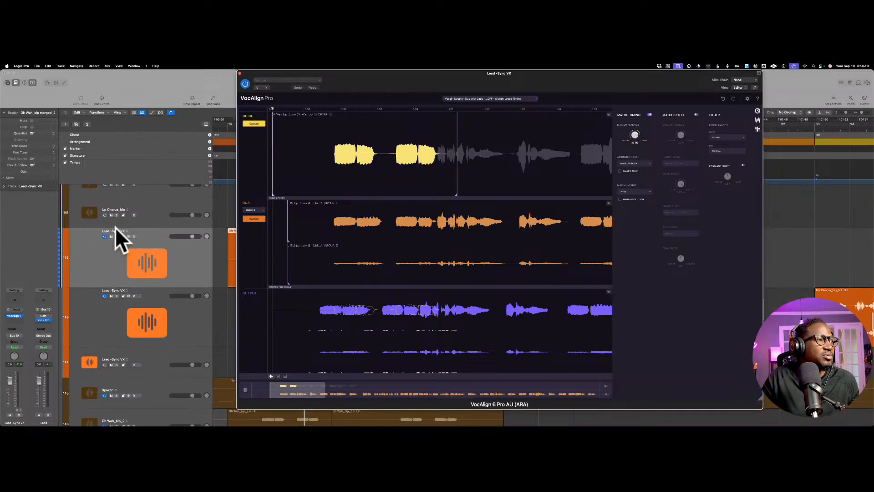
click(116, 237)
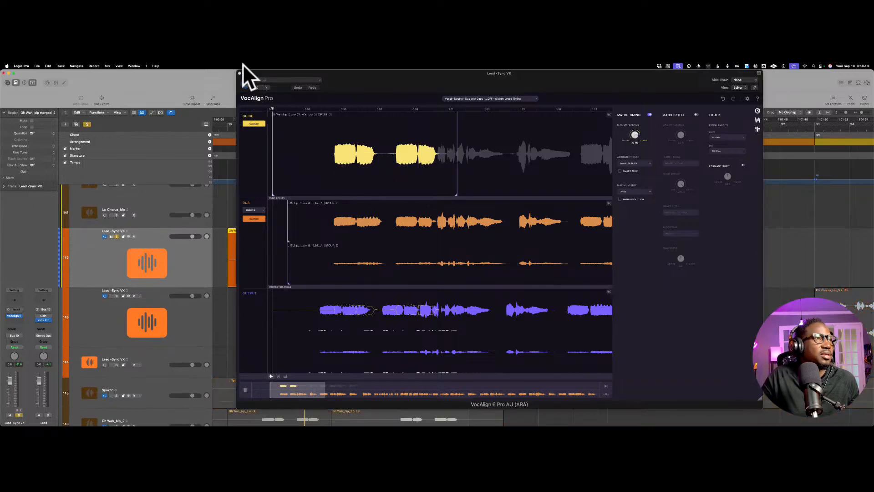
scroll(140, 277, down, 10)
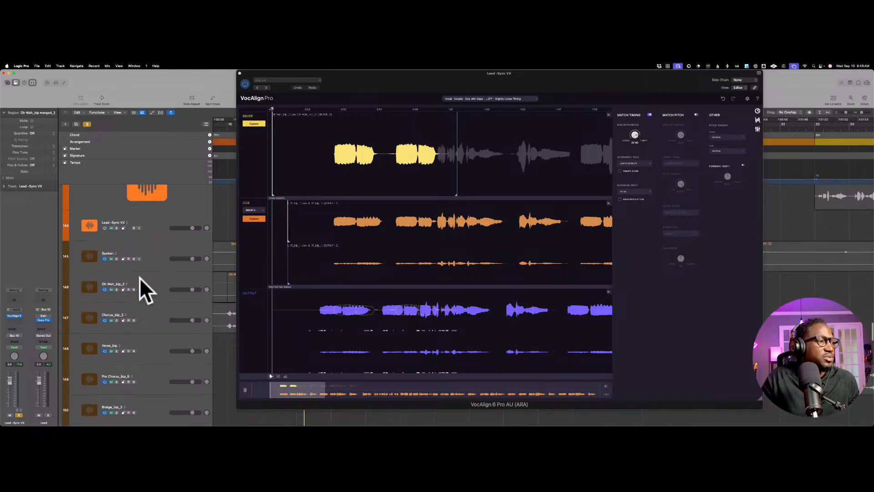
scroll(140, 277, down, 2)
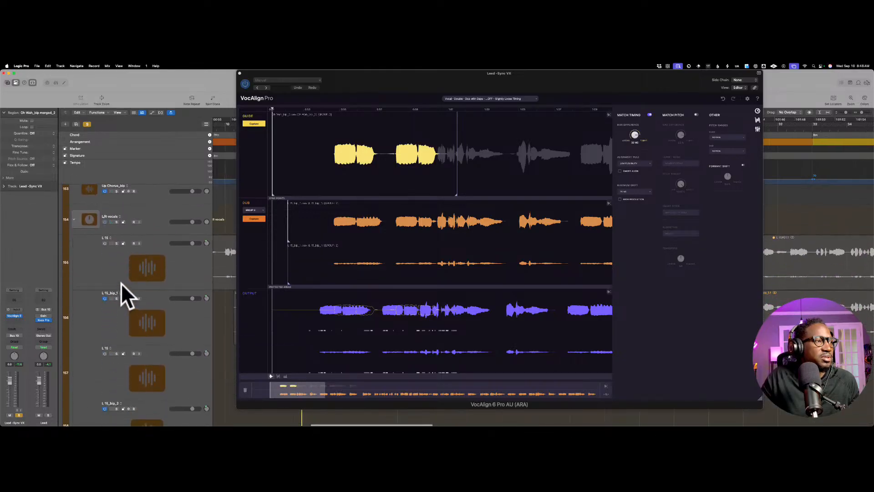
scroll(121, 282, up, 1)
scroll(230, 262, up, 10)
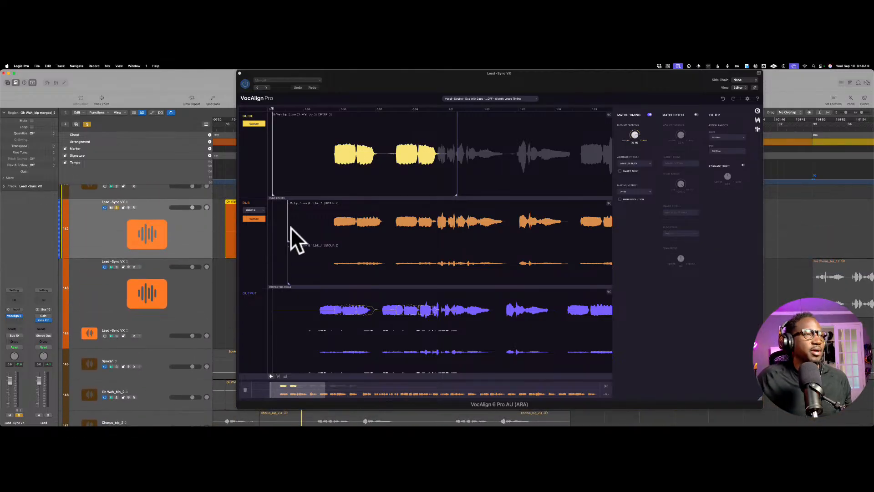
Step: Play the soloed lead and double briefly and check their waveforms in VocAlign
scroll(302, 208, left, 1)
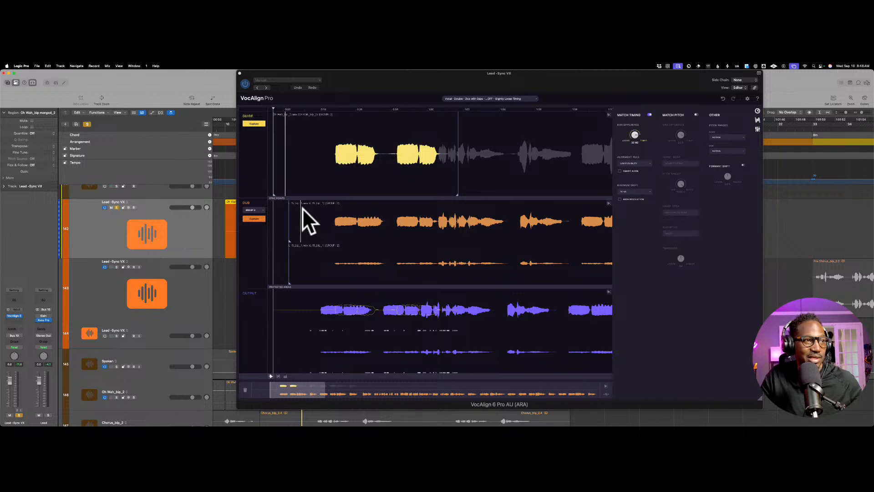
key(space)
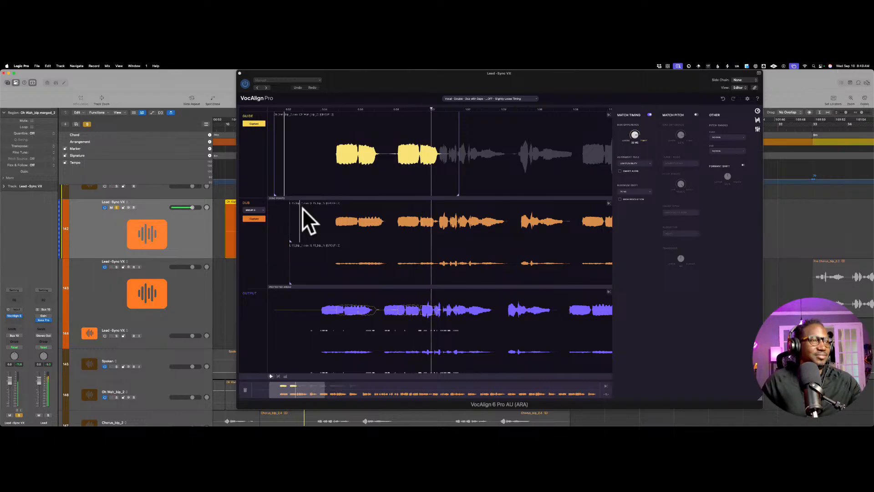
scroll(296, 219, left, 5)
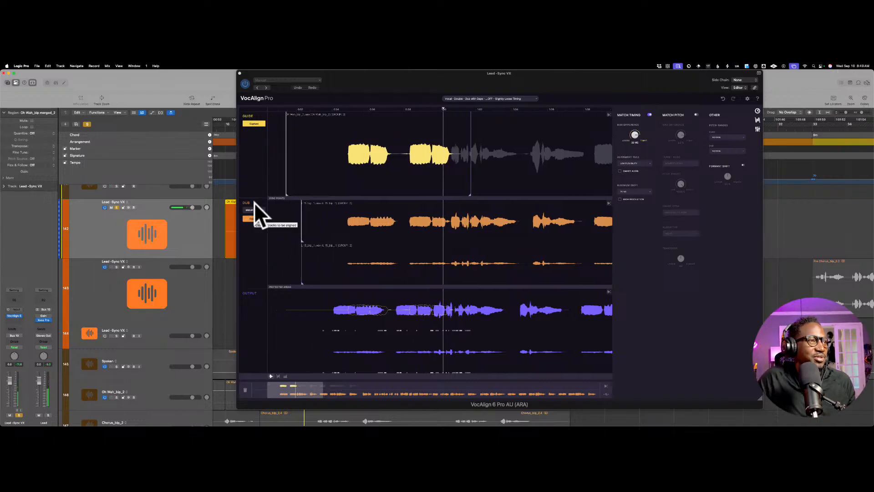
Step: Close the lead's VocAlign window, select the L 15_bip_1 region, and open that track's VocAlign plug-in
scroll(195, 241, down, 3)
scroll(195, 241, down, 3)
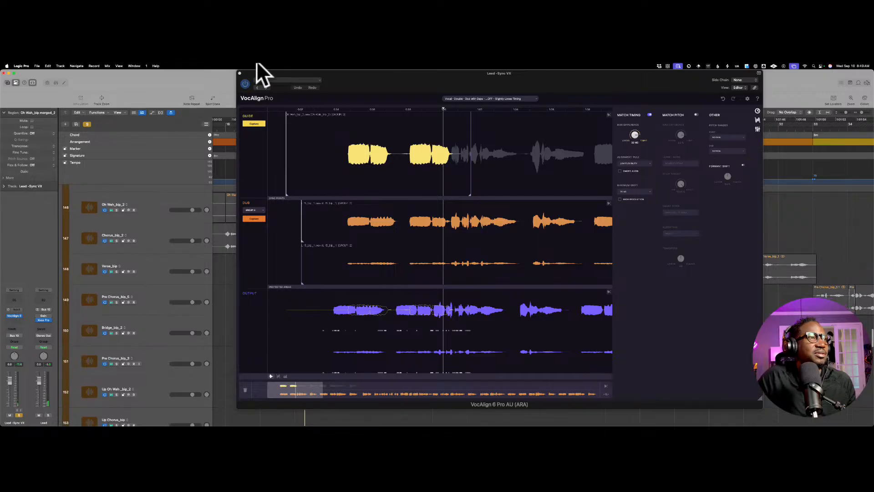
click(240, 72)
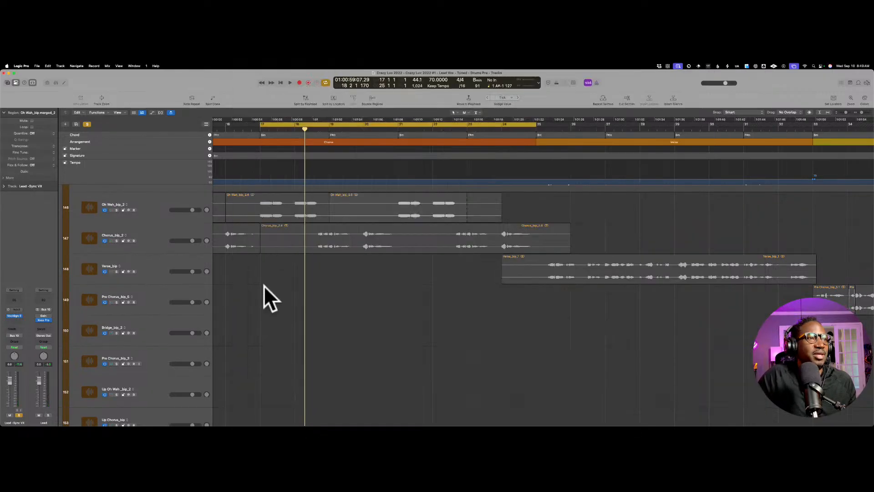
scroll(256, 304, down, 3)
scroll(256, 304, down, 4)
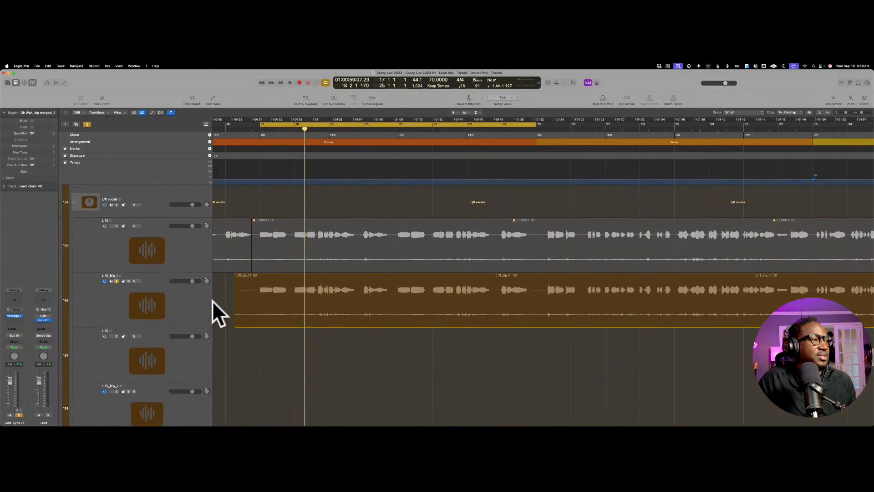
click(259, 288)
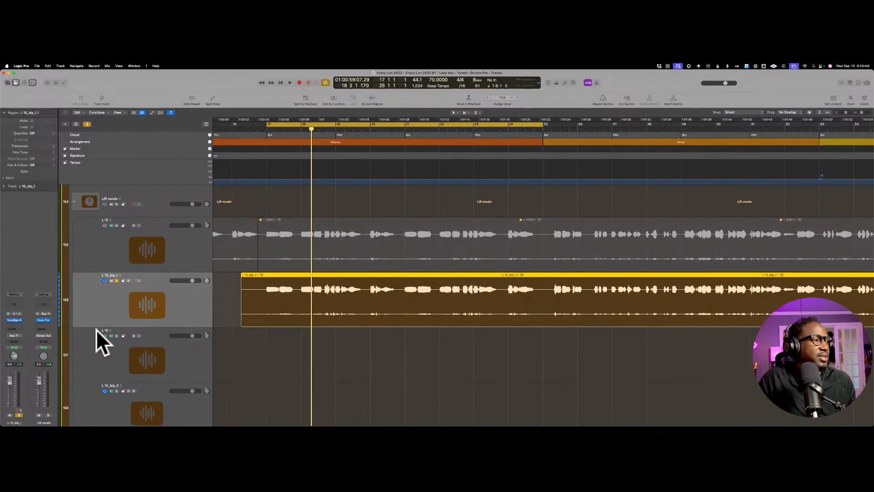
scroll(87, 326, up, 1)
click(19, 320)
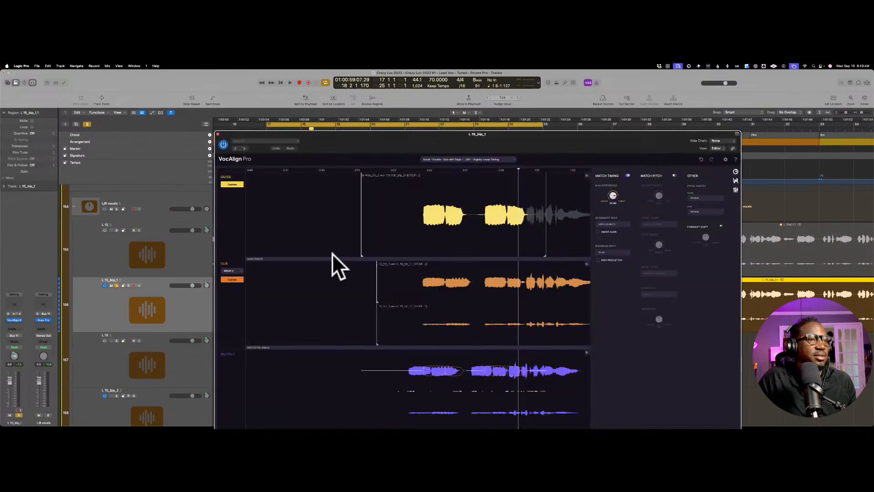
Step: Reposition the L 15_bip_1 VocAlign window, enable Smart Align, and listen to the aligned double
key(space)
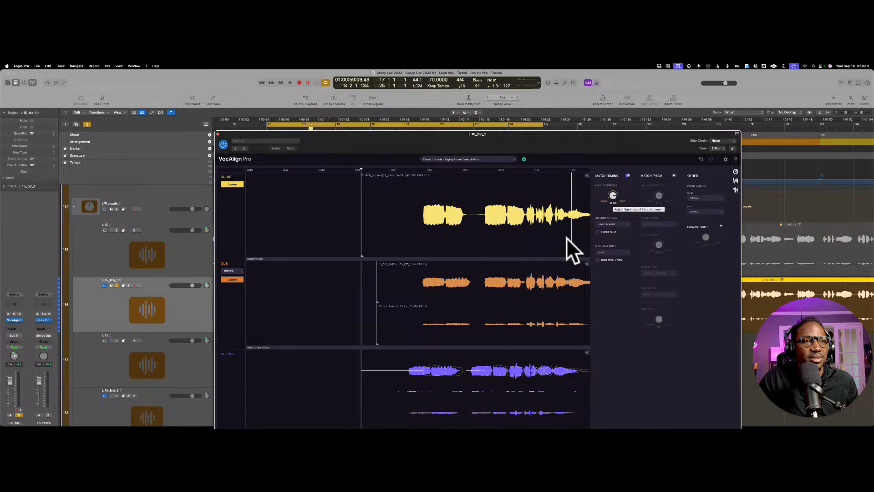
drag(554, 121, 502, 81)
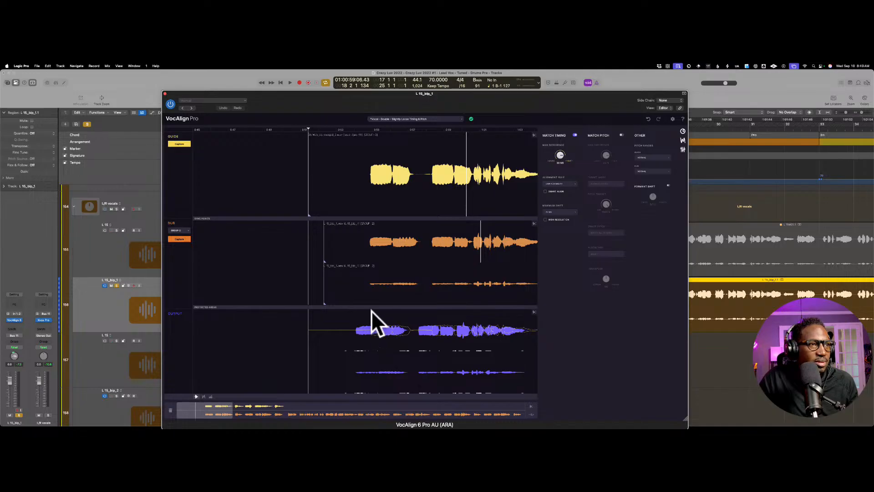
click(550, 176)
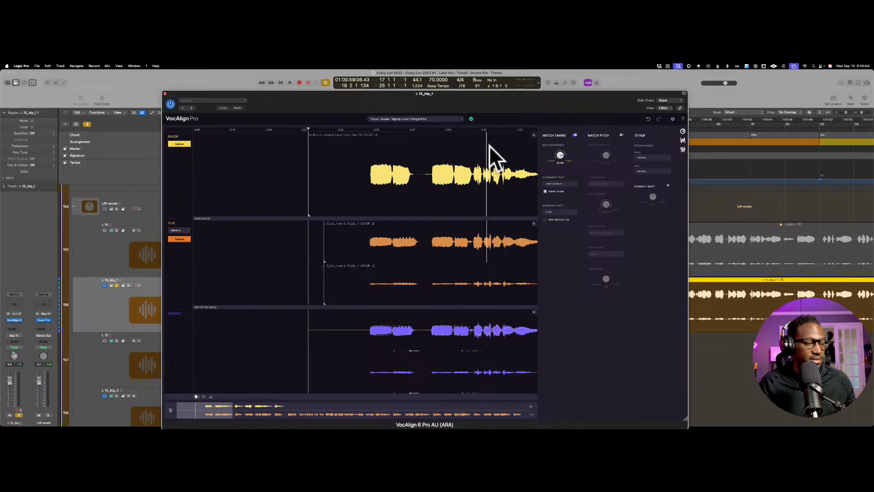
key(space)
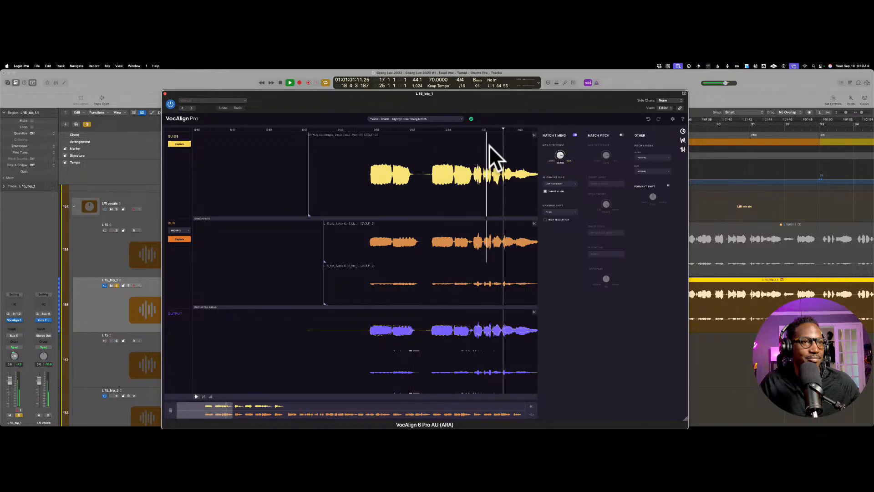
key(space)
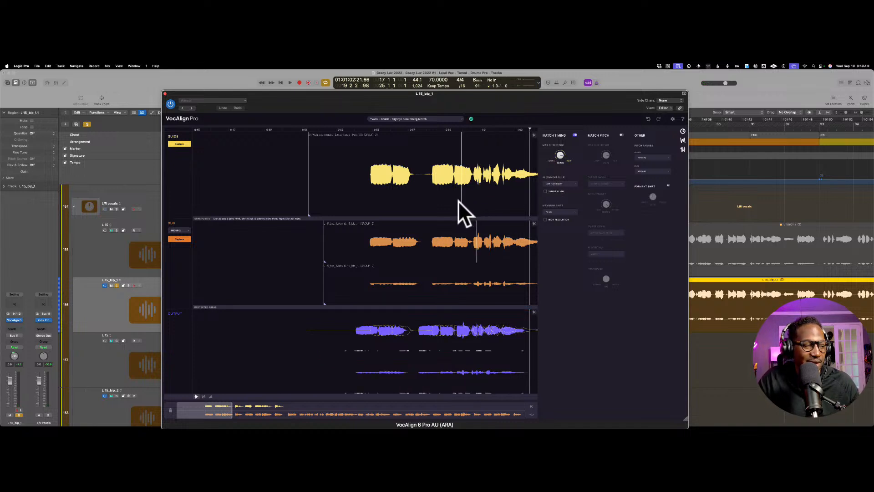
Step: Play the double with Smart Align off for comparison, and turn Smart Align back on
key(space)
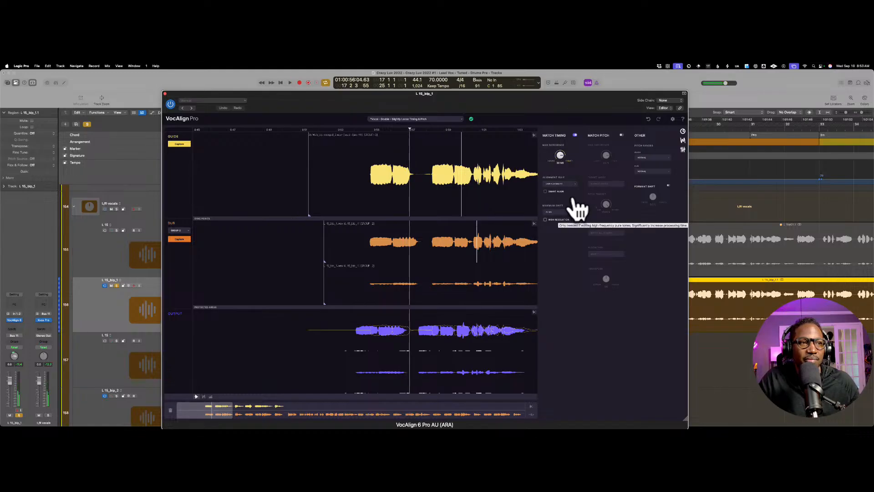
click(546, 191)
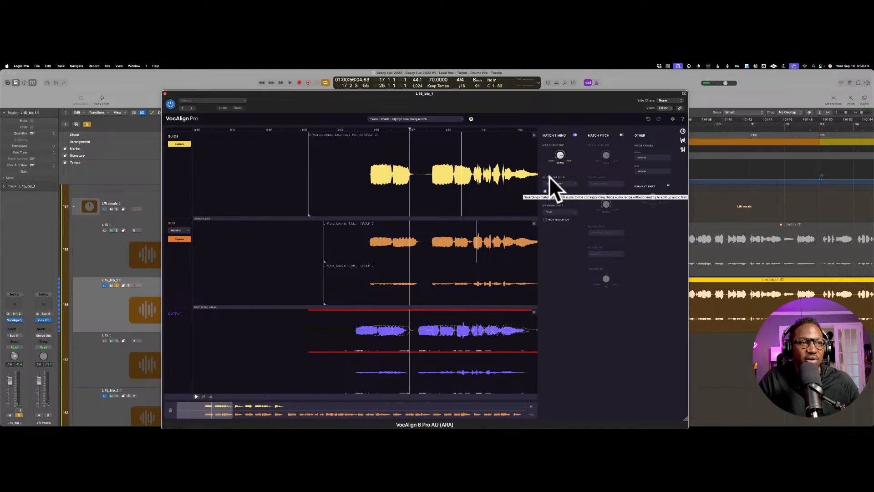